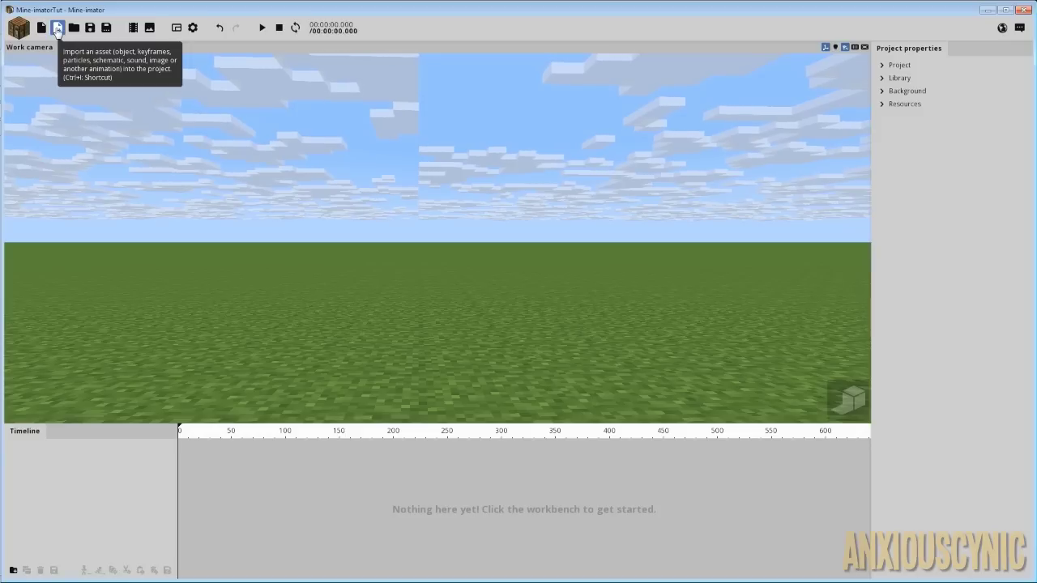
# Import the 3DHumanRigController.object file into the project and frame the whole character in the work camera.
pyautogui.click(58, 30)
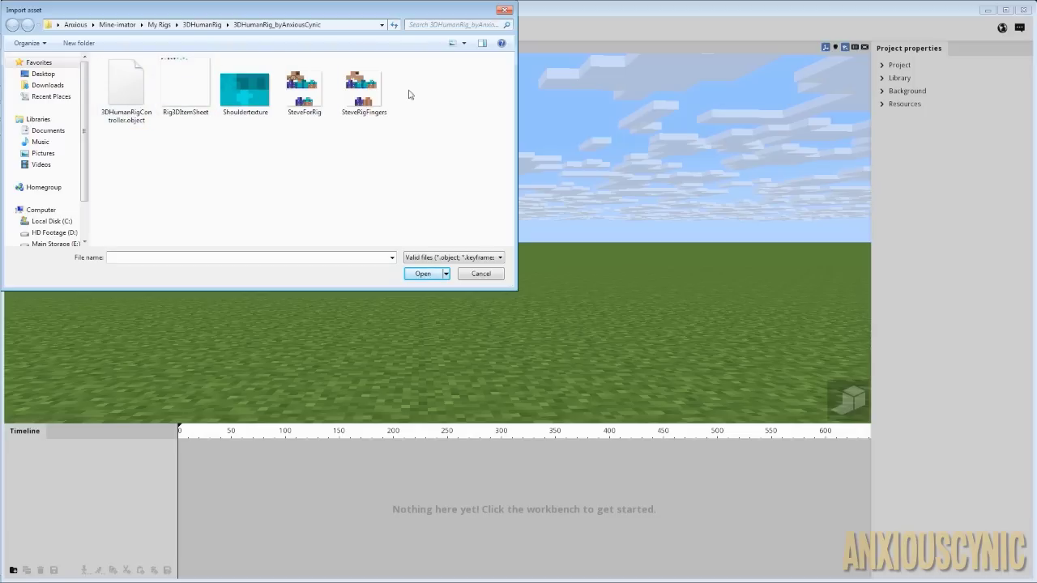
pyautogui.click(126, 100)
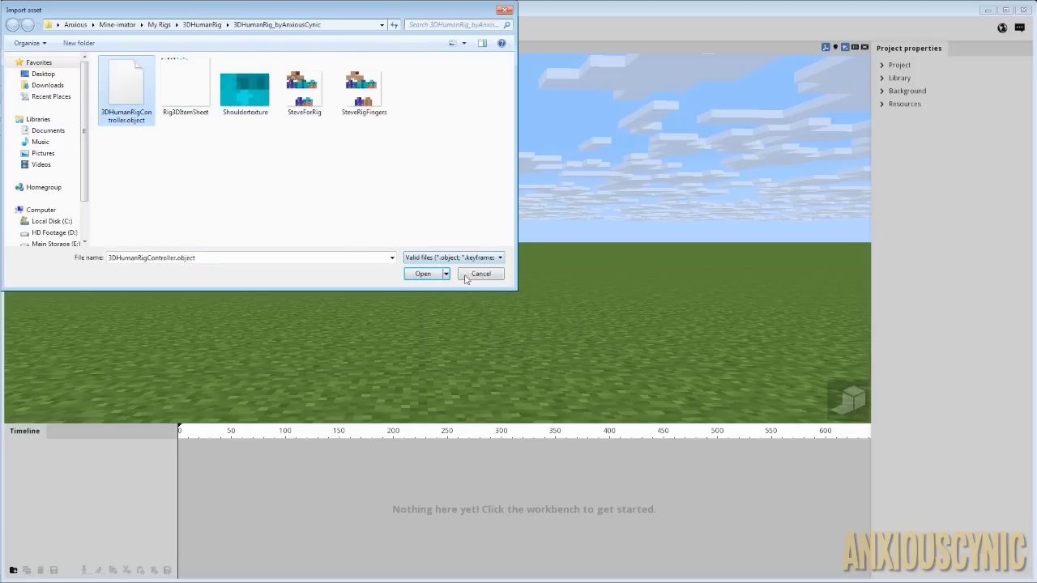
pyautogui.click(423, 274)
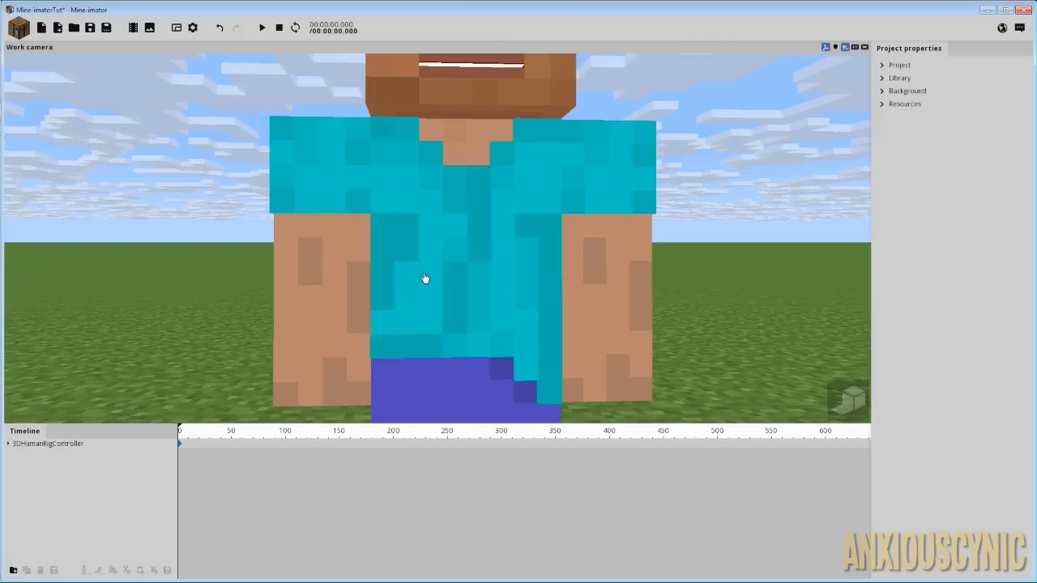
pyautogui.scroll(-4, 527, 259)
pyautogui.moveTo(527, 252); pyautogui.dragTo(527, 283, button='right')
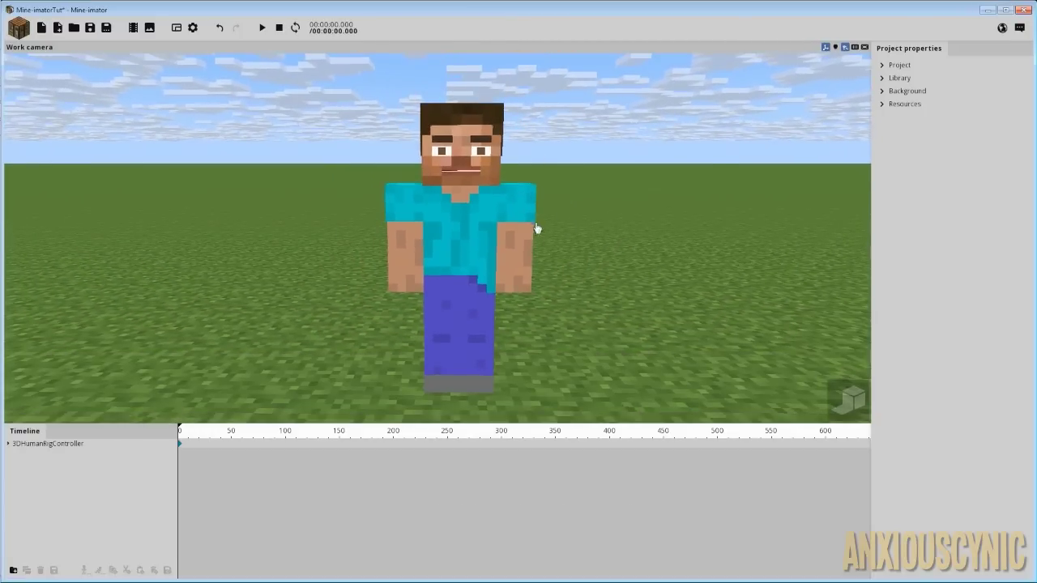
pyautogui.moveTo(534, 244)
pyautogui.mouseDown(button='right')
pyautogui.moveTo(533, 227)
pyautogui.moveTo(534, 244)
pyautogui.mouseUp(button='right')
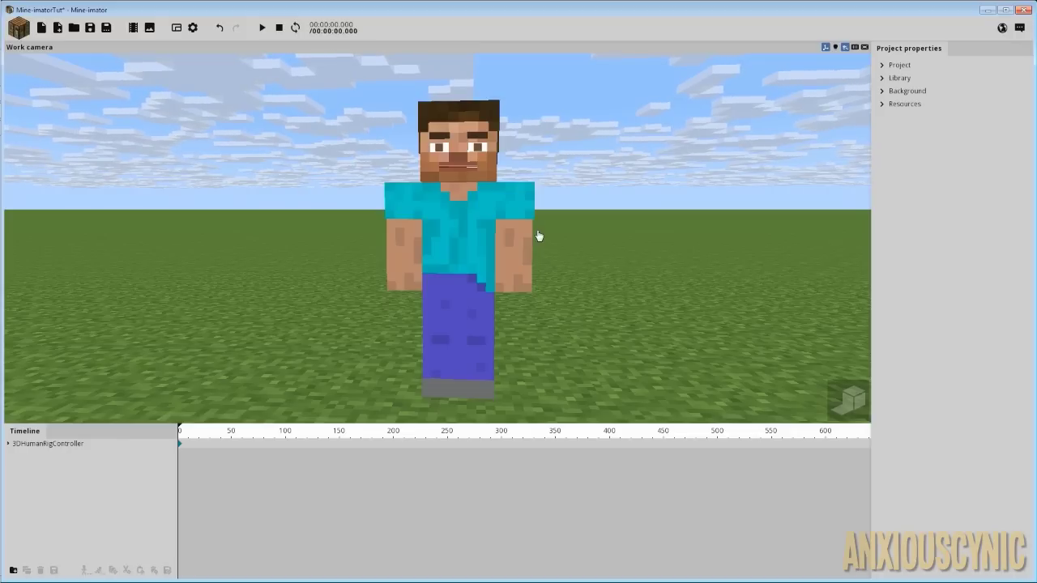
pyautogui.moveTo(558, 205)
pyautogui.mouseDown(button='right')
pyautogui.moveTo(570, 223)
pyautogui.moveTo(559, 204)
pyautogui.mouseUp(button='right')
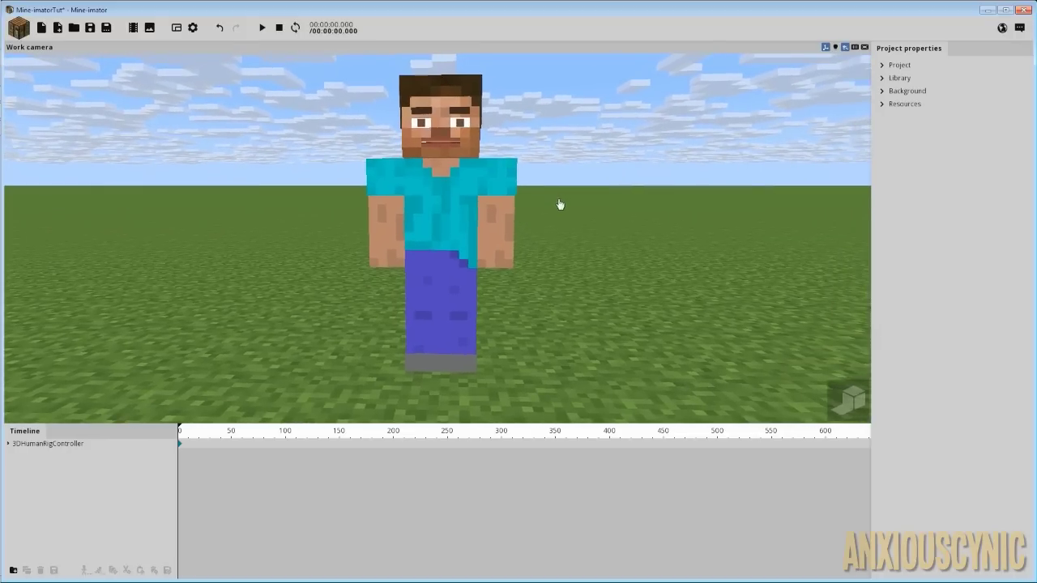
# Turn on the rendered preview, check the character's 3D layers from several sides, and save the project.
pyautogui.click(852, 399)
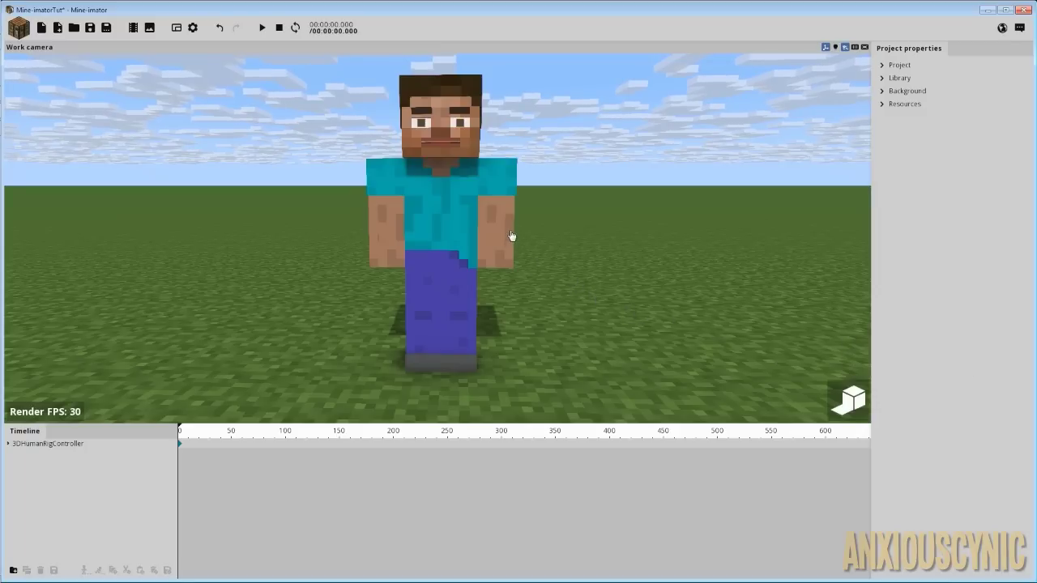
pyautogui.moveTo(513, 251); pyautogui.dragTo(436, 194, button='right')
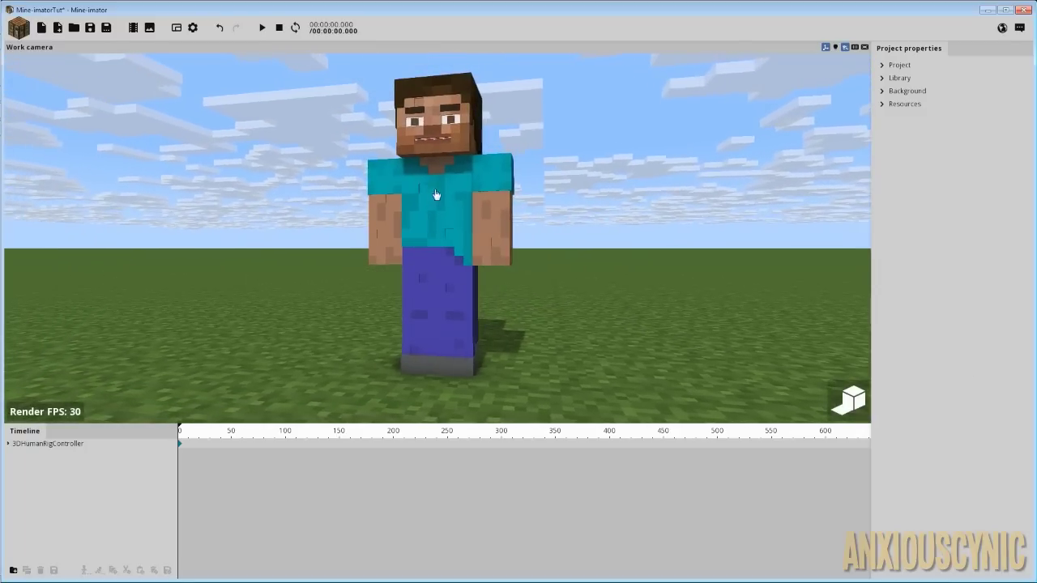
pyautogui.scroll(5, 430, 199)
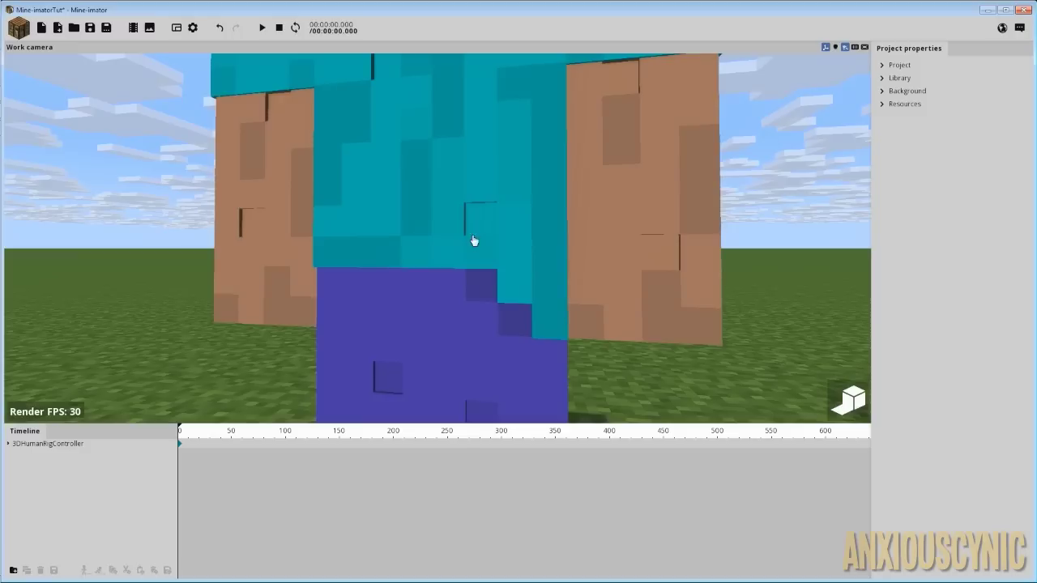
pyautogui.moveTo(287, 180); pyautogui.dragTo(385, 253, button='right')
pyautogui.moveTo(384, 253); pyautogui.dragTo(397, 276)
pyautogui.moveTo(442, 240); pyautogui.dragTo(405, 248)
pyautogui.scroll(-3, 442, 240)
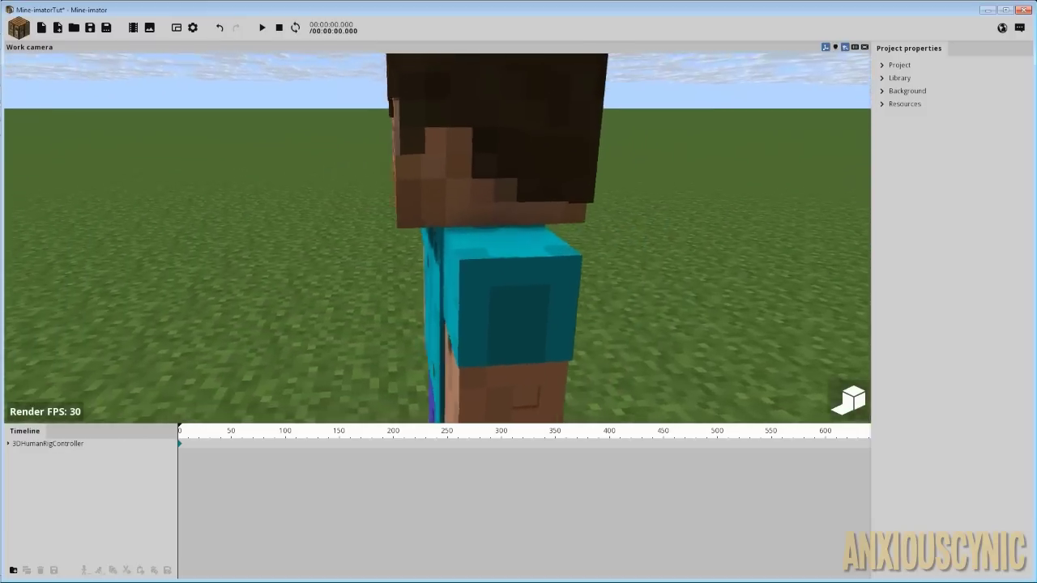
pyautogui.moveTo(526, 226); pyautogui.dragTo(500, 216)
pyautogui.hotkey('ctrl', 's')
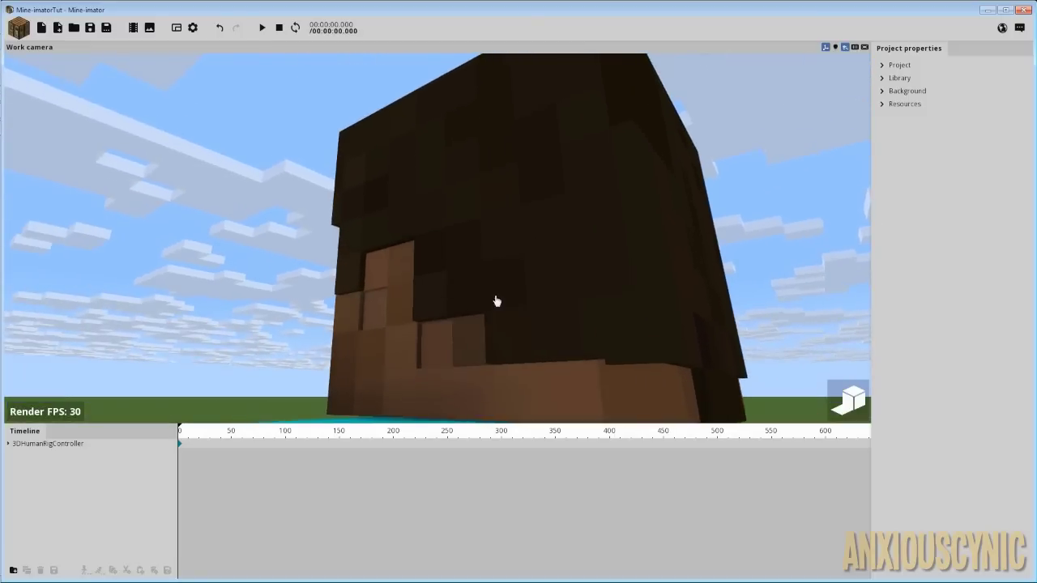
# Expand the 3DHumanRigController hierarchy in the timeline and bend the Body to about -39°.
pyautogui.moveTo(461, 283); pyautogui.dragTo(491, 300)
pyautogui.moveTo(457, 257); pyautogui.dragTo(462, 284, button='right')
pyautogui.scroll(-4, 463, 269)
pyautogui.moveTo(488, 231)
pyautogui.mouseDown()
pyautogui.moveTo(488, 203)
pyautogui.moveTo(490, 212)
pyautogui.mouseUp()
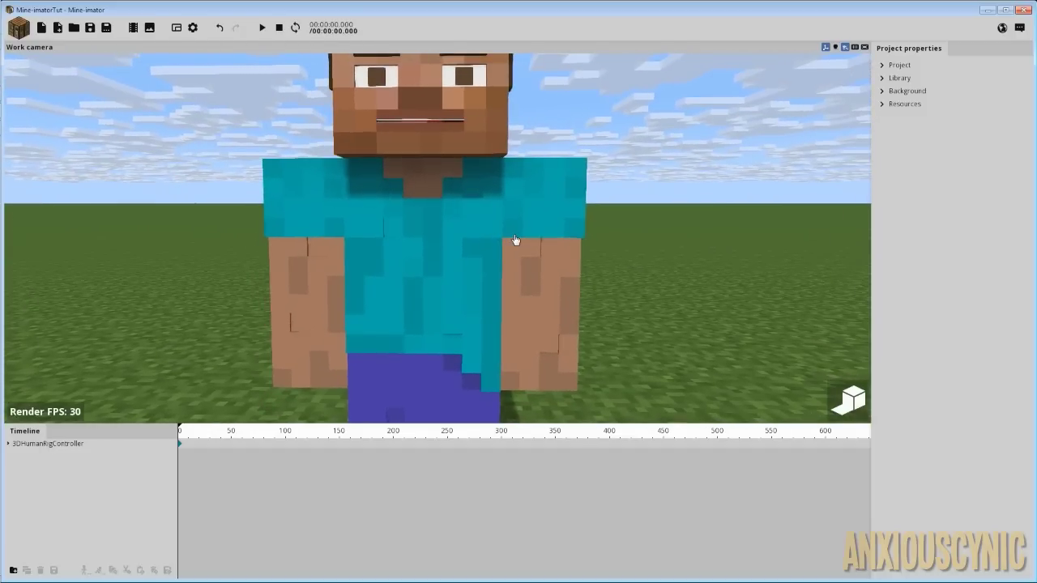
pyautogui.moveTo(518, 234); pyautogui.dragTo(386, 219)
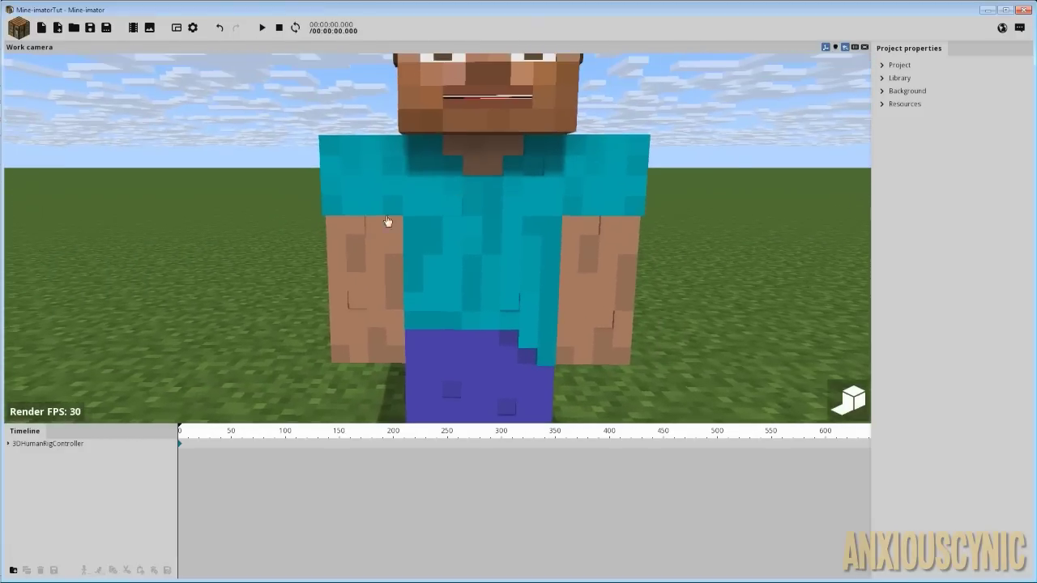
pyautogui.click(9, 444)
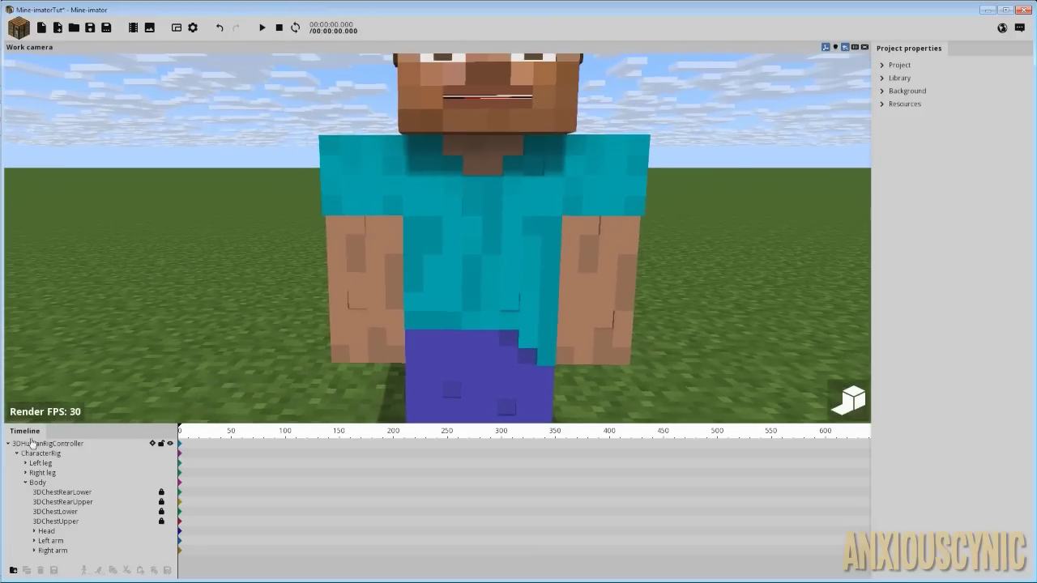
pyautogui.click(61, 482)
pyautogui.moveTo(458, 216); pyautogui.dragTo(375, 206)
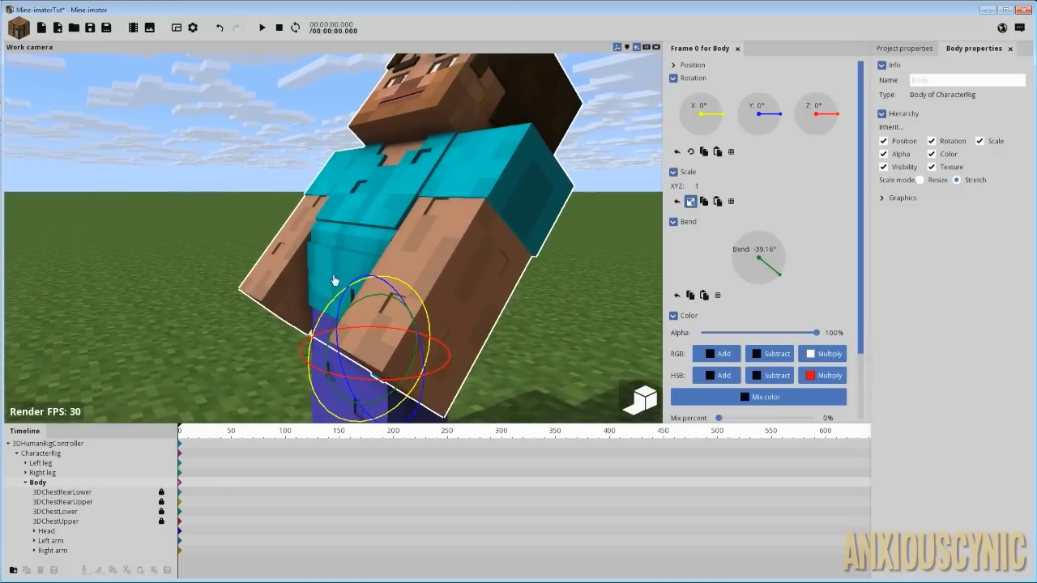
pyautogui.moveTo(436, 215); pyautogui.dragTo(433, 221)
pyautogui.scroll(3, 433, 220)
pyautogui.moveTo(444, 207); pyautogui.dragTo(444, 224, button='right')
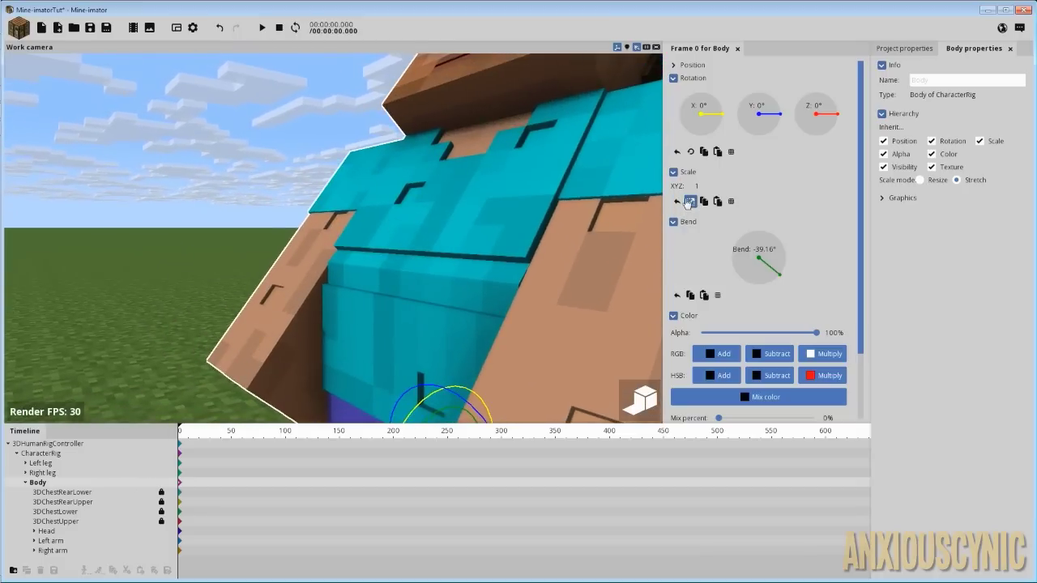
# Split the Body's combined scale into separate X, Y and Z values, and deselect the Body.
pyautogui.click(689, 201)
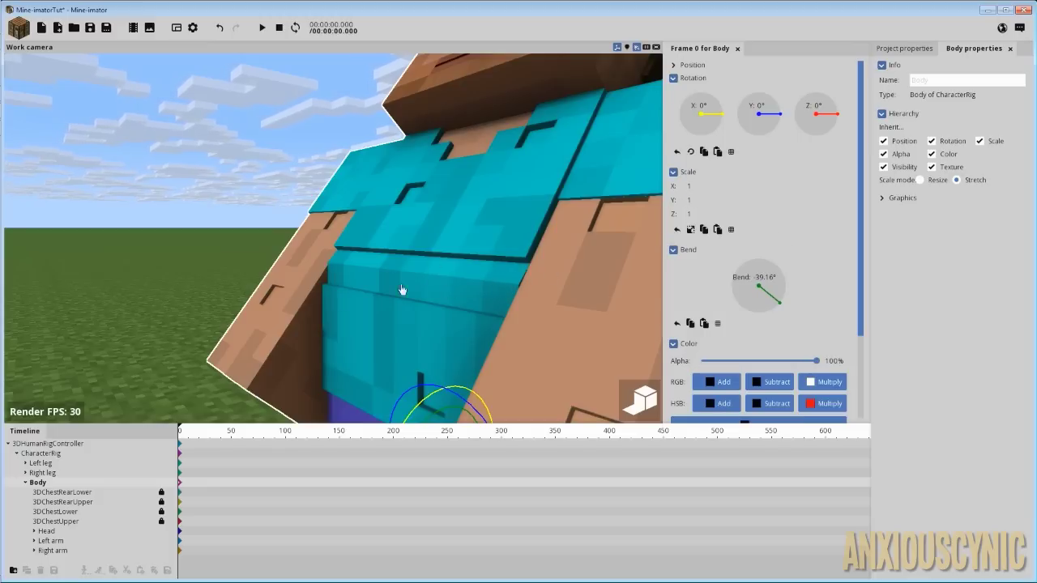
pyautogui.moveTo(391, 280); pyautogui.dragTo(454, 305, button='right')
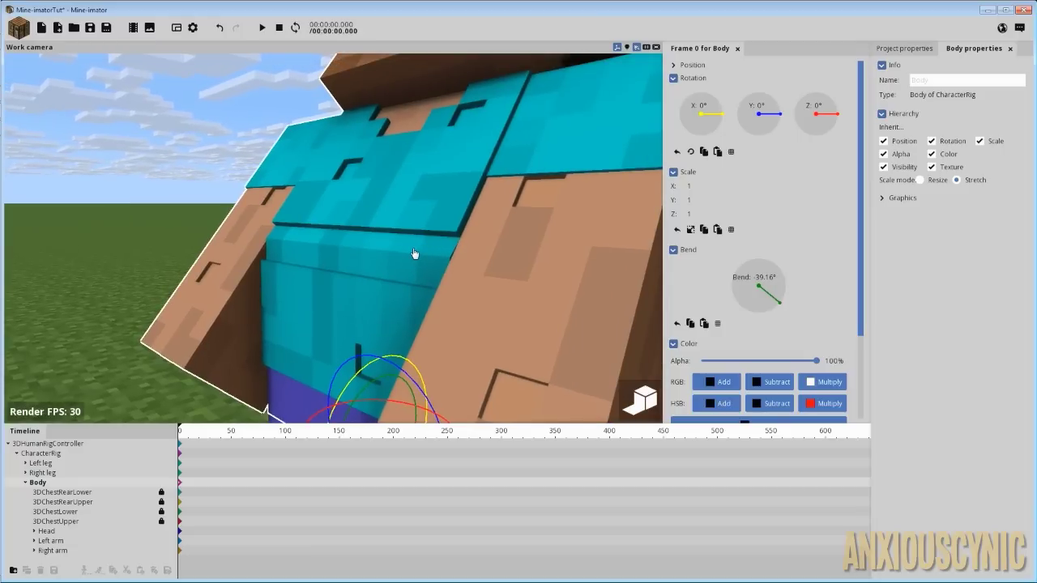
pyautogui.click(404, 211)
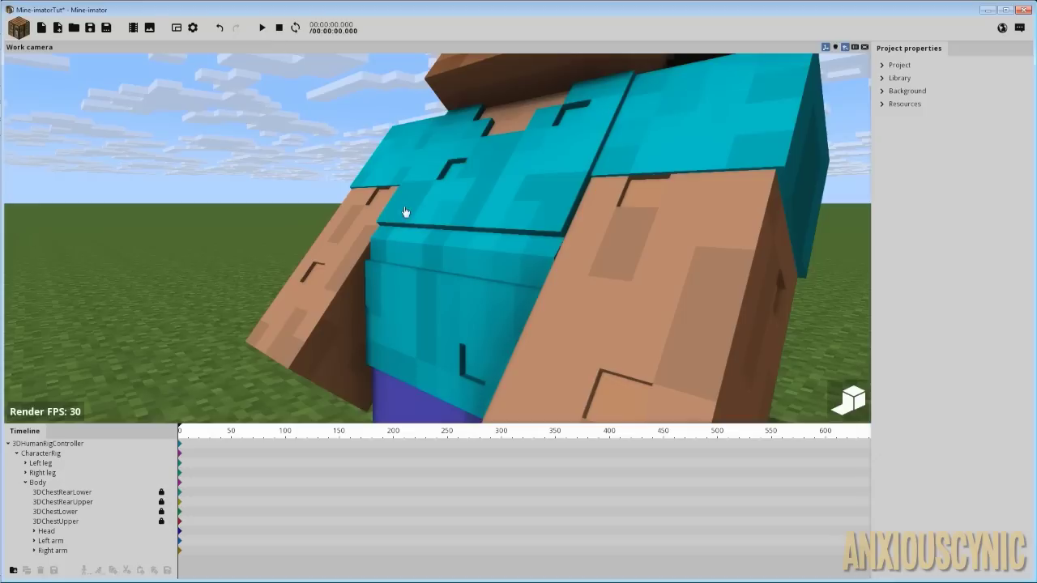
# Inspect the transform values of the 3DChestRearLower and 3DChestLower pieces under the Body.
pyautogui.click(69, 494)
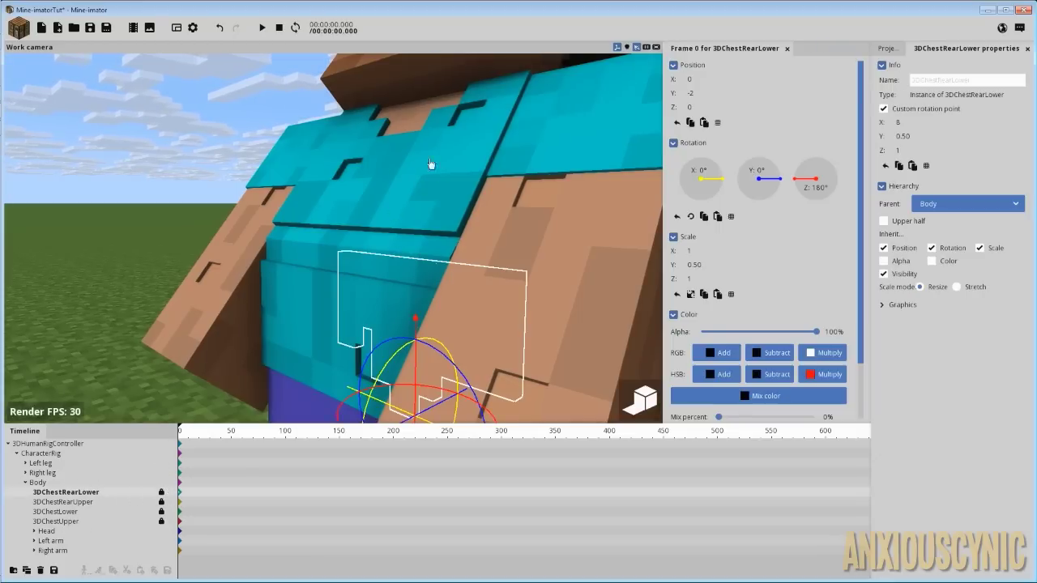
pyautogui.moveTo(420, 187); pyautogui.dragTo(418, 203, button='right')
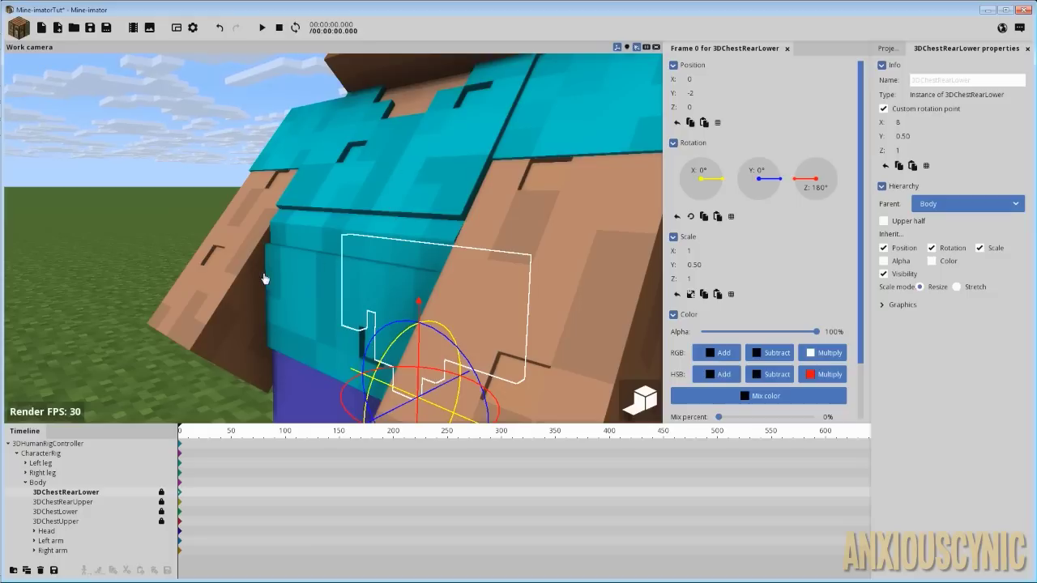
pyautogui.click(57, 512)
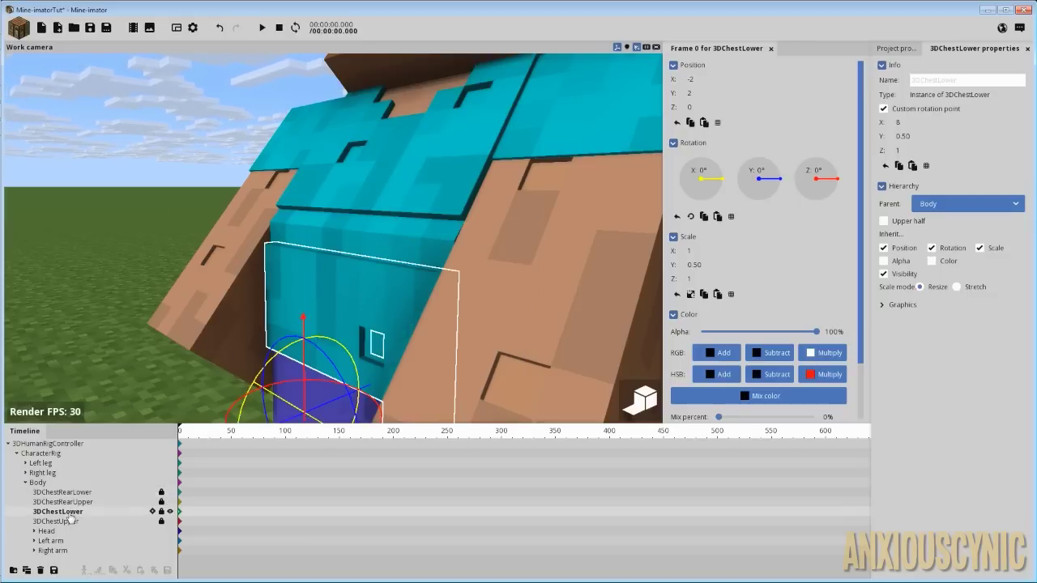
pyautogui.moveTo(396, 264); pyautogui.dragTo(471, 246, button='right')
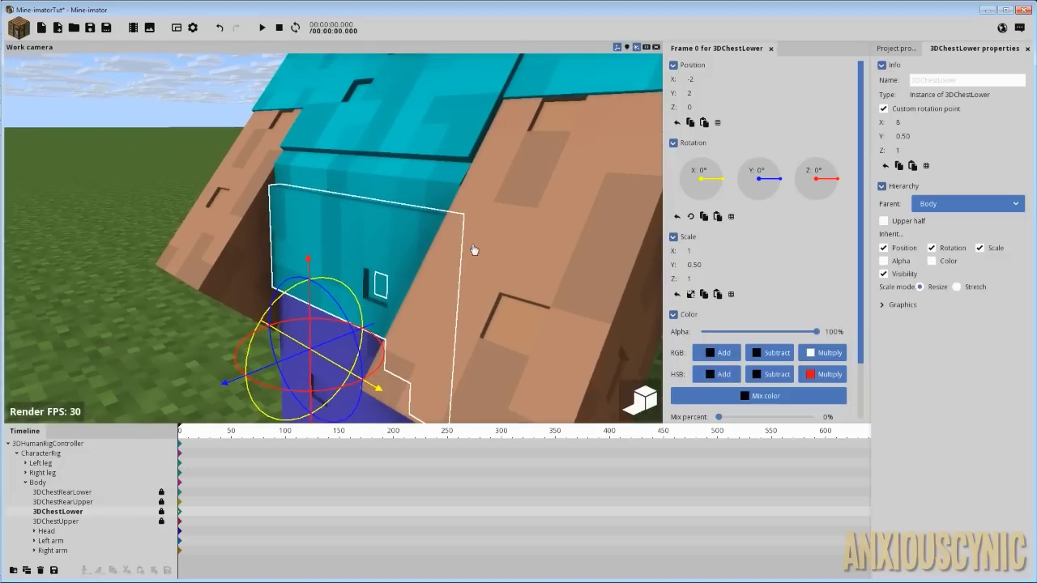
# Check the "Z is up" option in the interface settings and close the settings.
pyautogui.click(192, 28)
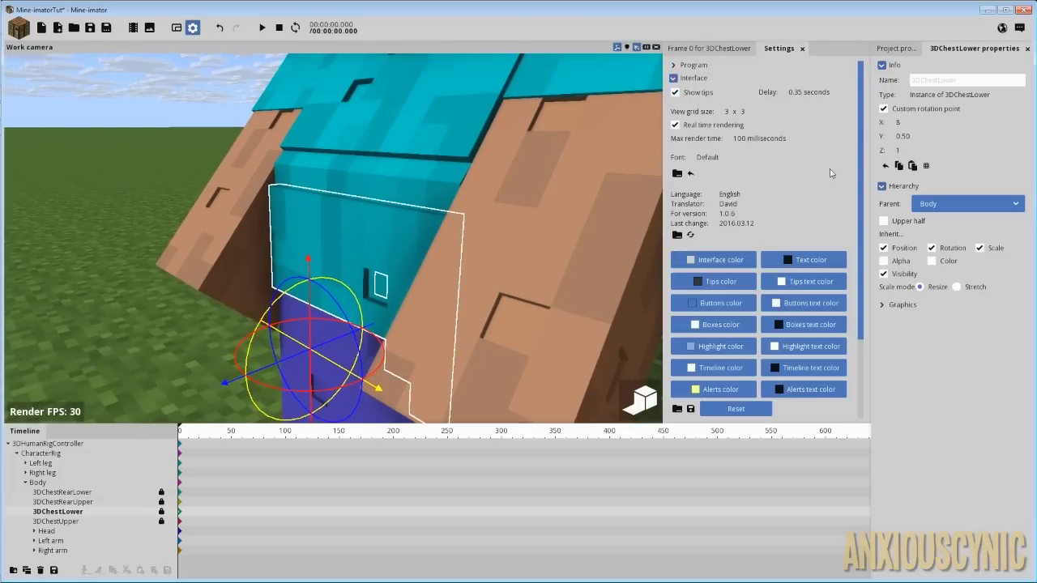
pyautogui.scroll(-3, 860, 114)
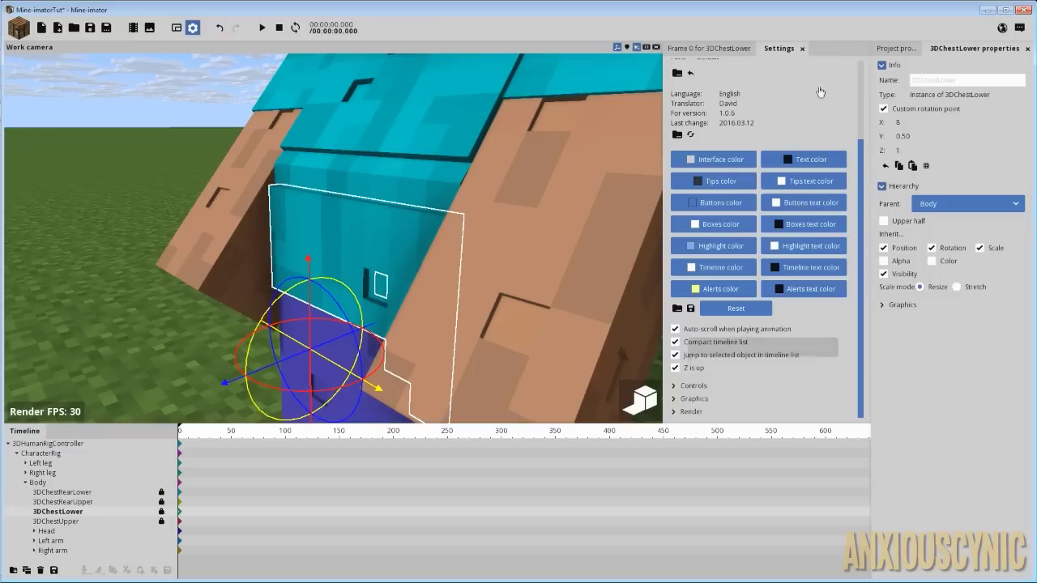
pyautogui.click(802, 48)
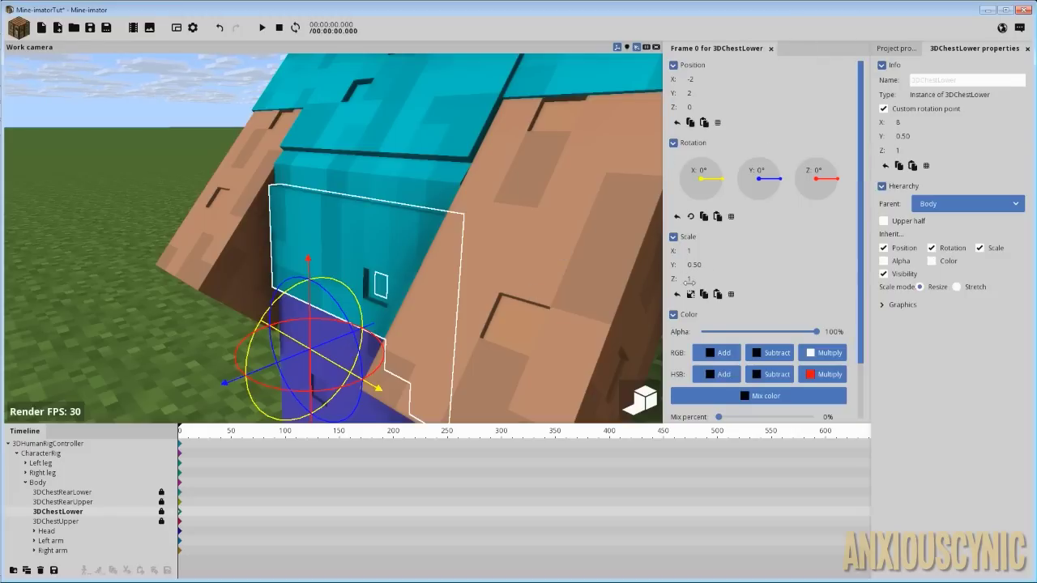
# Set the Z scale of the 3DChestLower piece to 1.15.
pyautogui.moveTo(486, 294); pyautogui.dragTo(472, 252, button='right')
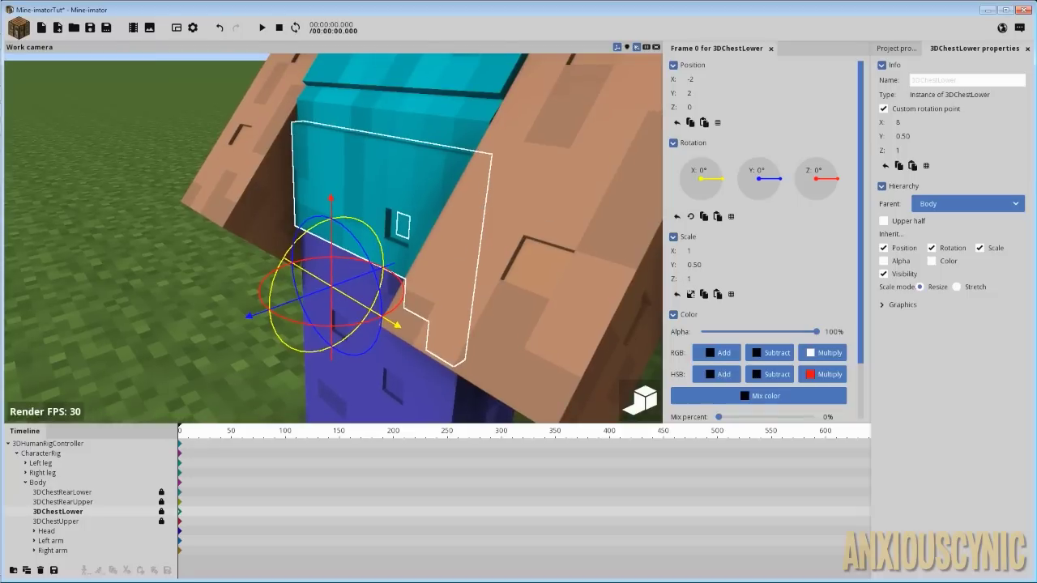
pyautogui.moveTo(490, 200); pyautogui.dragTo(450, 231, button='right')
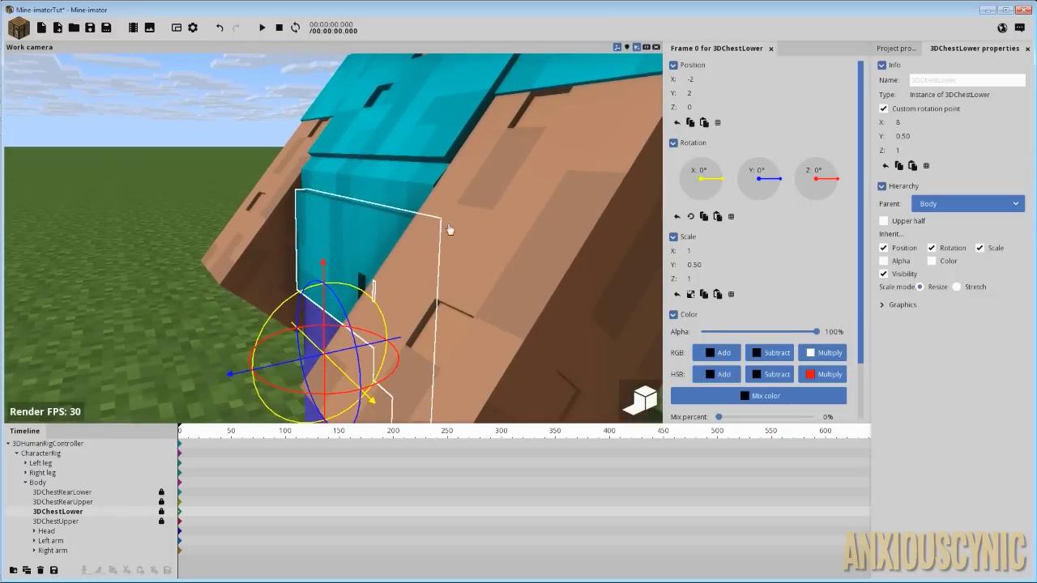
pyautogui.moveTo(690, 278); pyautogui.dragTo(709, 279)
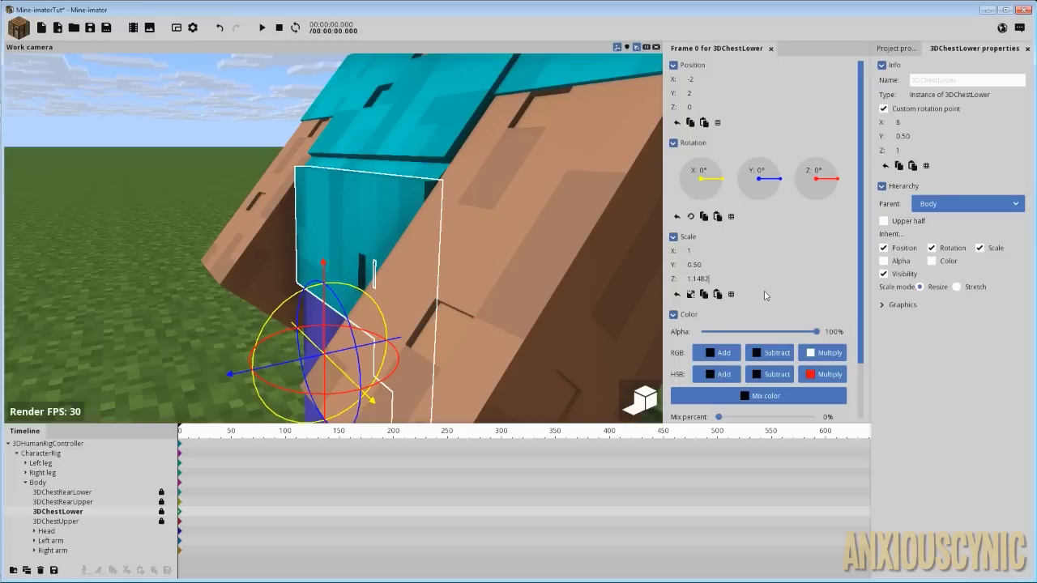
pyautogui.press('BackSpace')
pyautogui.press('BackSpace')
pyautogui.press('BackSpace')
pyautogui.write('5')
pyautogui.moveTo(476, 166); pyautogui.dragTo(470, 196)
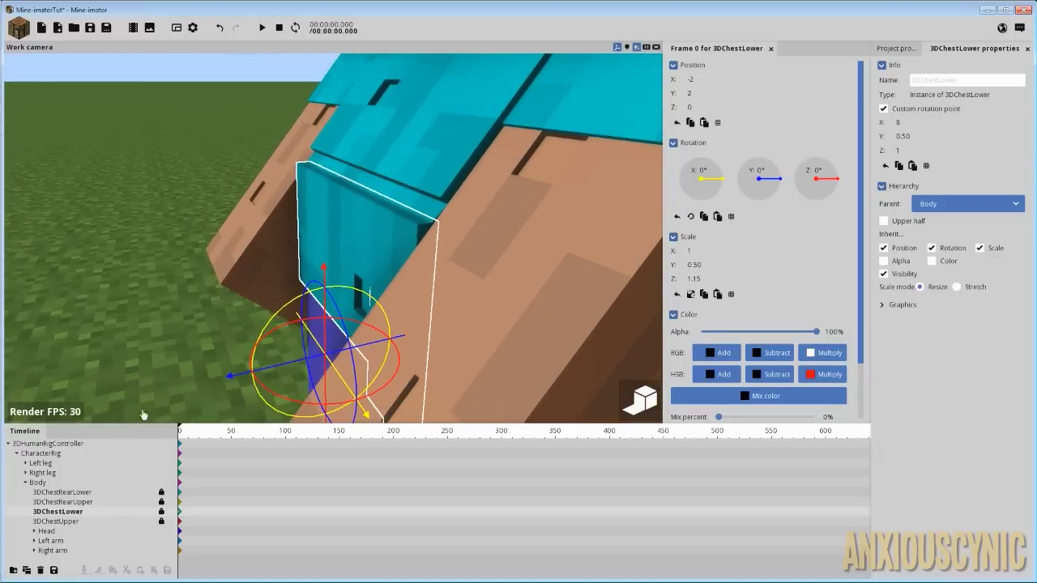
# Increase the Z scale of the 3DChestUpper piece to extend it toward the lower chest piece.
pyautogui.click(65, 522)
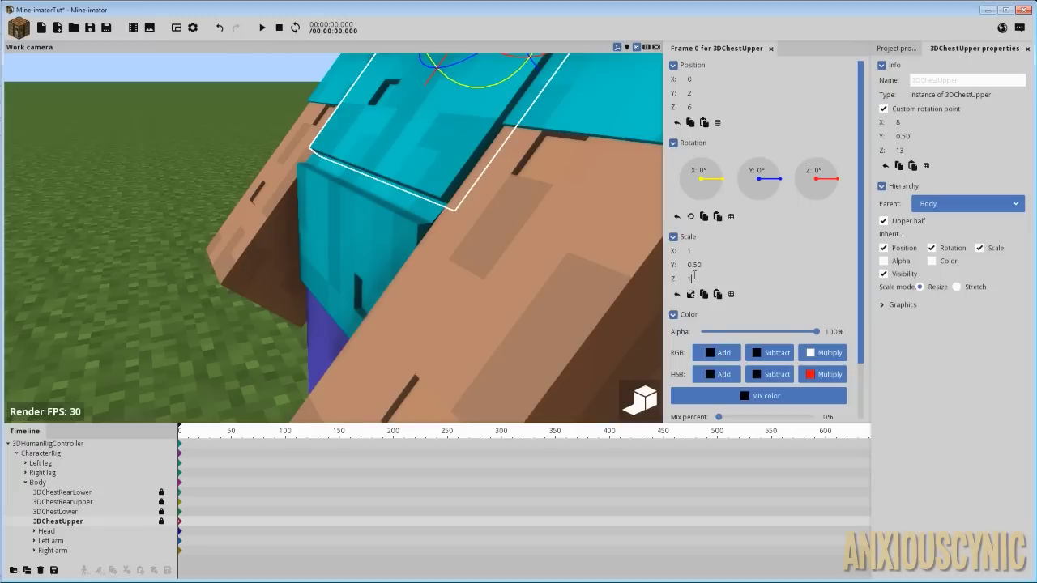
pyautogui.click(693, 277)
pyautogui.write('.5')
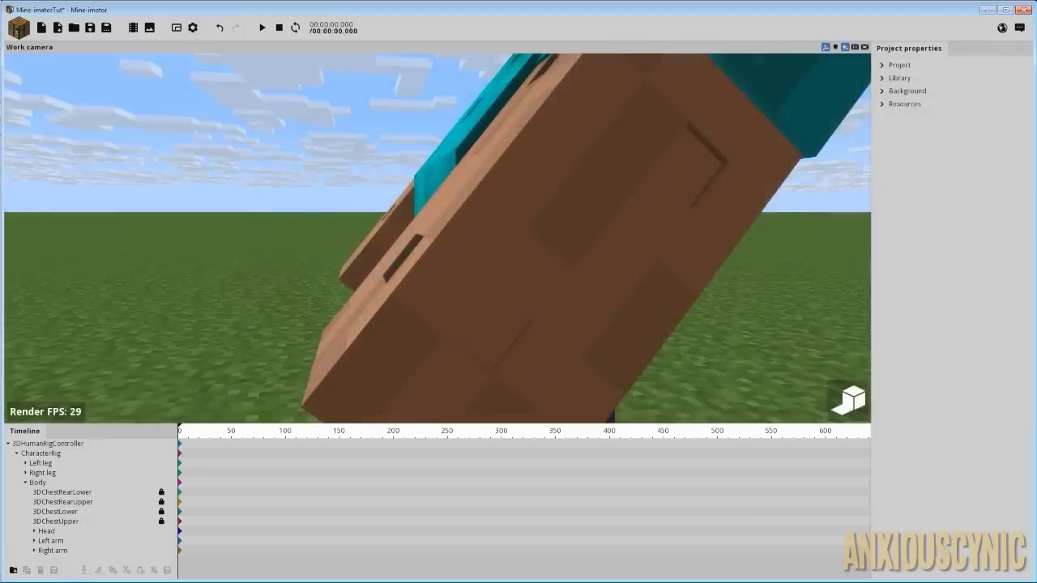
# Check the joint between the chest pieces on the bent body and undo their Z scale changes.
pyautogui.moveTo(437, 238); pyautogui.dragTo(438, 299)
pyautogui.scroll(-3, 513, 231)
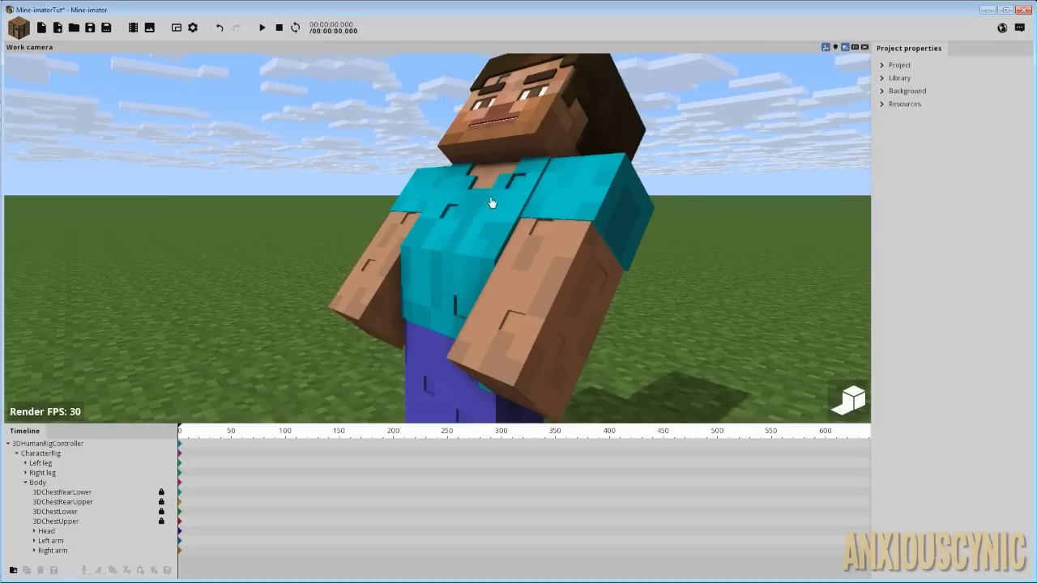
pyautogui.moveTo(492, 202); pyautogui.dragTo(435, 245)
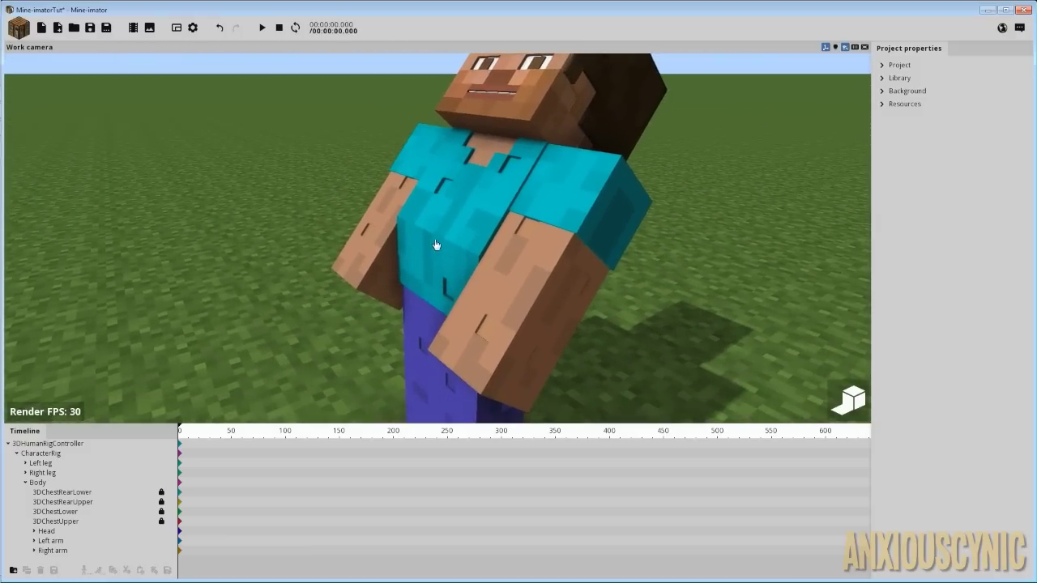
pyautogui.click(433, 313)
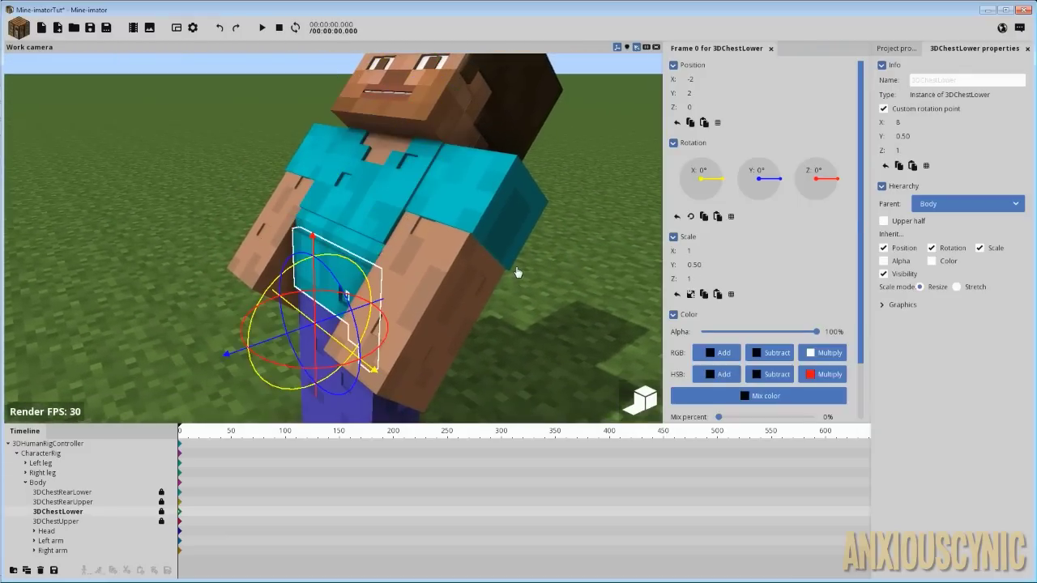
# Select the rig's Body and examine the unbent character from the front and the back.
pyautogui.click(517, 272)
pyautogui.click(517, 273)
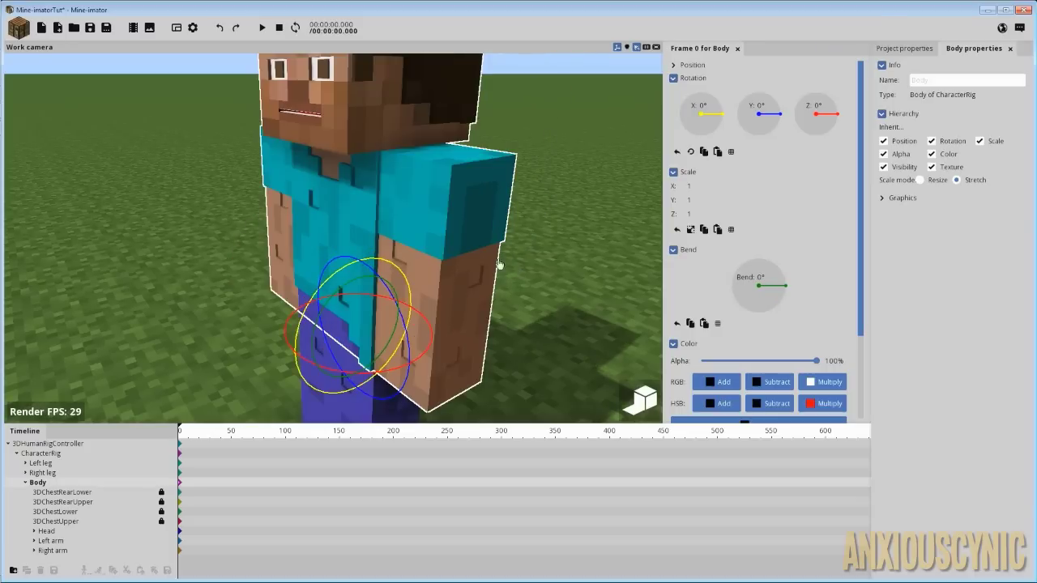
pyautogui.moveTo(499, 265); pyautogui.dragTo(631, 215)
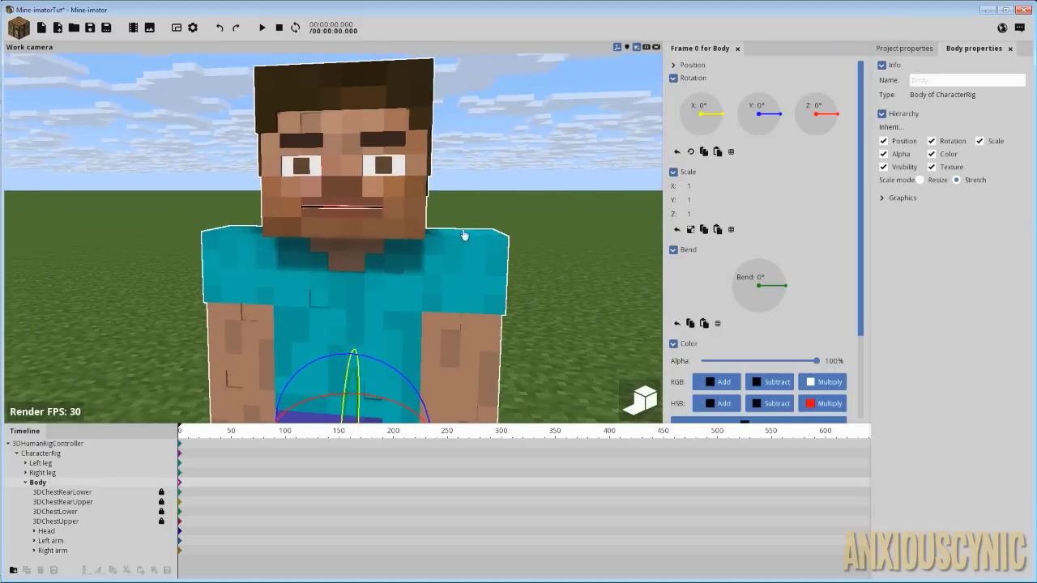
pyautogui.moveTo(463, 232); pyautogui.dragTo(453, 227, button='right')
pyautogui.moveTo(453, 227); pyautogui.dragTo(419, 324, button='middle')
pyautogui.moveTo(453, 291); pyautogui.dragTo(498, 265, button='middle')
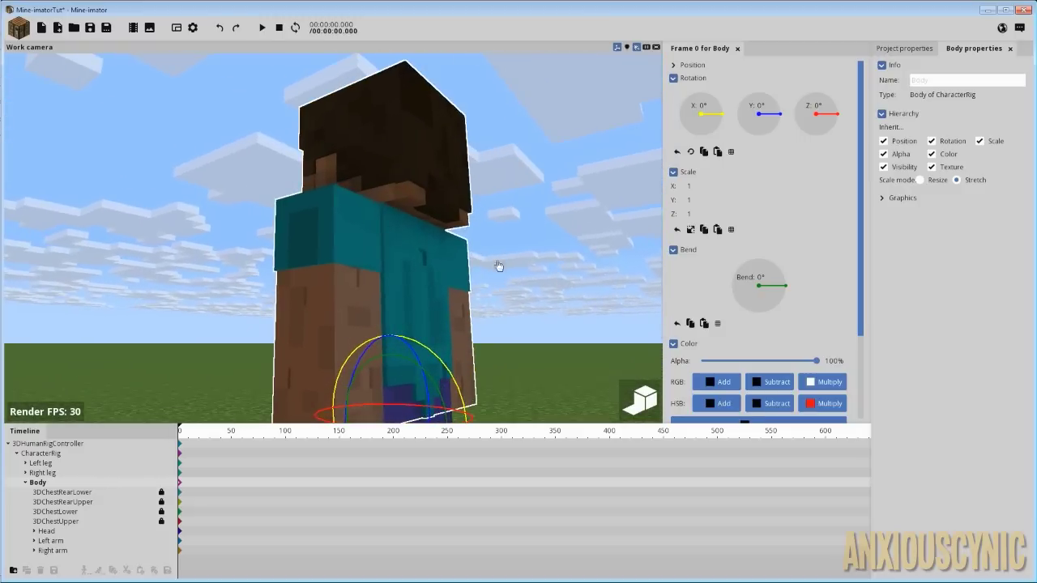
pyautogui.moveTo(311, 226); pyautogui.dragTo(425, 212, button='middle')
pyautogui.moveTo(401, 230); pyautogui.dragTo(420, 212)
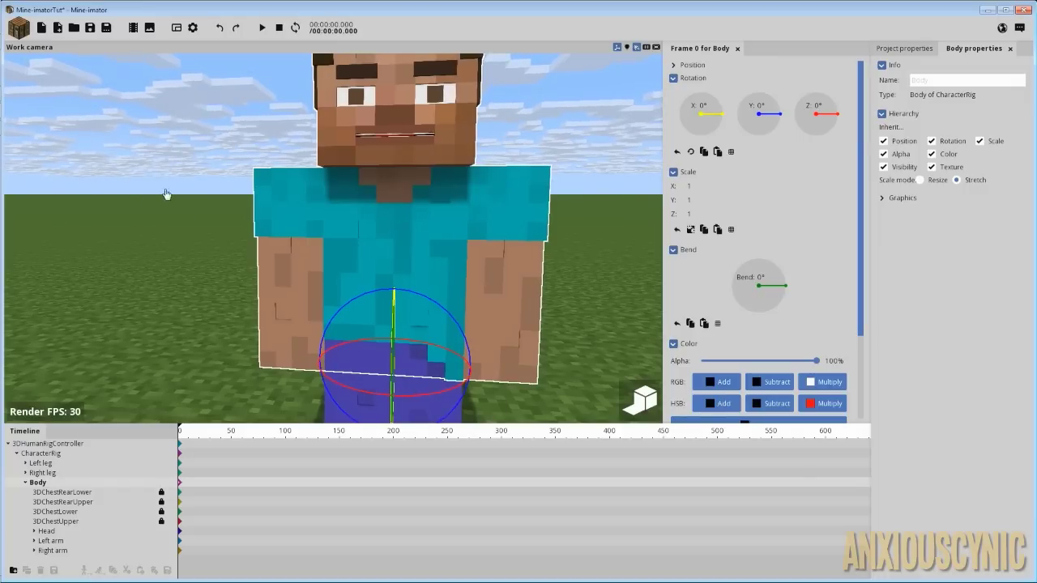
# Turn off the rendered display of the work camera and bring the character's face into close view.
pyautogui.click(631, 401)
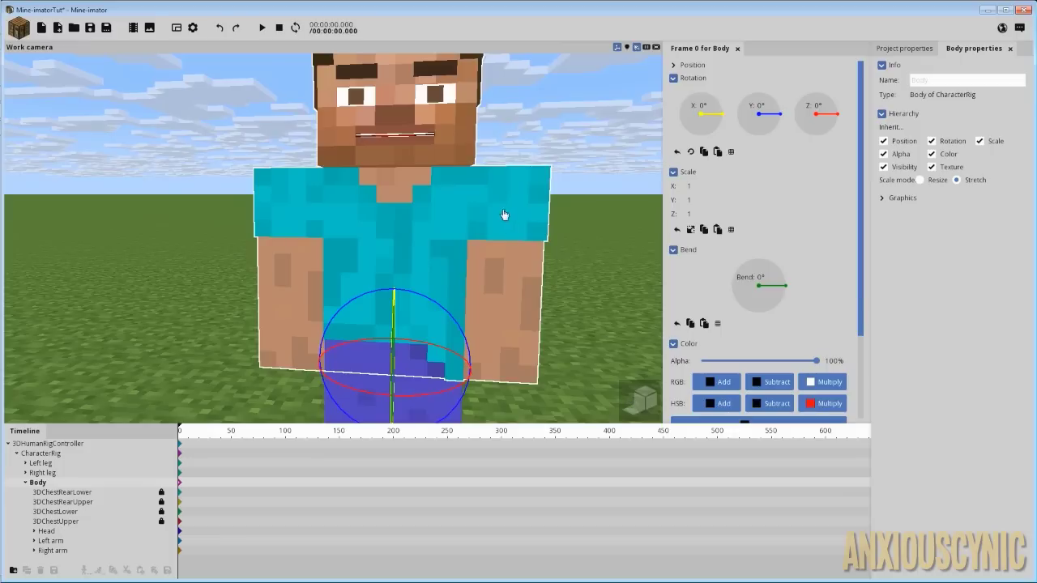
pyautogui.moveTo(505, 215); pyautogui.dragTo(504, 243, button='right')
pyautogui.moveTo(497, 195)
pyautogui.mouseDown()
pyautogui.moveTo(437, 212)
pyautogui.moveTo(493, 208)
pyautogui.mouseUp()
pyautogui.moveTo(493, 208); pyautogui.dragTo(585, 369, button='right')
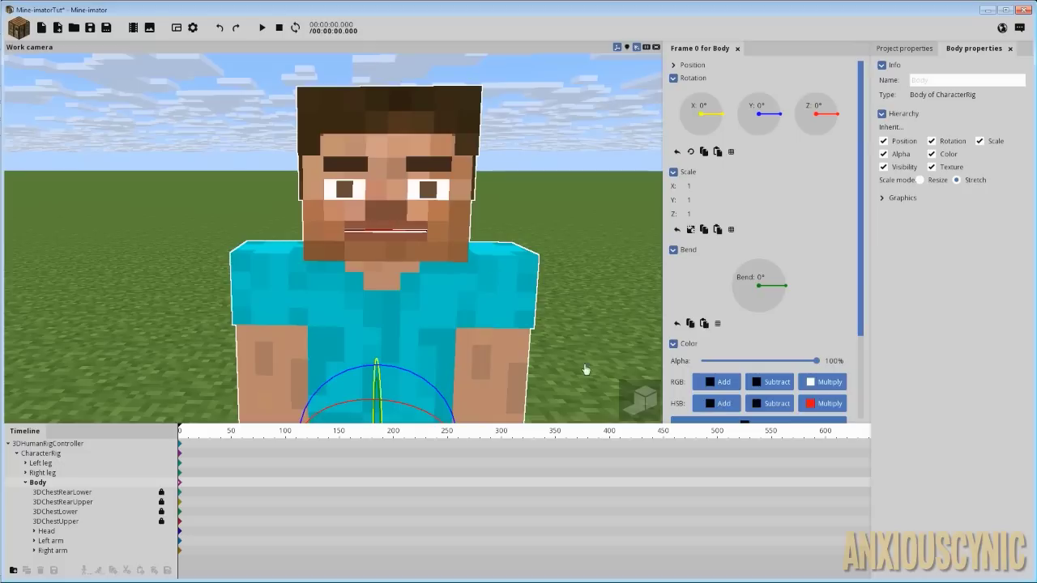
pyautogui.moveTo(451, 204); pyautogui.dragTo(422, 202, button='right')
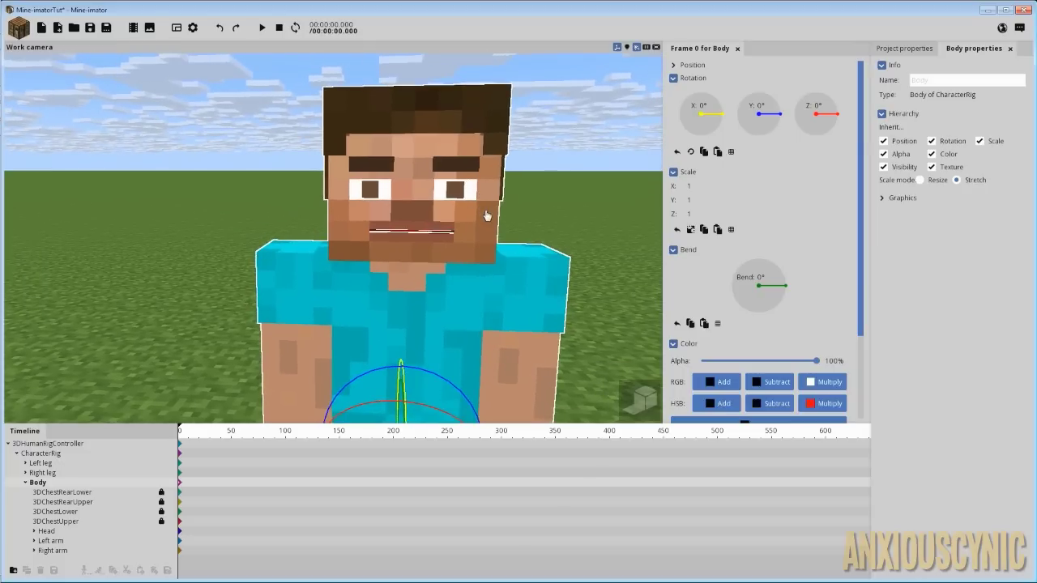
pyautogui.press('w')
pyautogui.moveTo(486, 217)
pyautogui.mouseDown(button='right')
pyautogui.moveTo(484, 190)
pyautogui.moveTo(482, 216)
pyautogui.mouseUp(button='right')
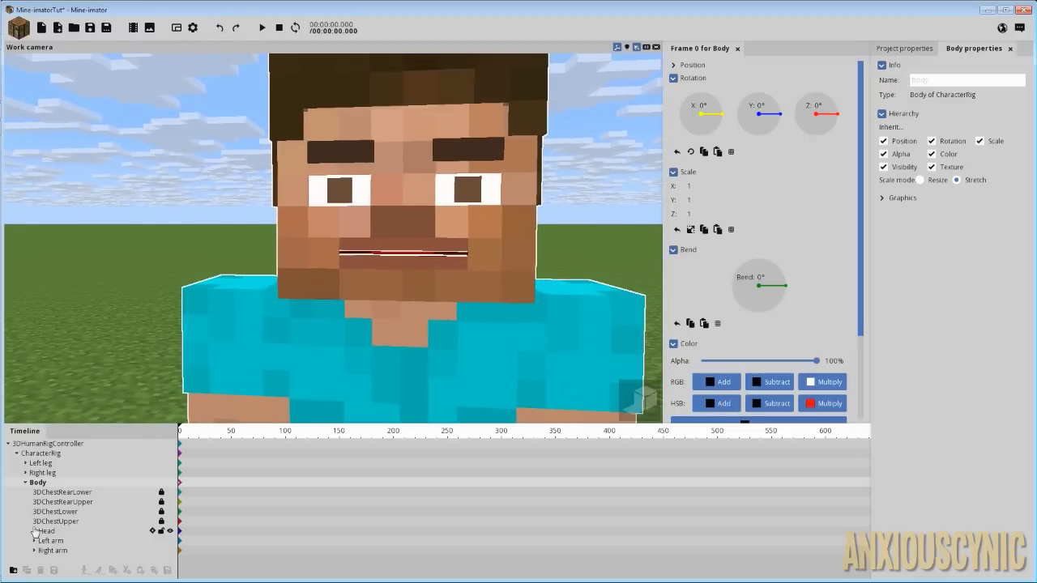
# Expand the Head in the timeline and select its MouthRig-by-Nimi element.
pyautogui.click(34, 531)
pyautogui.click(45, 531)
pyautogui.scroll(-2, 81, 519)
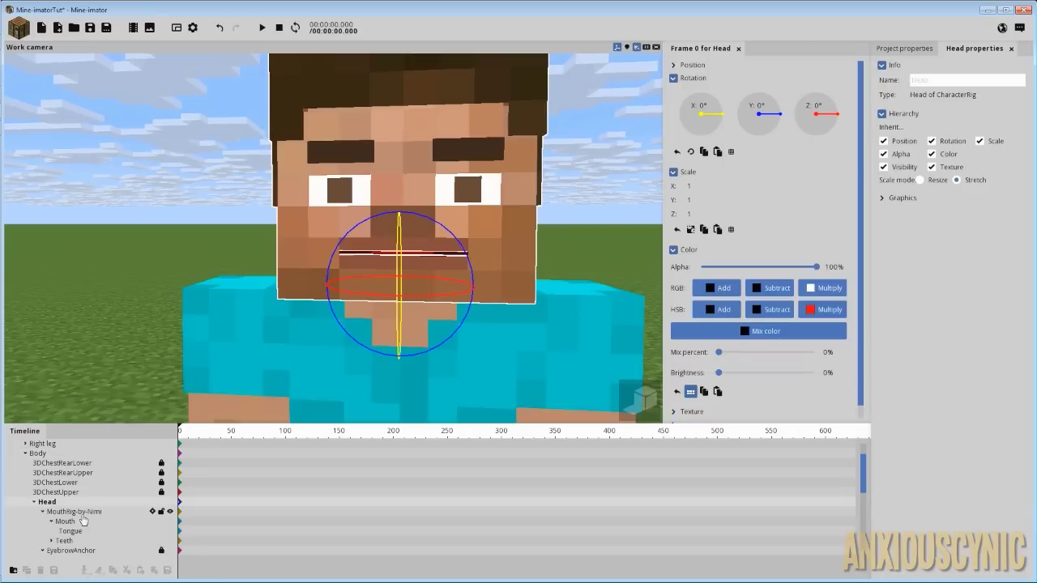
pyautogui.click(87, 485)
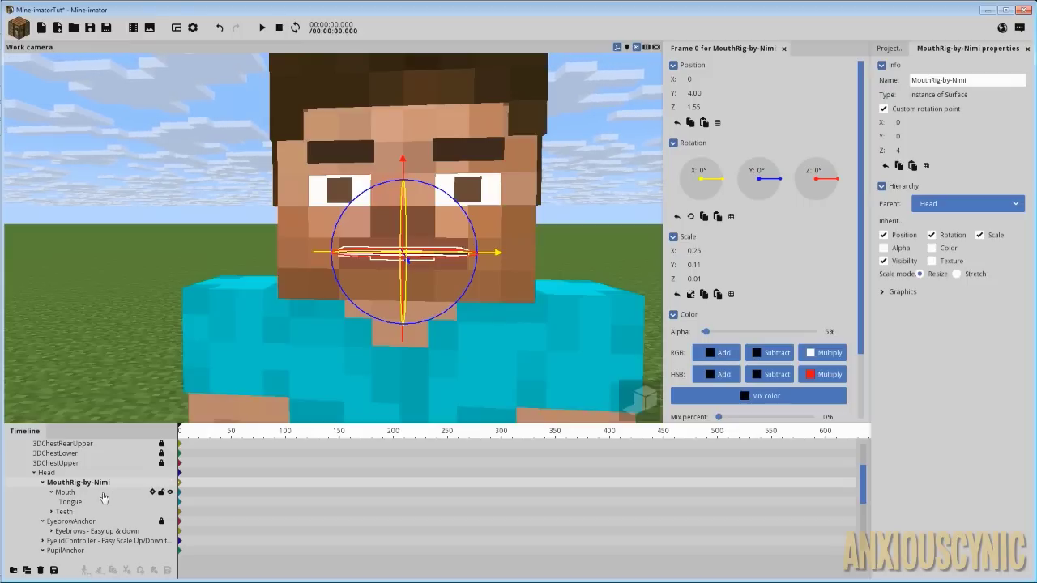
pyautogui.moveTo(545, 232); pyautogui.dragTo(516, 243)
pyautogui.scroll(2, 528, 243)
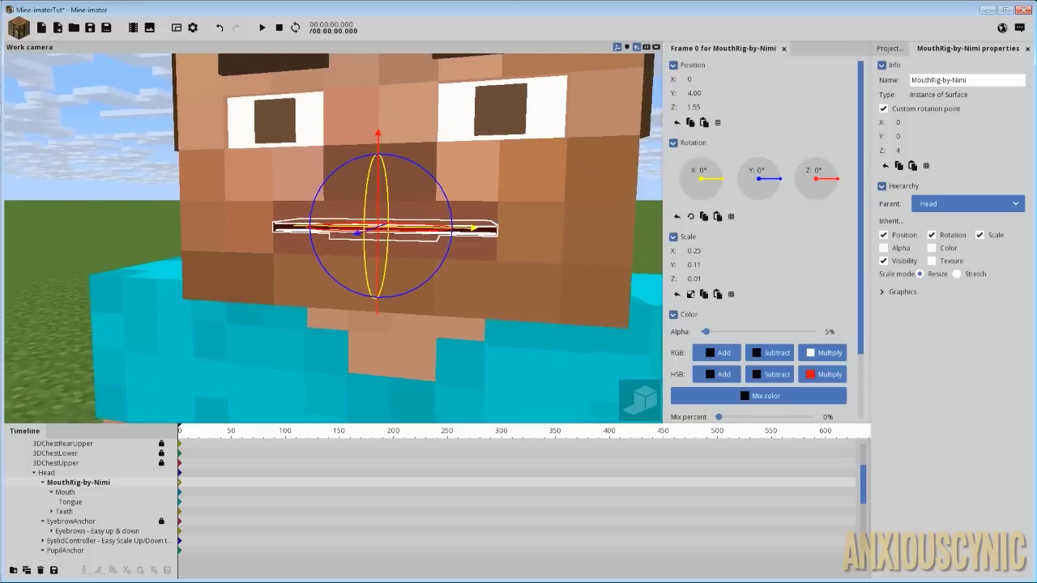
# Examine the Tongue and the mouth rig's placement within the head from the side and the front.
pyautogui.click(81, 502)
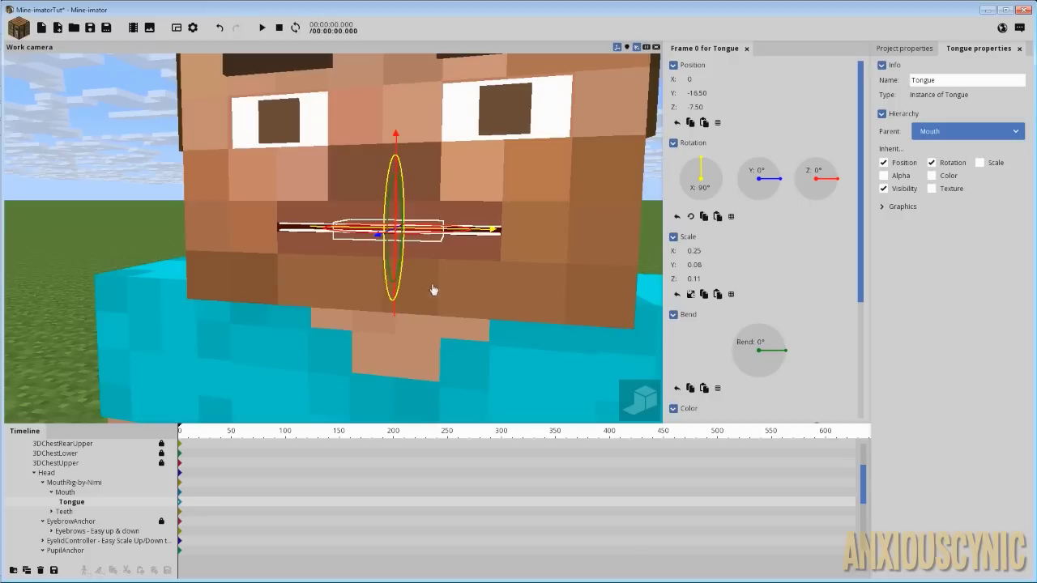
pyautogui.click(74, 483)
pyautogui.moveTo(525, 238); pyautogui.dragTo(327, 222)
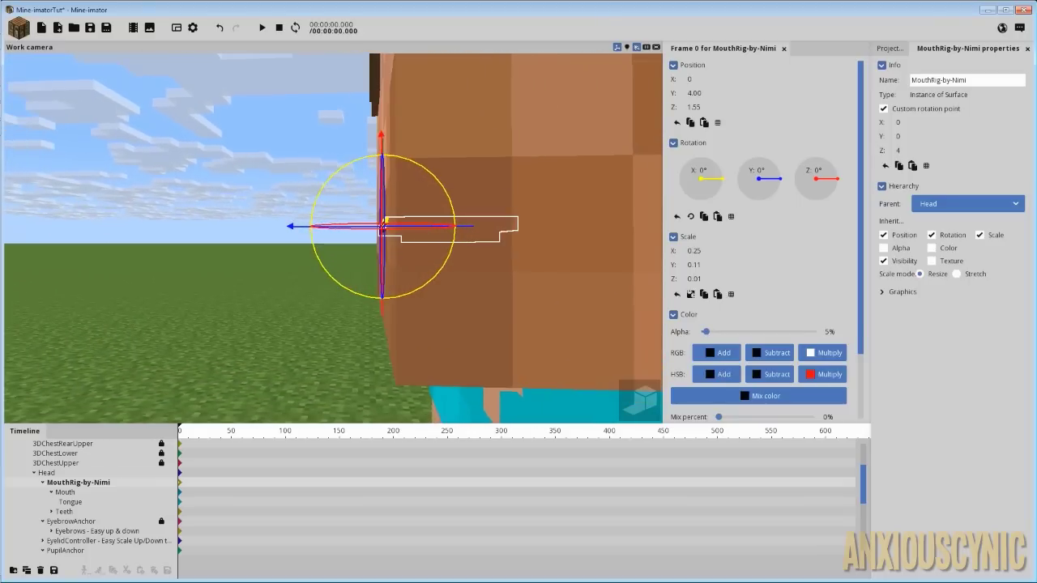
pyautogui.scroll(2, 517, 240)
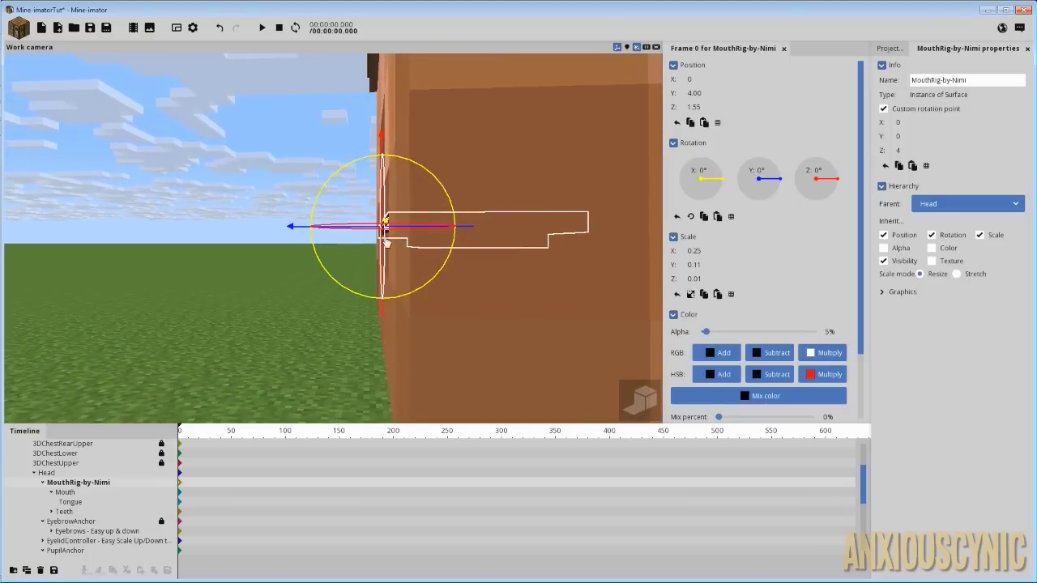
pyautogui.click(241, 217)
pyautogui.moveTo(495, 207)
pyautogui.mouseDown()
pyautogui.moveTo(483, 201)
pyautogui.moveTo(505, 203)
pyautogui.mouseUp()
pyautogui.press('s')
pyautogui.moveTo(505, 204); pyautogui.dragTo(432, 239, button='right')
pyautogui.press('w')
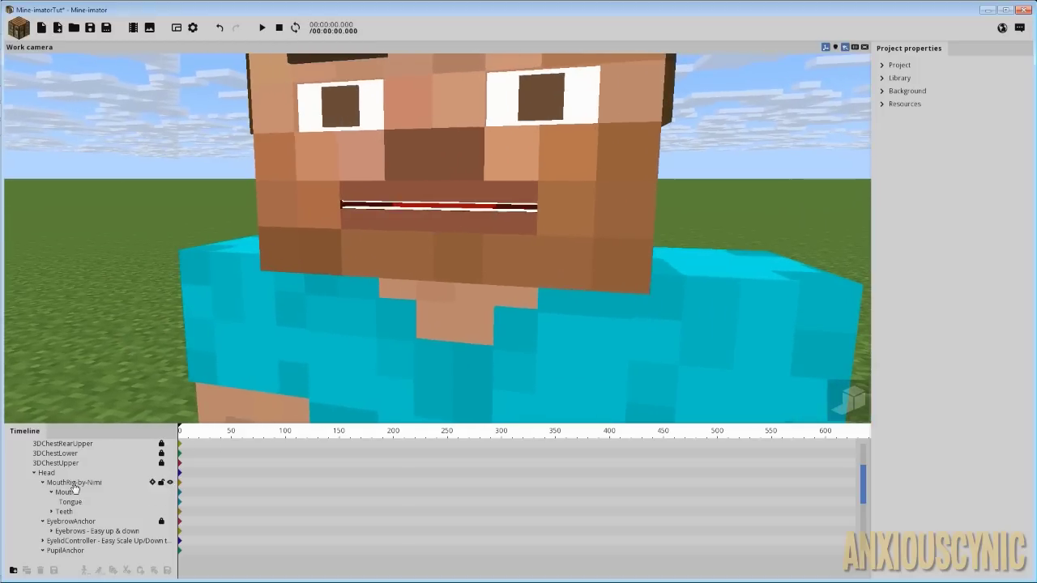
# Open the mouth by setting the Z scale of MouthRig-by-Nimi to 0.09.
pyautogui.click(74, 484)
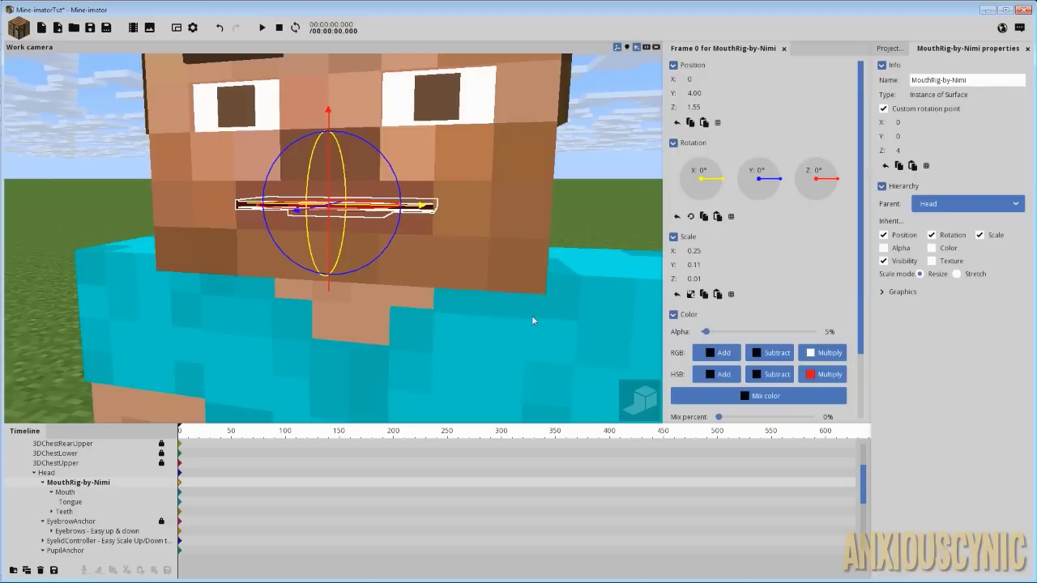
pyautogui.moveTo(701, 278); pyautogui.dragTo(767, 281)
pyautogui.moveTo(707, 263)
pyautogui.mouseDown()
pyautogui.moveTo(739, 264)
pyautogui.moveTo(725, 268)
pyautogui.mouseUp()
pyautogui.hotkey('ctrl', 'z')
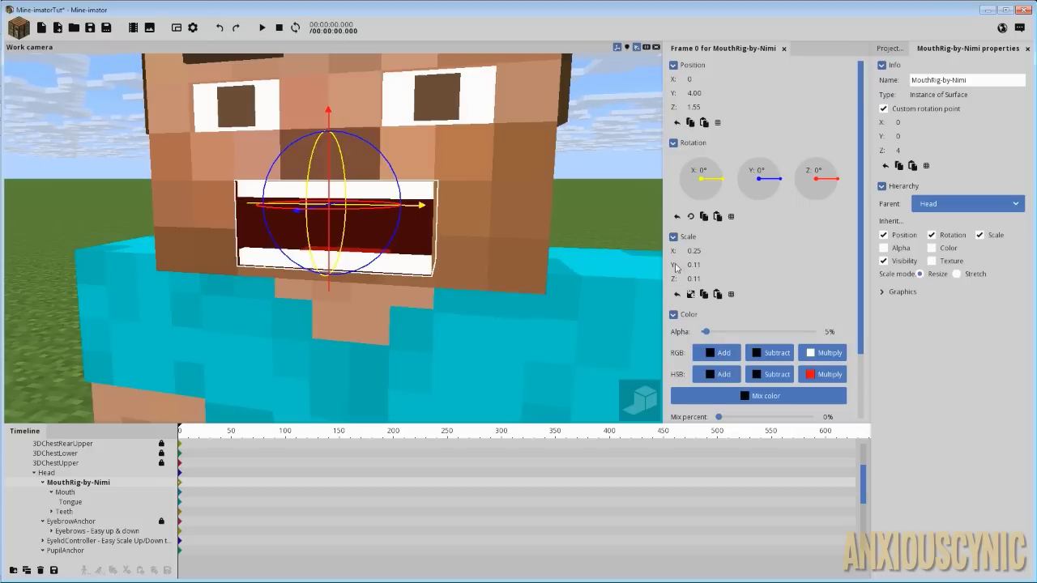
pyautogui.moveTo(695, 278); pyautogui.dragTo(695, 279)
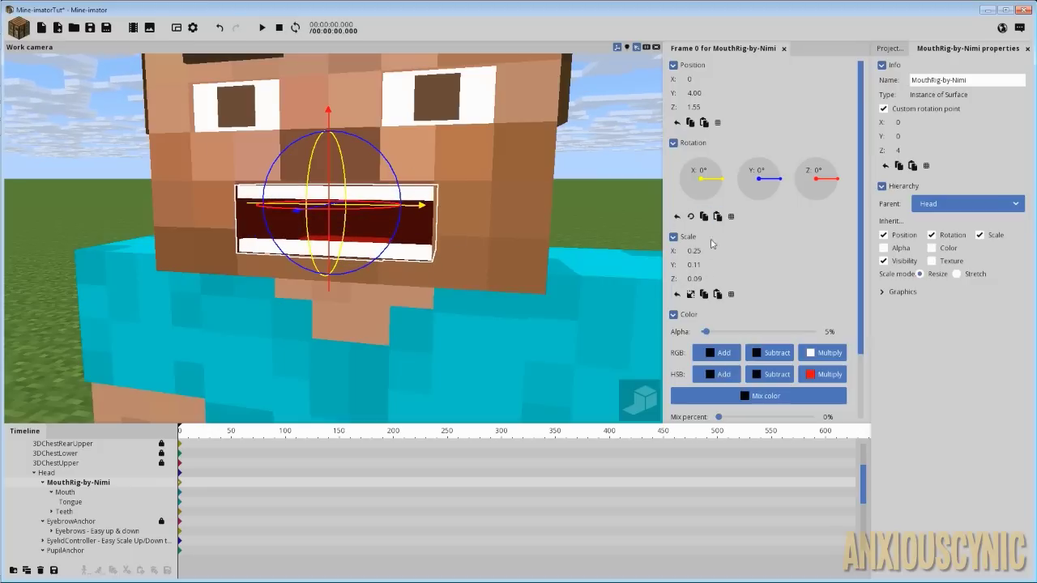
# Try narrowing the open mouth to an X scale of 0.17 and shifting it on the face, and undo these changes.
pyautogui.moveTo(696, 252)
pyautogui.mouseDown()
pyautogui.moveTo(686, 252)
pyautogui.moveTo(696, 262)
pyautogui.mouseUp()
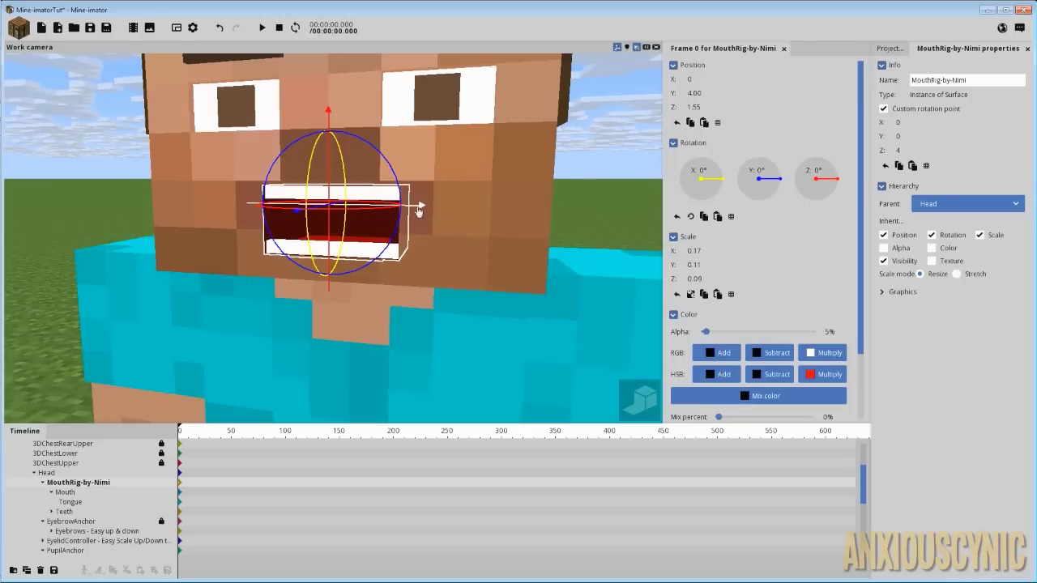
pyautogui.moveTo(422, 208); pyautogui.dragTo(377, 214)
pyautogui.moveTo(310, 152)
pyautogui.mouseDown()
pyautogui.moveTo(310, 109)
pyautogui.moveTo(311, 147)
pyautogui.mouseUp()
pyautogui.hotkey('ctrl', 'z')
pyautogui.hotkey('ctrl', 'z')
pyautogui.hotkey('ctrl', 'z')
pyautogui.hotkey('ctrl', 'z')
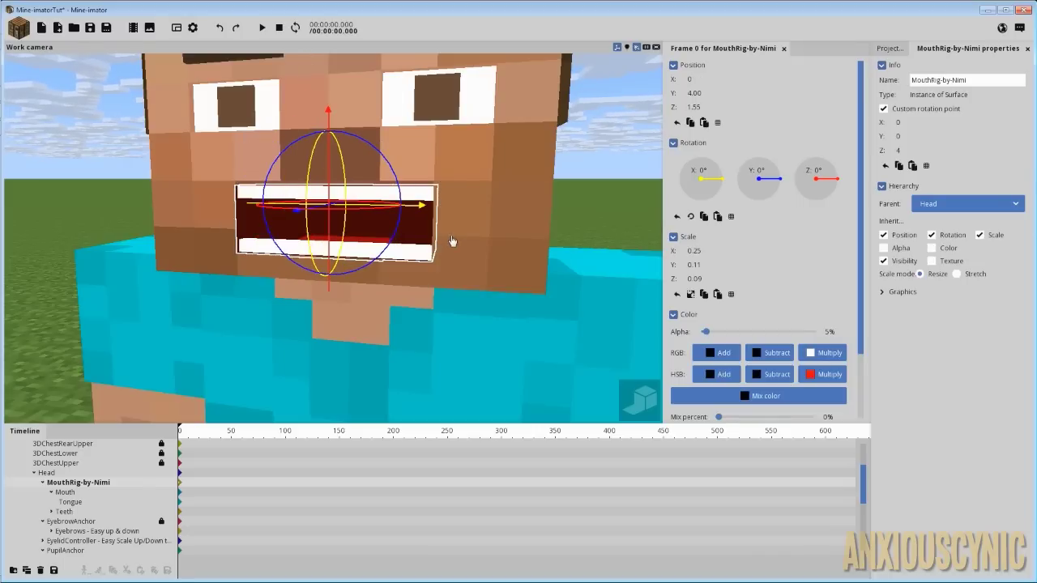
# Examine the teeth and tongue of the open mouth from the front and from an angle.
pyautogui.moveTo(460, 253)
pyautogui.mouseDown()
pyautogui.moveTo(316, 252)
pyautogui.moveTo(460, 253)
pyautogui.mouseUp()
pyautogui.moveTo(460, 253); pyautogui.dragTo(454, 240, button='right')
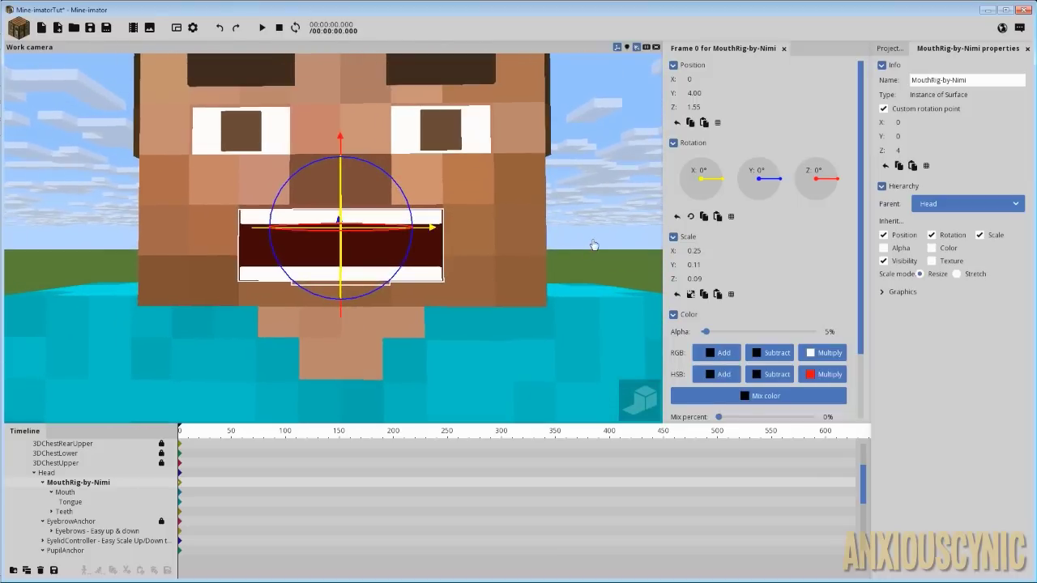
pyautogui.moveTo(516, 239); pyautogui.dragTo(514, 240)
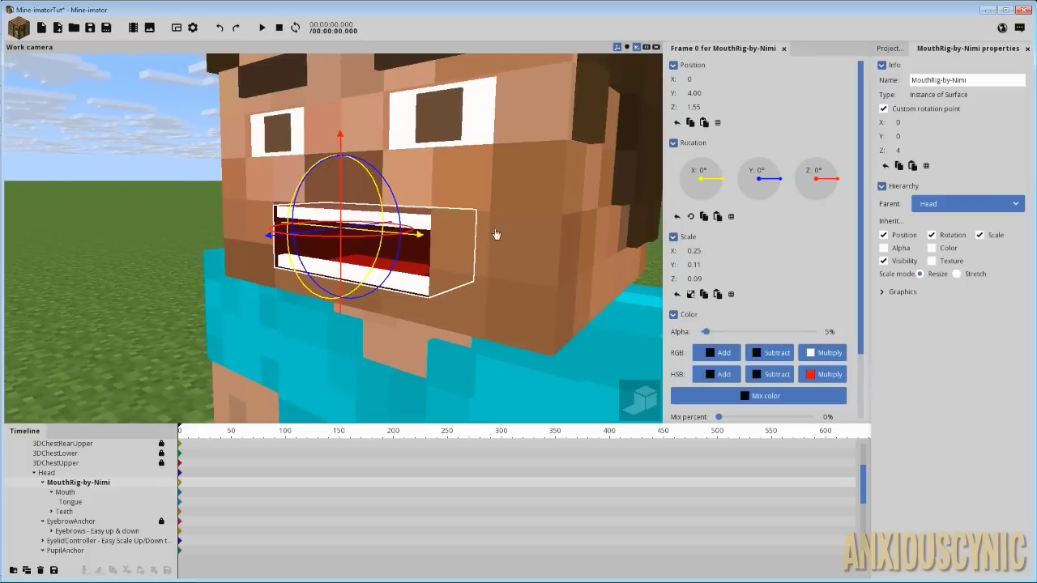
pyautogui.moveTo(496, 234)
pyautogui.mouseDown(button='right')
pyautogui.moveTo(488, 239)
pyautogui.moveTo(505, 236)
pyautogui.mouseUp(button='right')
pyautogui.moveTo(459, 251); pyautogui.dragTo(458, 251)
pyautogui.scroll(1, 458, 251)
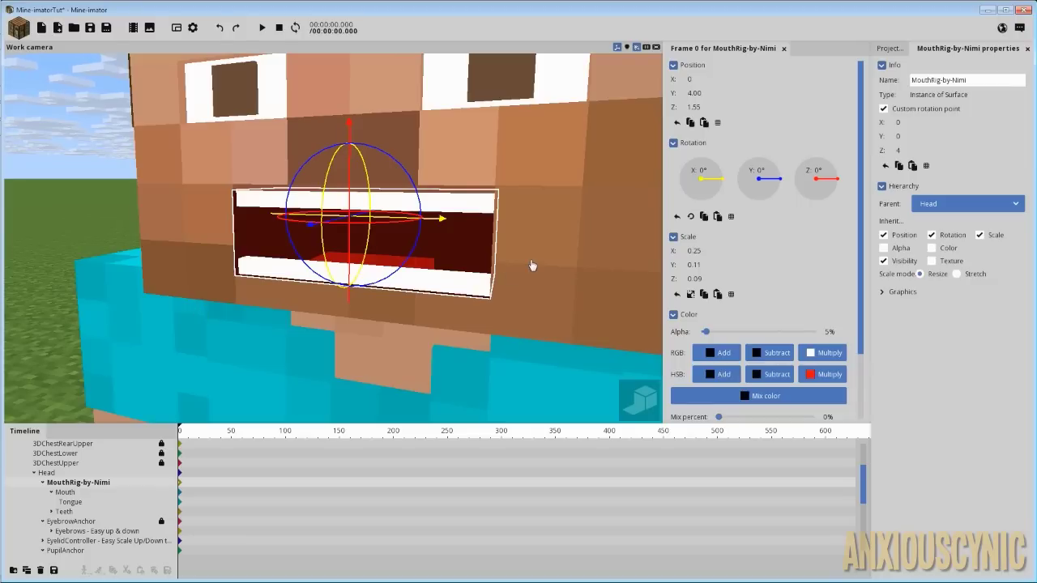
pyautogui.moveTo(503, 237)
pyautogui.mouseDown()
pyautogui.moveTo(491, 238)
pyautogui.moveTo(501, 242)
pyautogui.moveTo(498, 224)
pyautogui.mouseUp()
# Tilt the Tongue upward to an X rotation of 62.98° and try out its bend.
pyautogui.click(81, 503)
pyautogui.moveTo(408, 188); pyautogui.dragTo(417, 213)
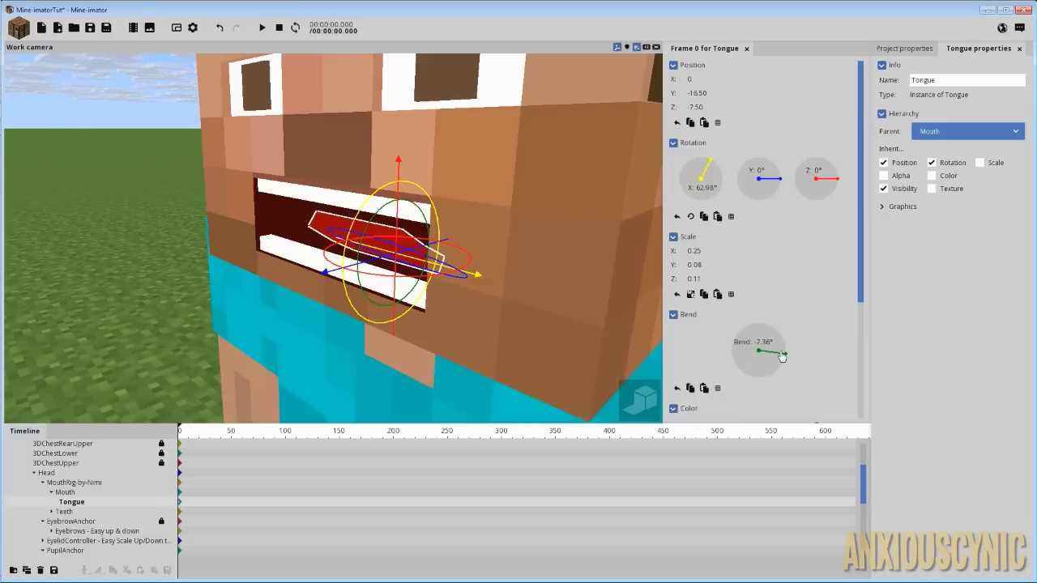
pyautogui.rightClick(781, 354)
# Stretch the Tongue out of the mouth with a Z scale of 0.25 and bend it to 1.51°.
pyautogui.moveTo(695, 278); pyautogui.dragTo(717, 279)
pyautogui.moveTo(554, 229); pyautogui.dragTo(417, 200)
pyautogui.scroll(2, 453, 224)
pyautogui.moveTo(472, 212); pyautogui.dragTo(439, 208, button='right')
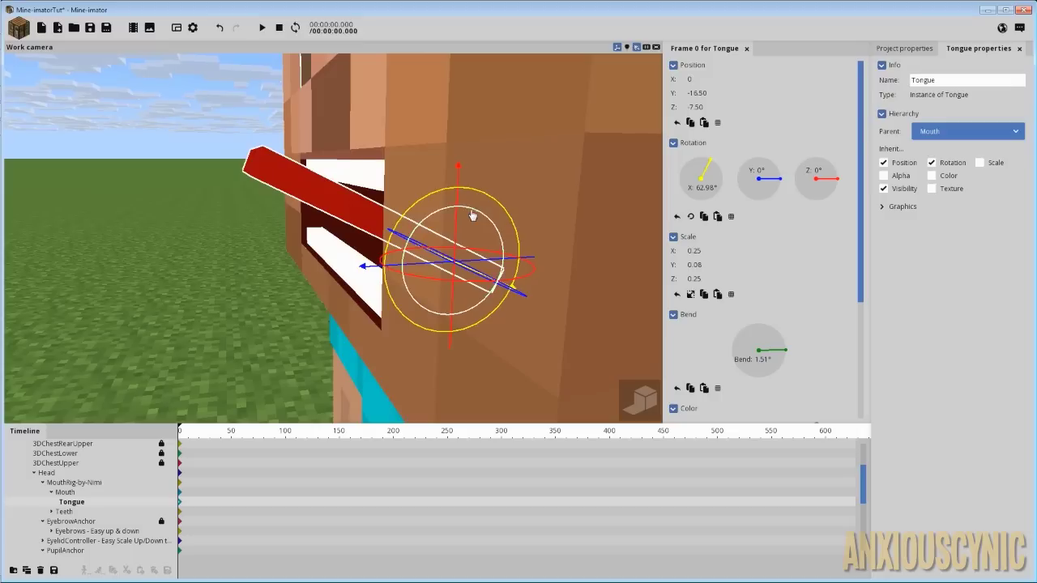
pyautogui.moveTo(472, 215); pyautogui.dragTo(503, 228)
# Reset the Tongue's bend, set its X rotation to 90° and shorten it to a Z scale of 0.09.
pyautogui.rightClick(757, 358)
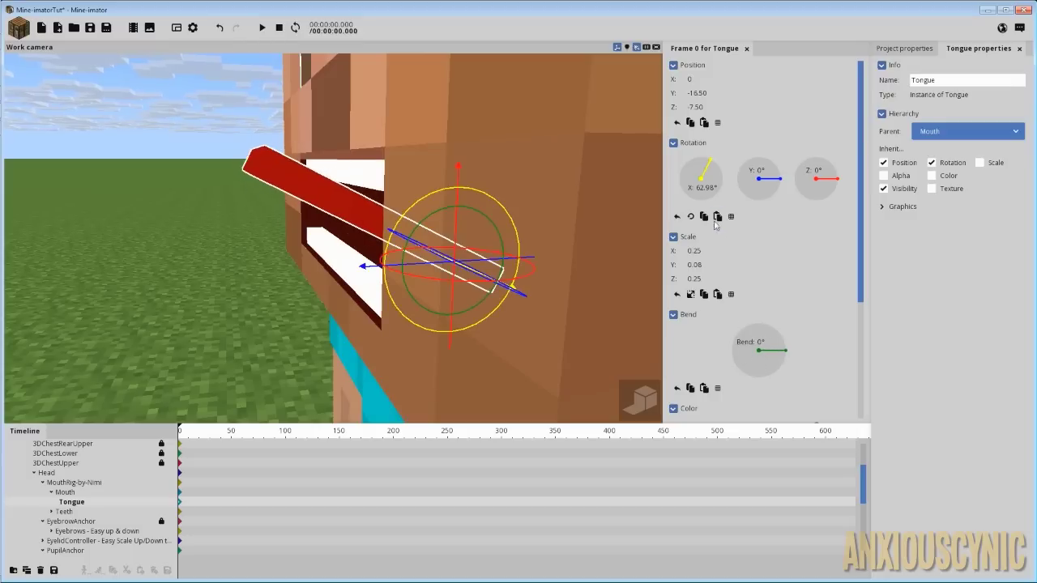
pyautogui.click(707, 190)
pyautogui.write('90')
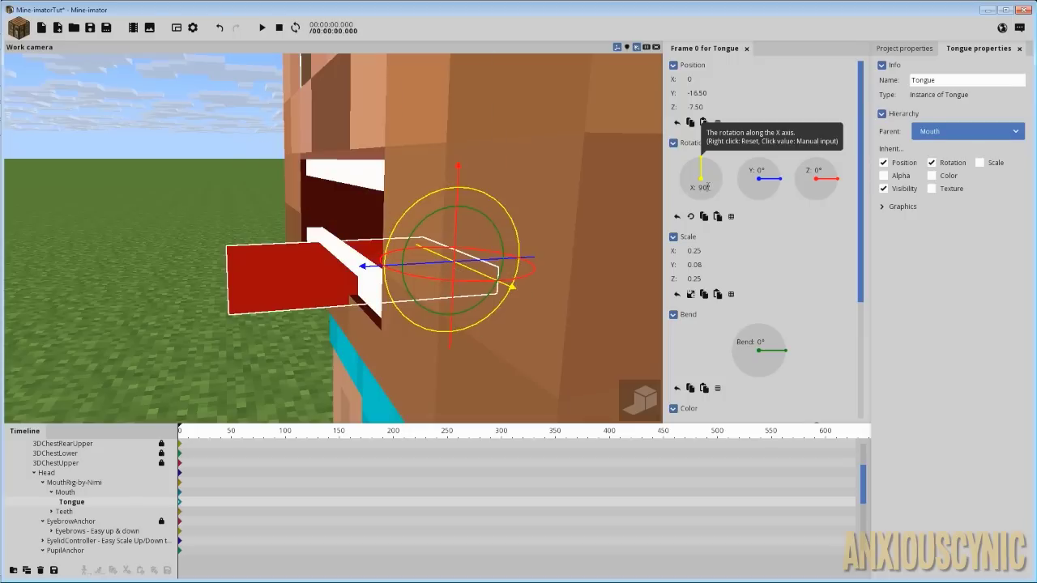
pyautogui.moveTo(690, 278); pyautogui.dragTo(676, 278)
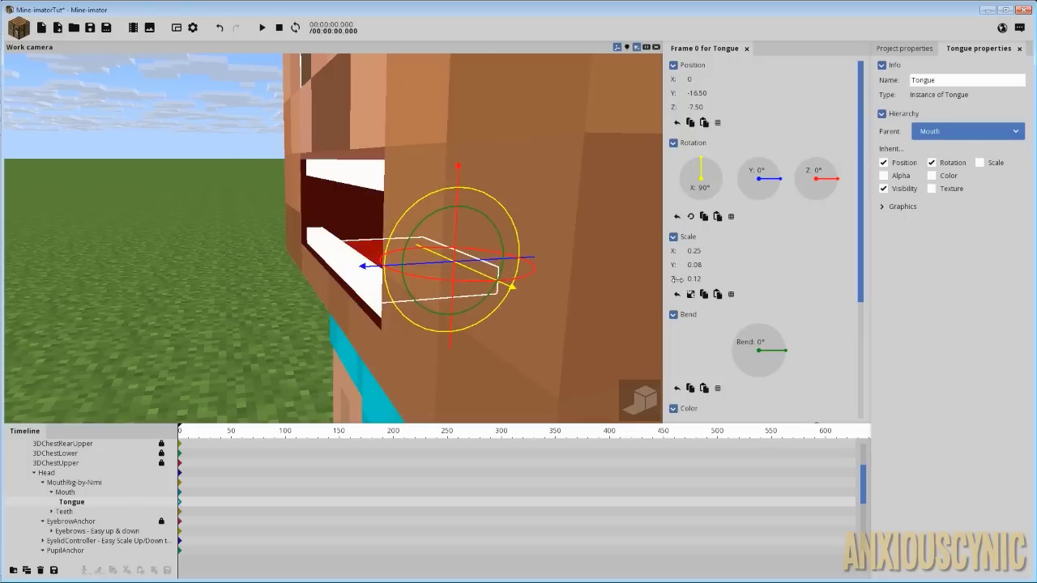
pyautogui.moveTo(308, 155); pyautogui.dragTo(330, 171)
pyautogui.scroll(-5, 329, 171)
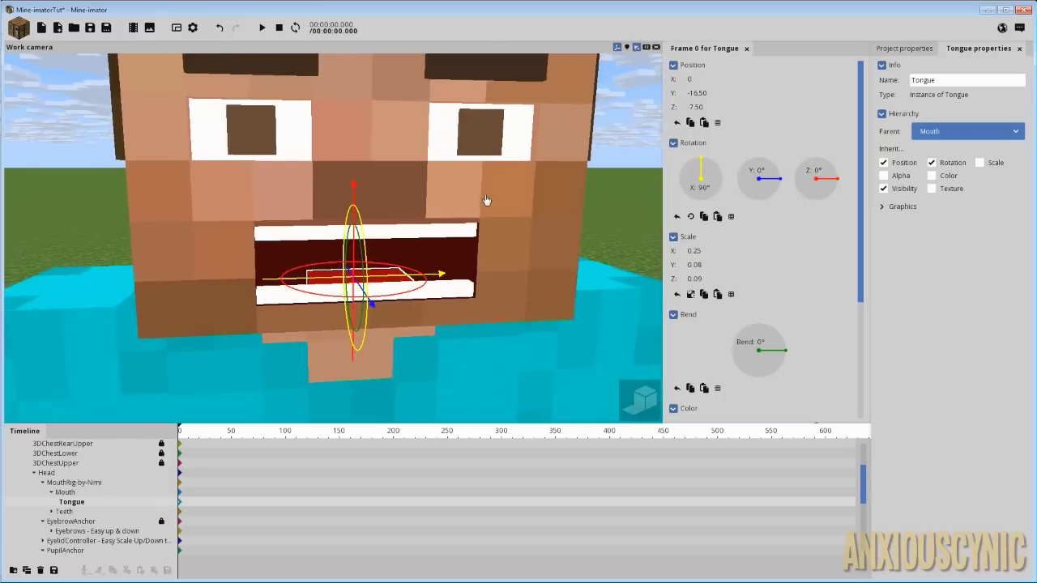
# Close the mouth by reducing the Z scale of MouthRig-by-Nimi to 0.00 and clear the selection.
pyautogui.click(187, 483)
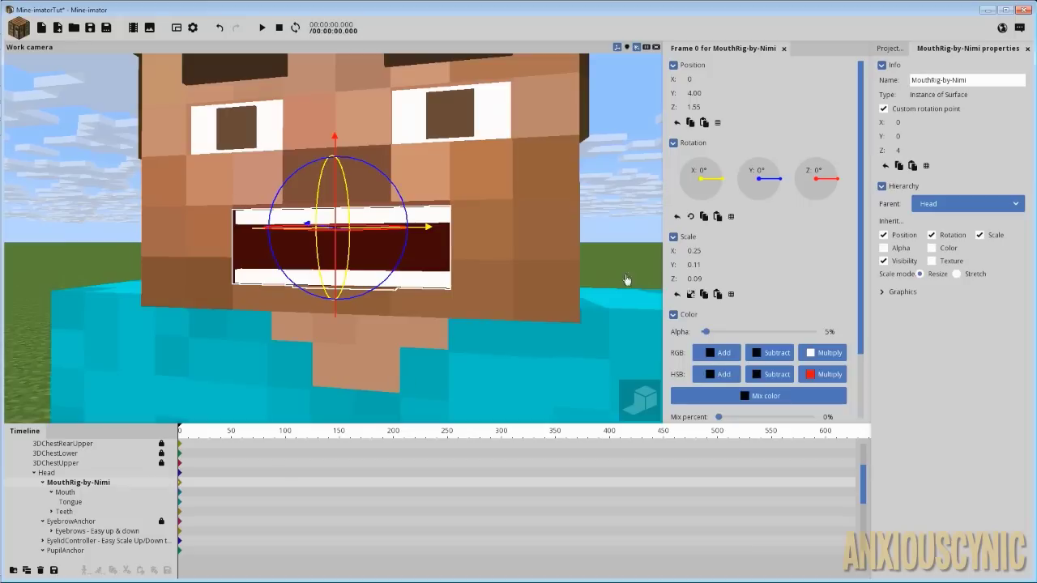
pyautogui.moveTo(694, 278); pyautogui.dragTo(575, 281)
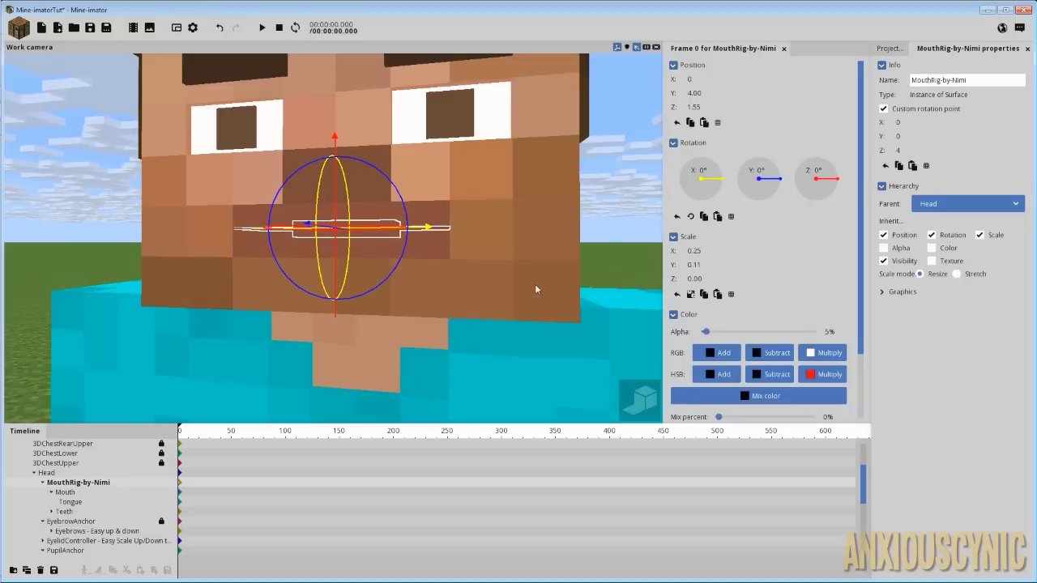
pyautogui.click(610, 231)
pyautogui.moveTo(583, 243)
pyautogui.mouseDown(button='right')
pyautogui.moveTo(526, 243)
pyautogui.moveTo(599, 242)
pyautogui.mouseUp(button='right')
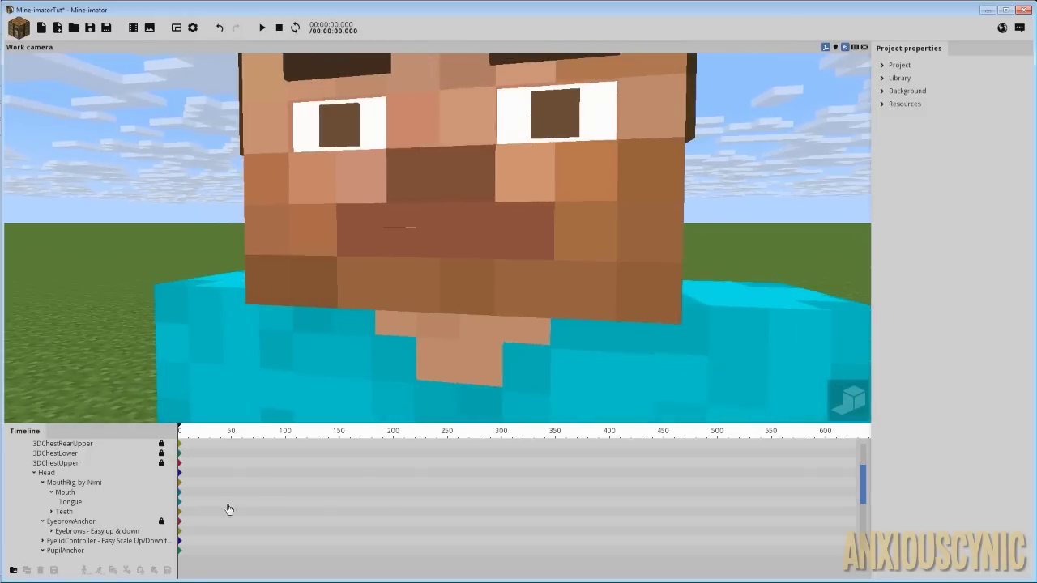
# Check the closed mouth from farther away and collapse the MouthRig-by-Nimi group in the timeline.
pyautogui.click(69, 483)
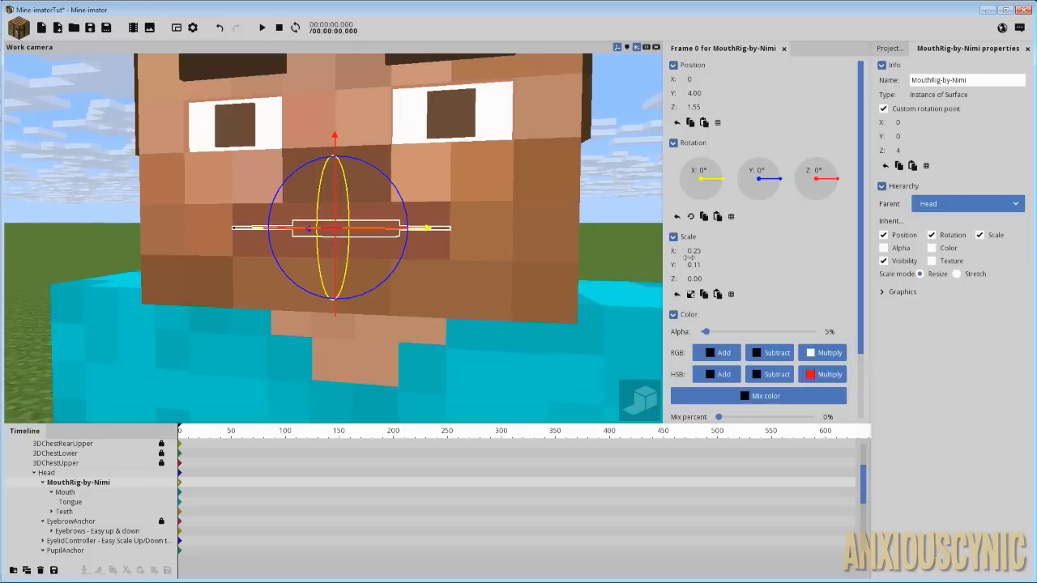
pyautogui.click(622, 209)
pyautogui.moveTo(622, 197); pyautogui.dragTo(588, 208)
pyautogui.scroll(-3, 620, 197)
pyautogui.moveTo(588, 207); pyautogui.dragTo(555, 140, button='right')
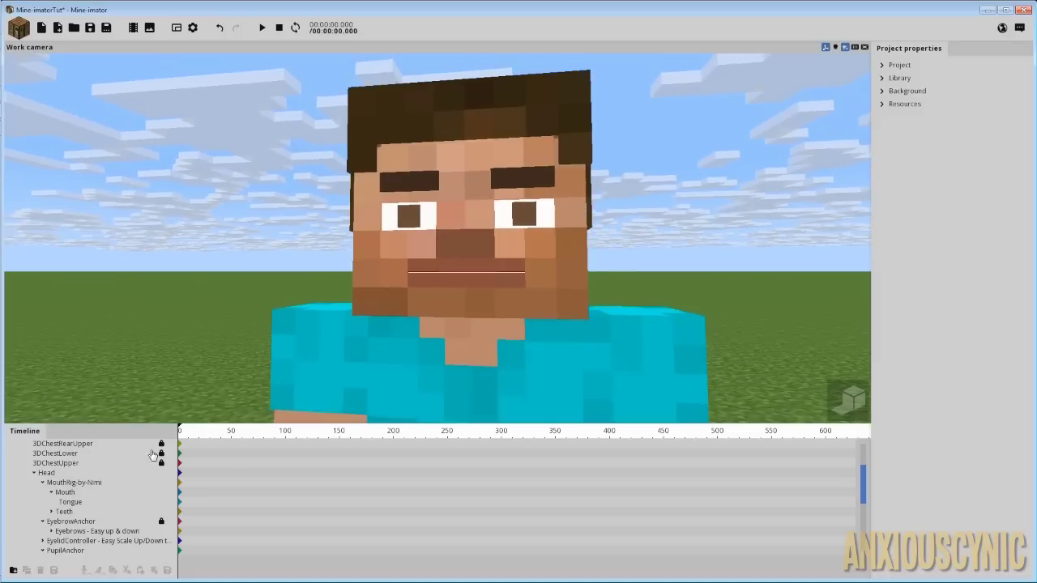
pyautogui.click(70, 482)
pyautogui.click(43, 482)
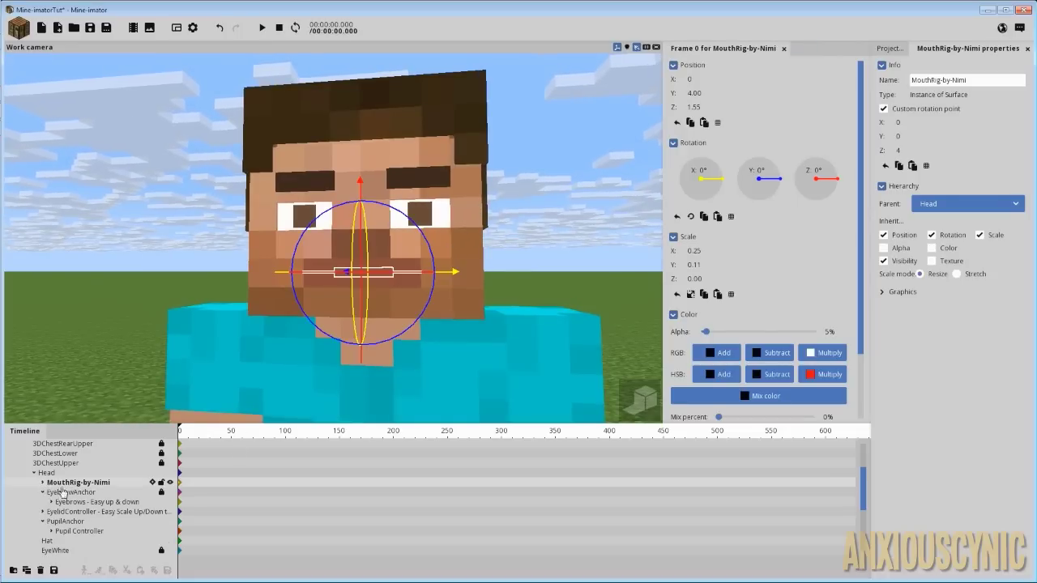
# Select the EyebrowAnchor folder and its Eyebrows - Easy up & down folder and examine the eyebrow controls on the face.
pyautogui.scroll(-2, 81, 491)
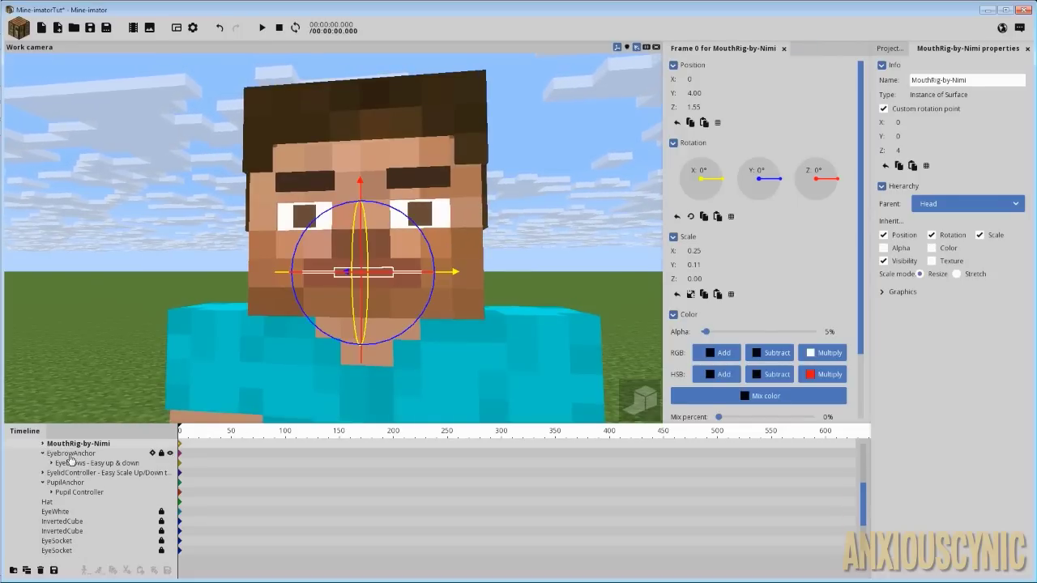
pyautogui.click(71, 455)
pyautogui.moveTo(532, 239)
pyautogui.mouseDown()
pyautogui.moveTo(547, 208)
pyautogui.moveTo(544, 230)
pyautogui.mouseUp()
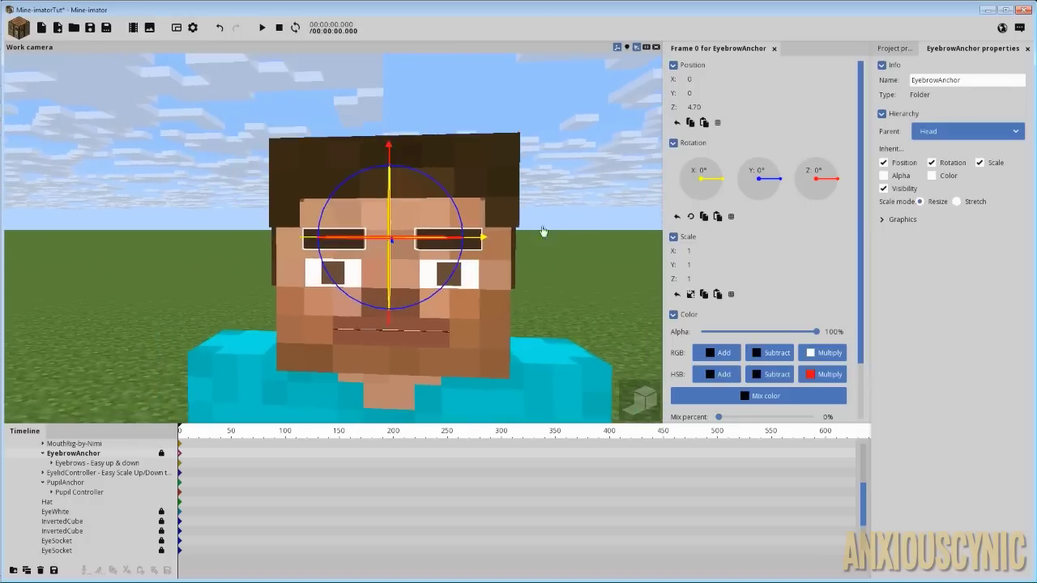
pyautogui.scroll(2, 529, 267)
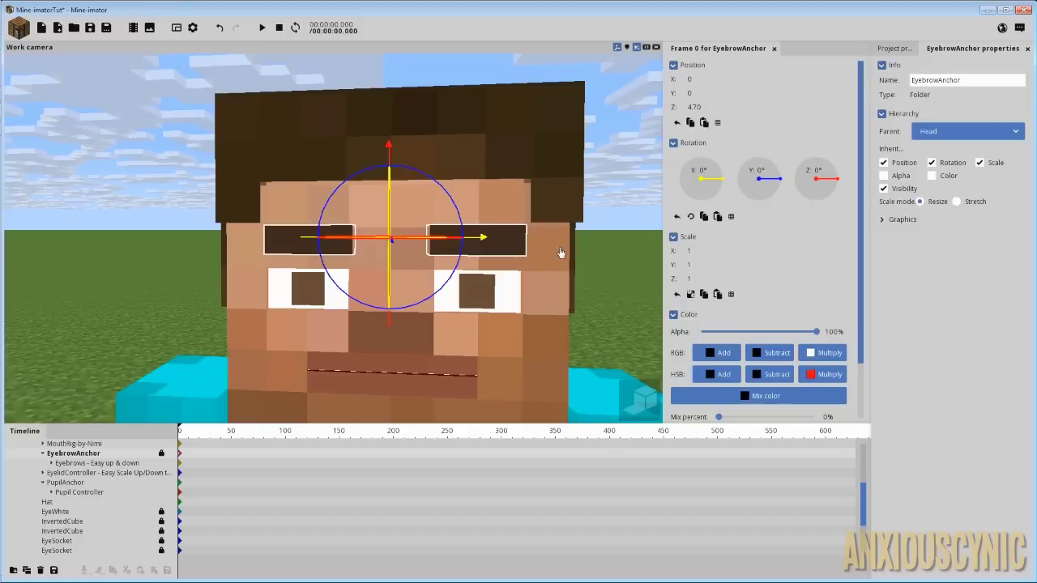
pyautogui.moveTo(506, 280); pyautogui.dragTo(531, 255, button='middle')
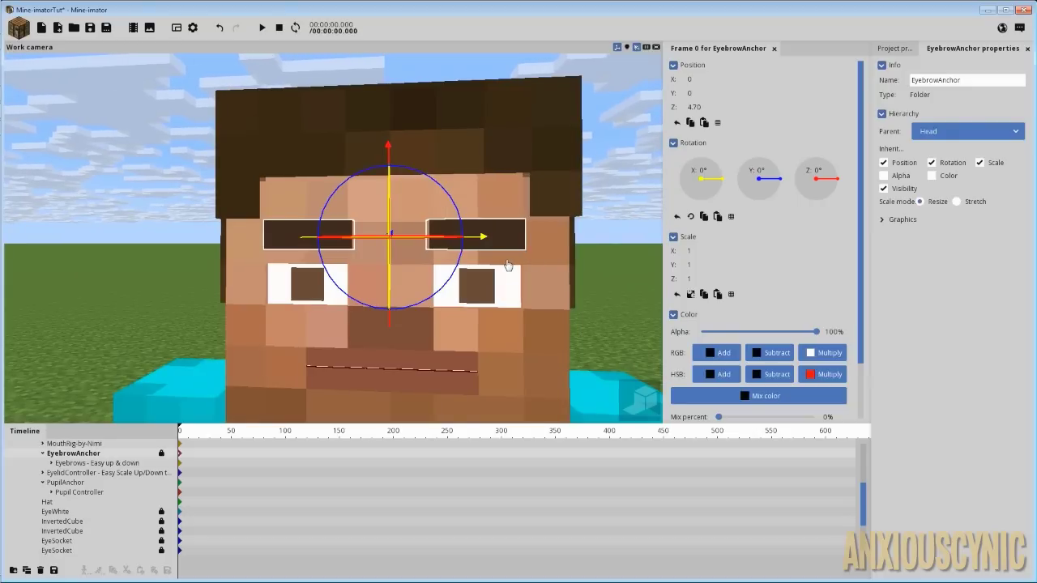
pyautogui.click(114, 464)
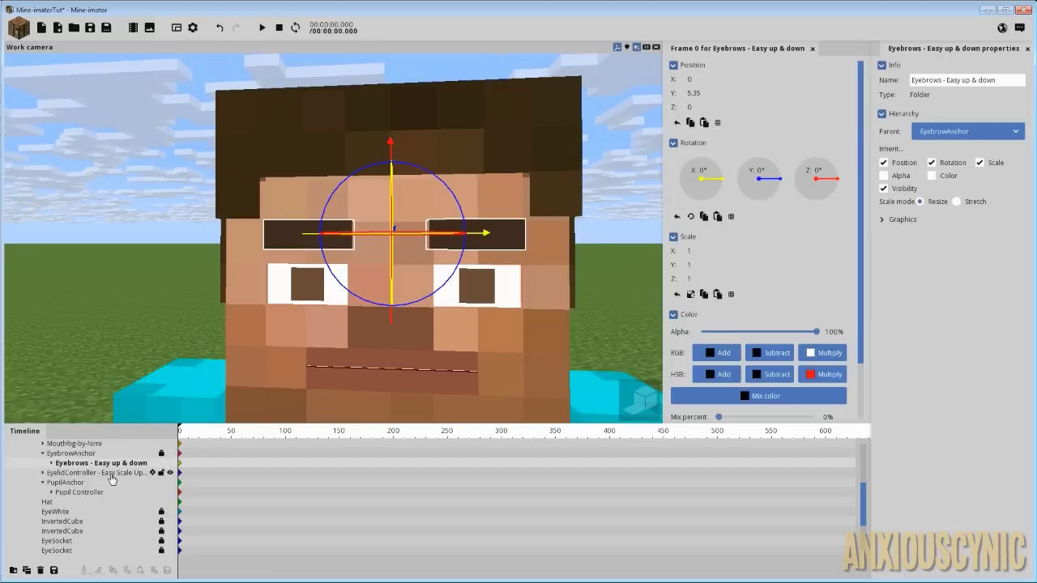
# Select the EyelidController folder and widen its properties area slightly to show more of the long folder name.
pyautogui.click(113, 473)
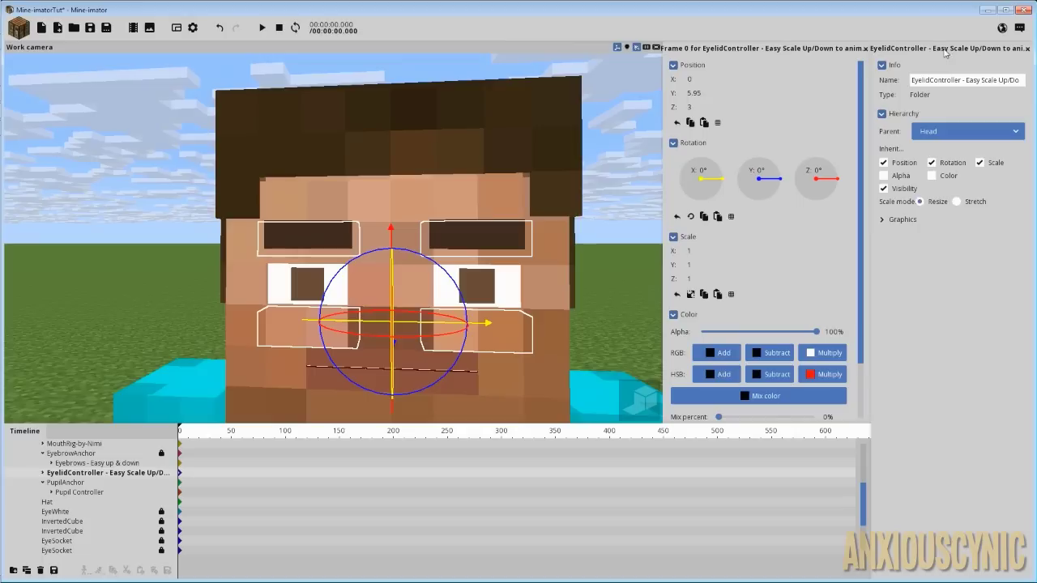
pyautogui.click(101, 463)
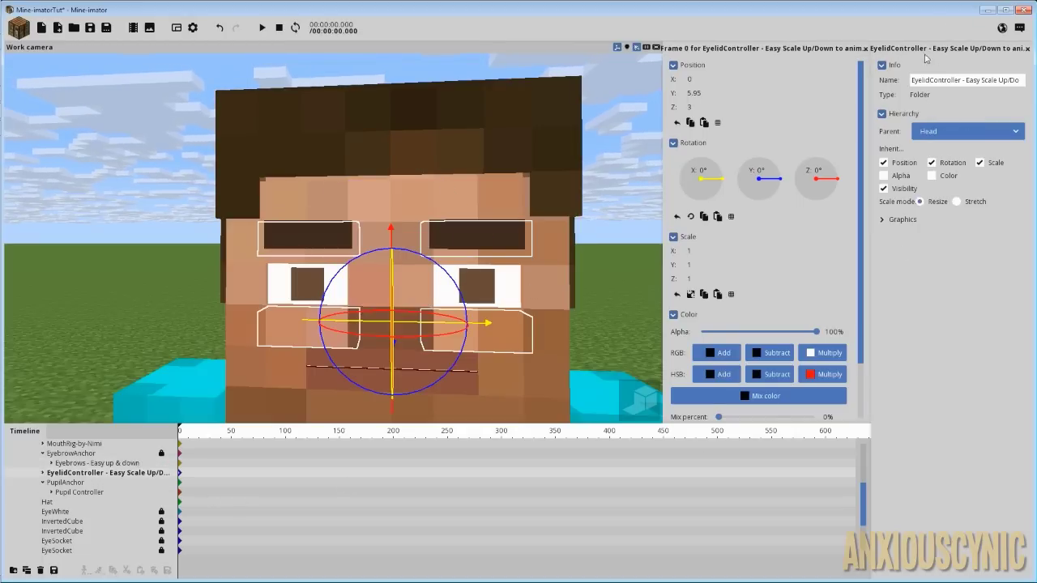
pyautogui.moveTo(870, 65); pyautogui.dragTo(637, 81)
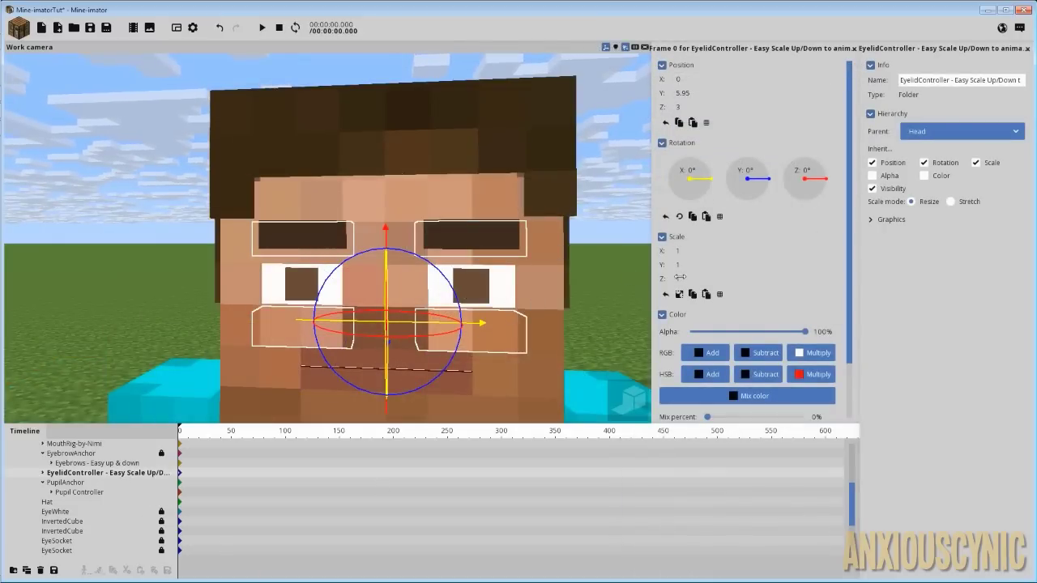
# Try scaling the EyelidController uniformly on all axes, unlink the axes again, and reset its scale to 1.
pyautogui.click(679, 294)
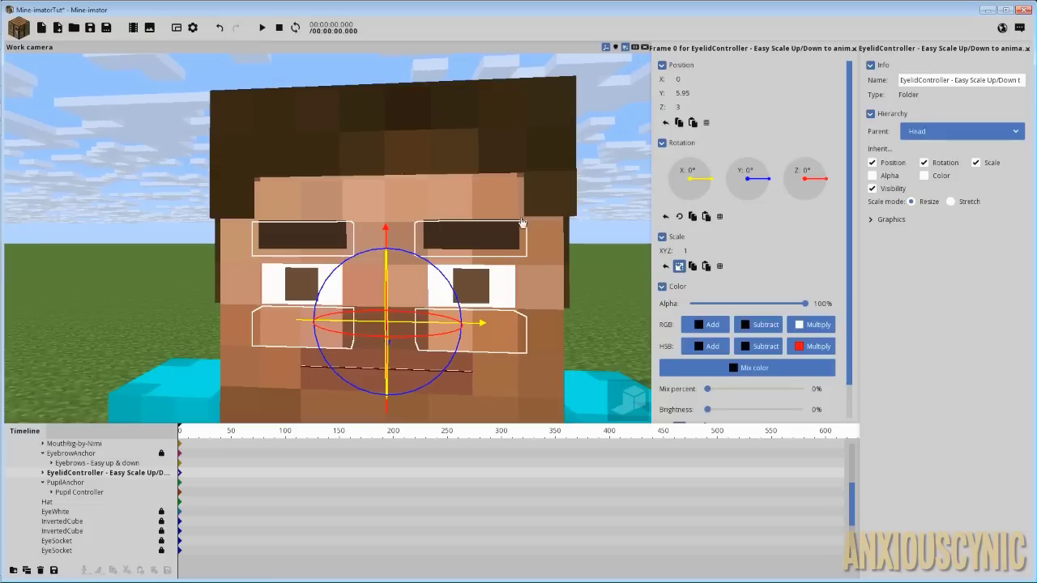
pyautogui.moveTo(524, 224); pyautogui.dragTo(538, 240, button='middle')
pyautogui.moveTo(538, 240); pyautogui.dragTo(518, 247)
pyautogui.moveTo(518, 248); pyautogui.dragTo(521, 264, button='right')
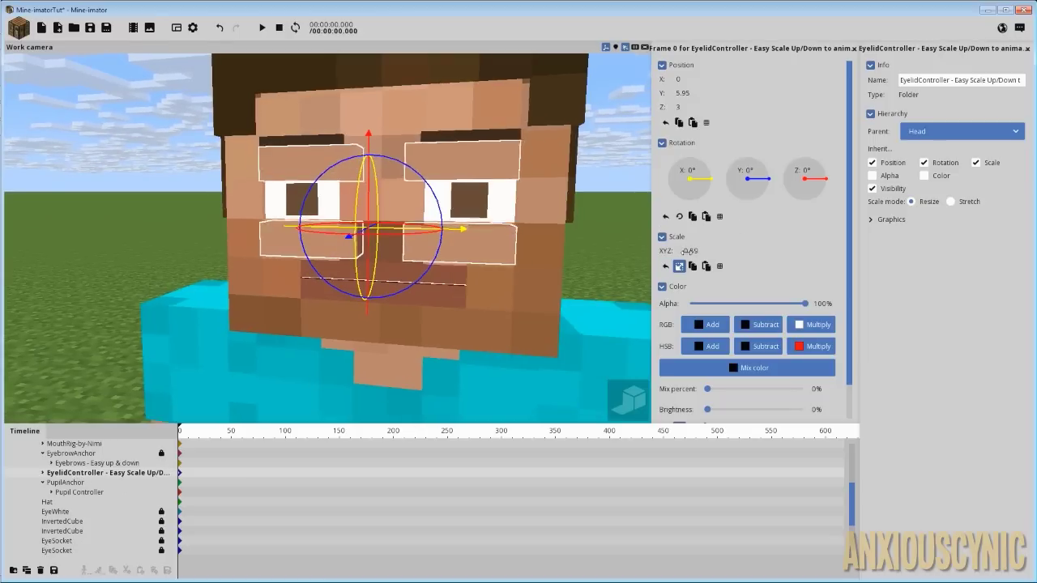
pyautogui.click(679, 267)
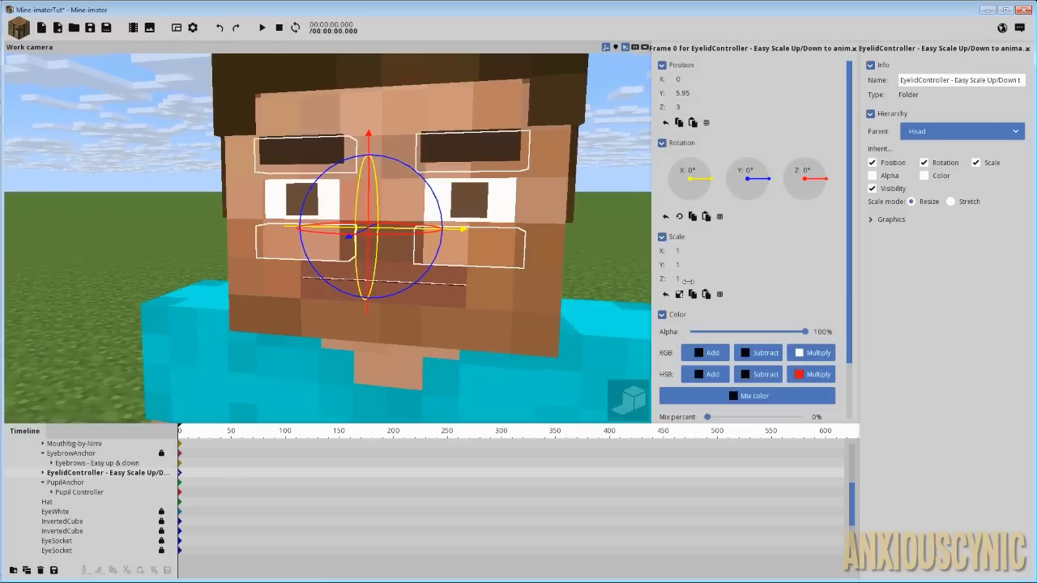
pyautogui.moveTo(687, 281)
pyautogui.mouseDown()
pyautogui.moveTo(679, 279)
pyautogui.moveTo(697, 281)
pyautogui.moveTo(669, 294)
pyautogui.moveTo(679, 293)
pyautogui.mouseUp()
pyautogui.click(668, 294)
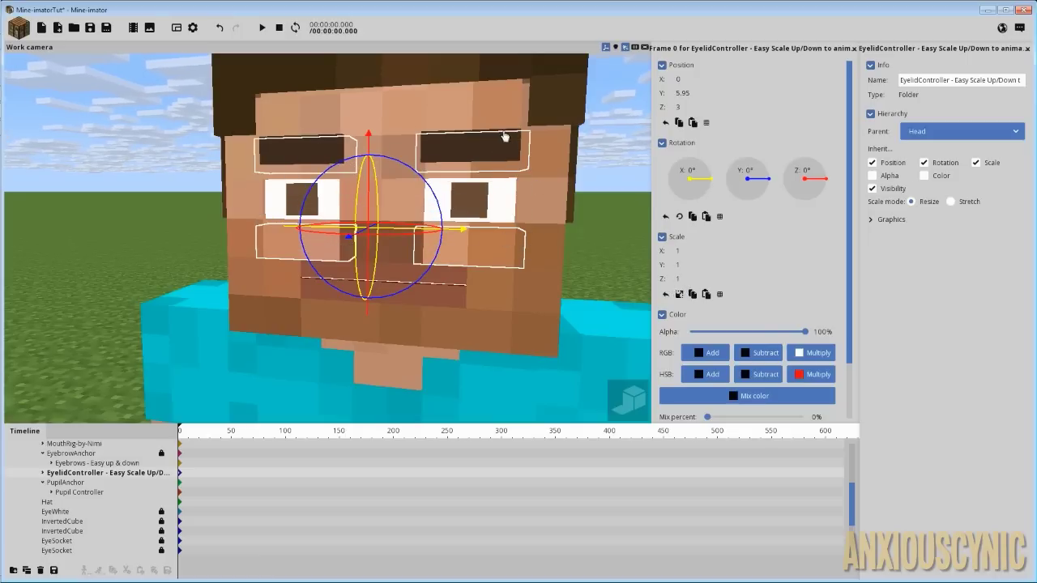
# Expand the EyelidController group and select each of the bottom and top eyelids to see which part of the face it controls.
pyautogui.click(43, 472)
pyautogui.click(88, 484)
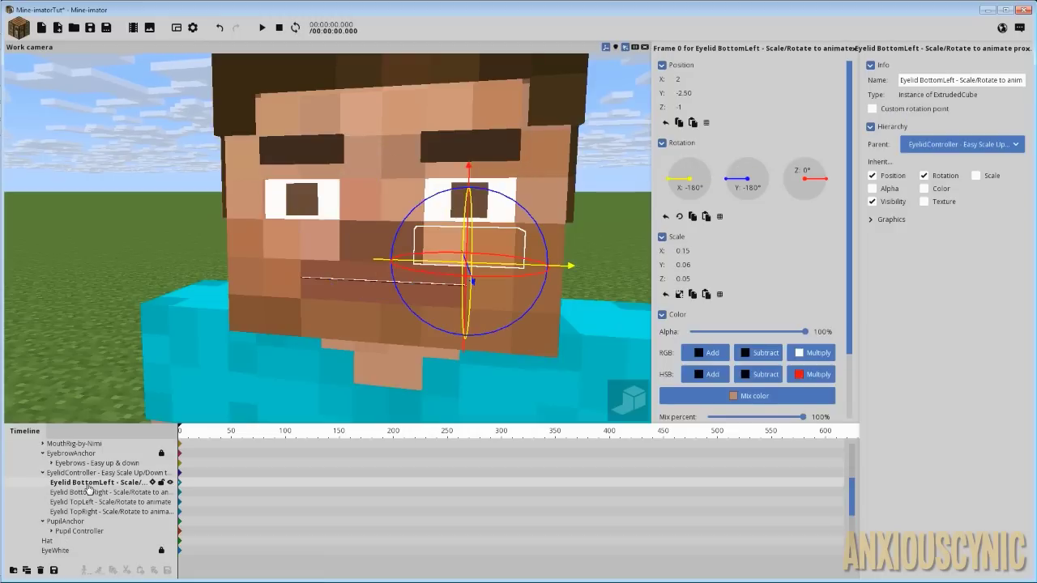
pyautogui.click(84, 493)
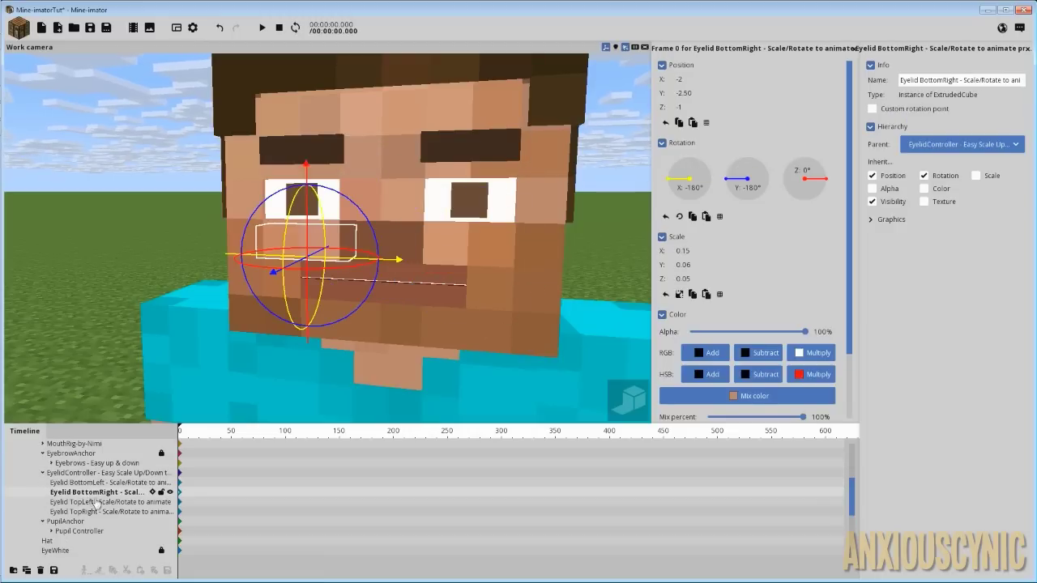
pyautogui.click(96, 502)
pyautogui.click(96, 511)
pyautogui.click(96, 484)
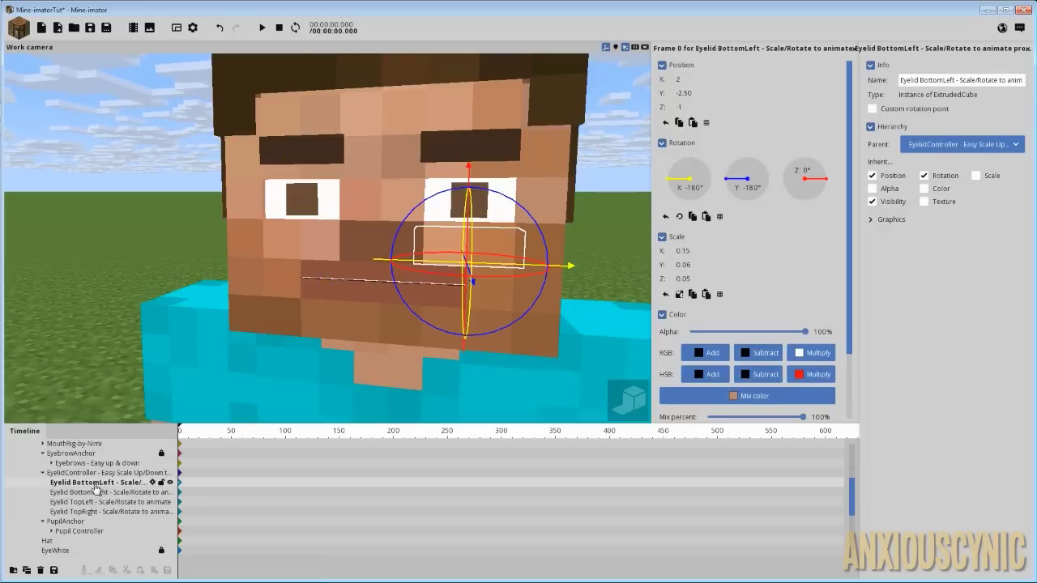
# Partly close both eyes with an EyelidController Z scale of 0.68 and tilt Eyelid TopLeft to a Y rotation of -7.81°.
pyautogui.click(57, 473)
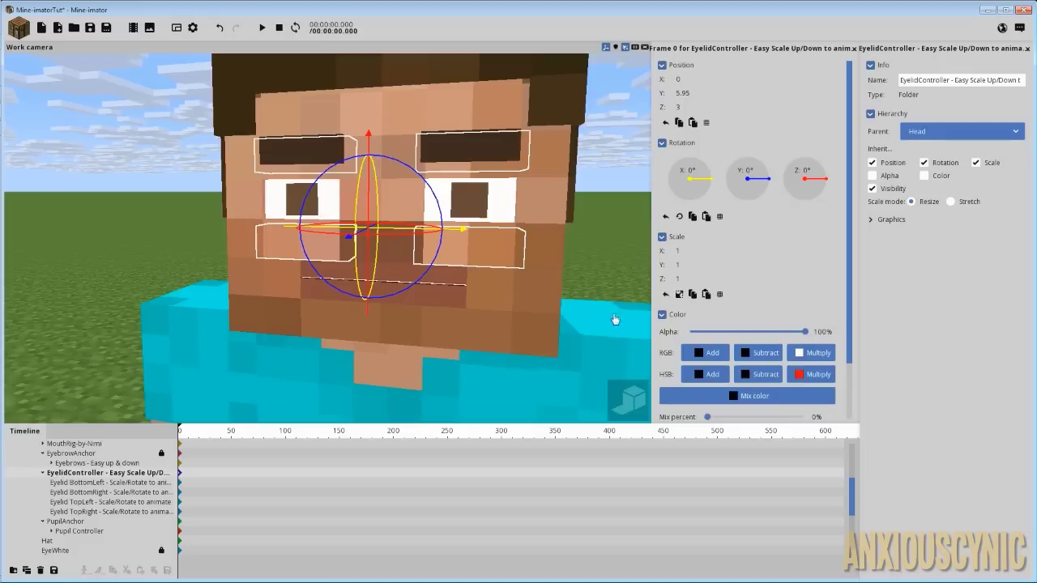
pyautogui.moveTo(677, 278); pyautogui.dragTo(653, 278)
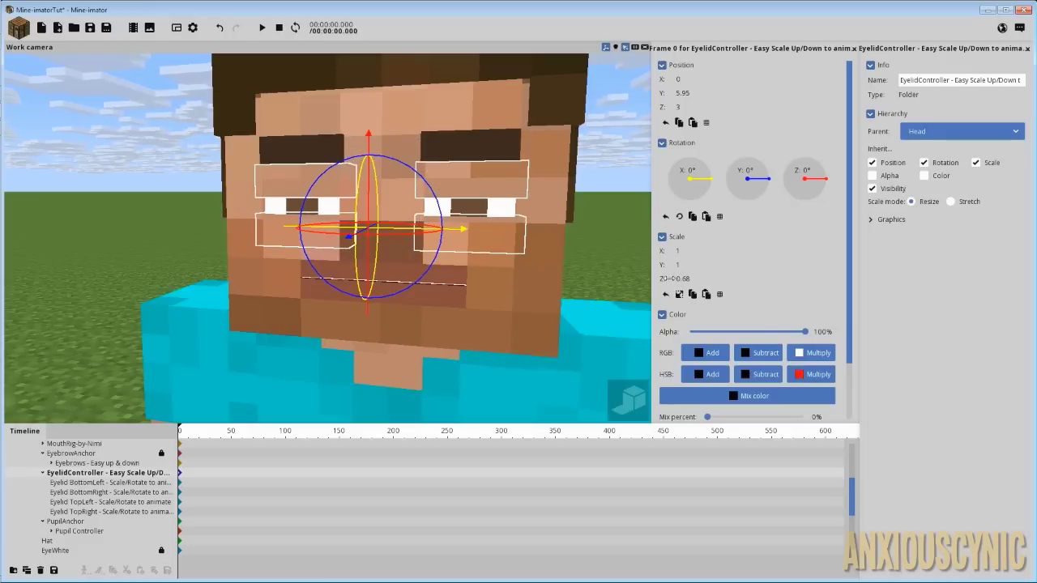
pyautogui.click(104, 502)
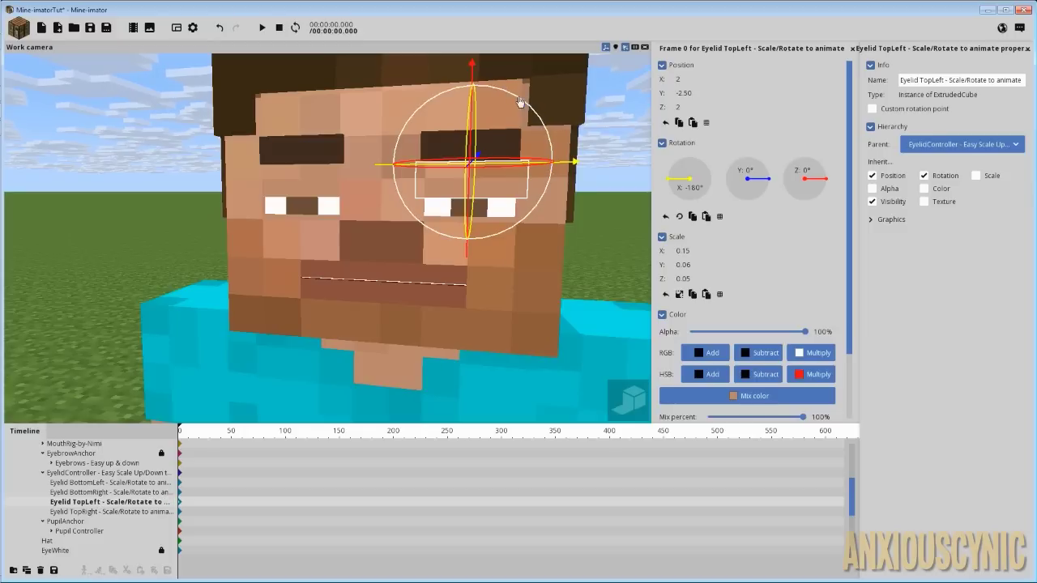
pyautogui.moveTo(520, 102)
pyautogui.mouseDown()
pyautogui.moveTo(526, 119)
pyautogui.moveTo(513, 97)
pyautogui.mouseUp()
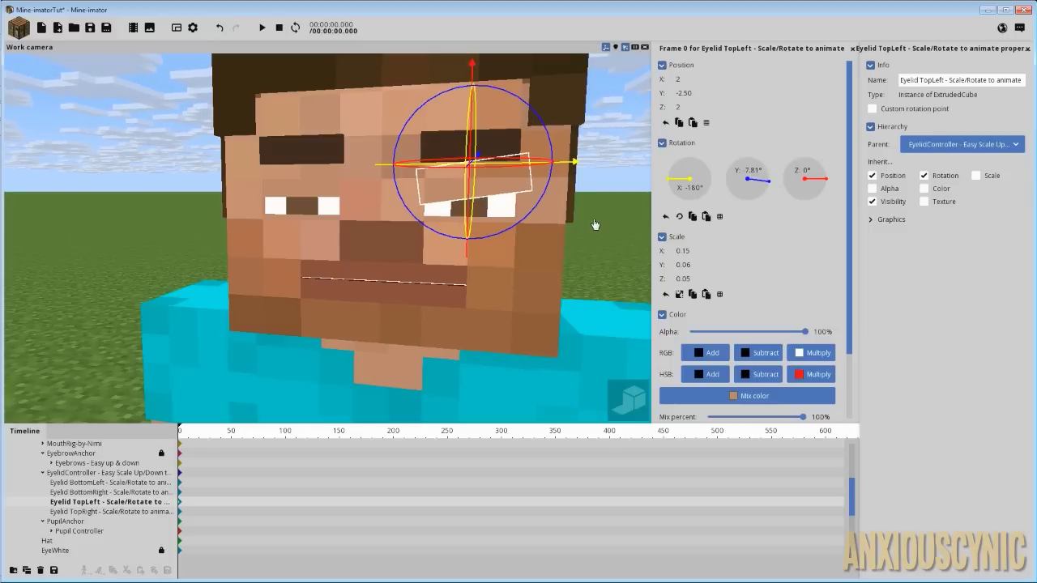
# Undo the tilt of Eyelid TopLeft and the Z scaling of the EyelidController.
pyautogui.hotkey('ctrl', 'z')
pyautogui.hotkey('ctrl', 'z')
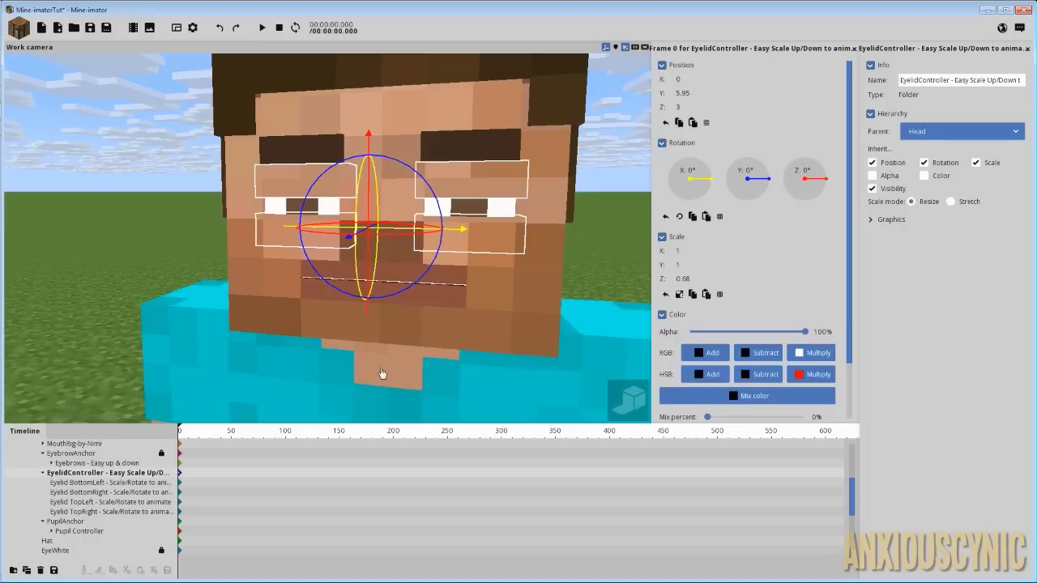
pyautogui.hotkey('ctrl', 'z')
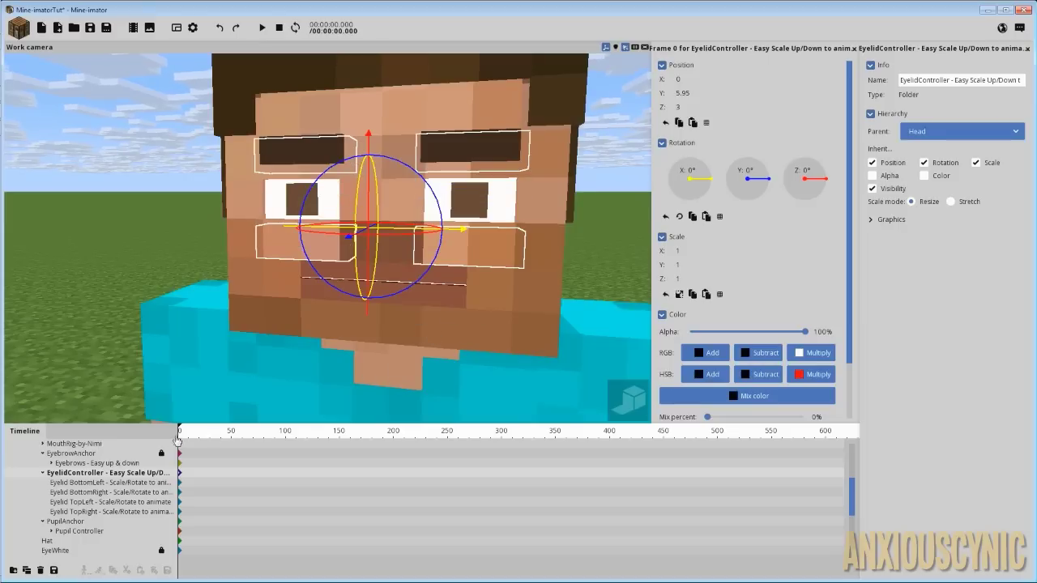
# Try raising Eyelid BottomLeft with a Z scale of 0.08 and undo the change.
pyautogui.click(122, 484)
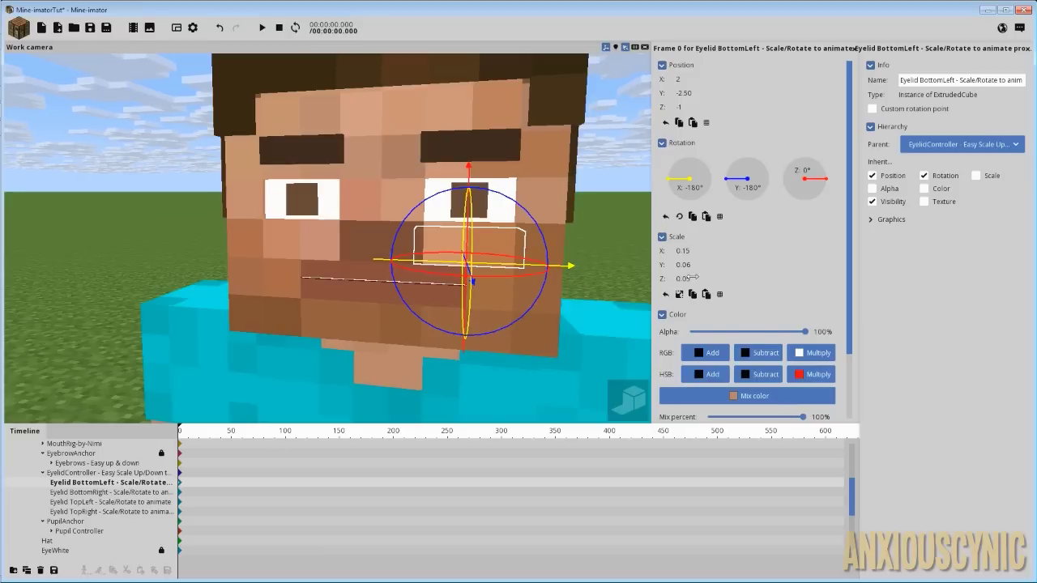
pyautogui.moveTo(692, 279); pyautogui.dragTo(708, 279)
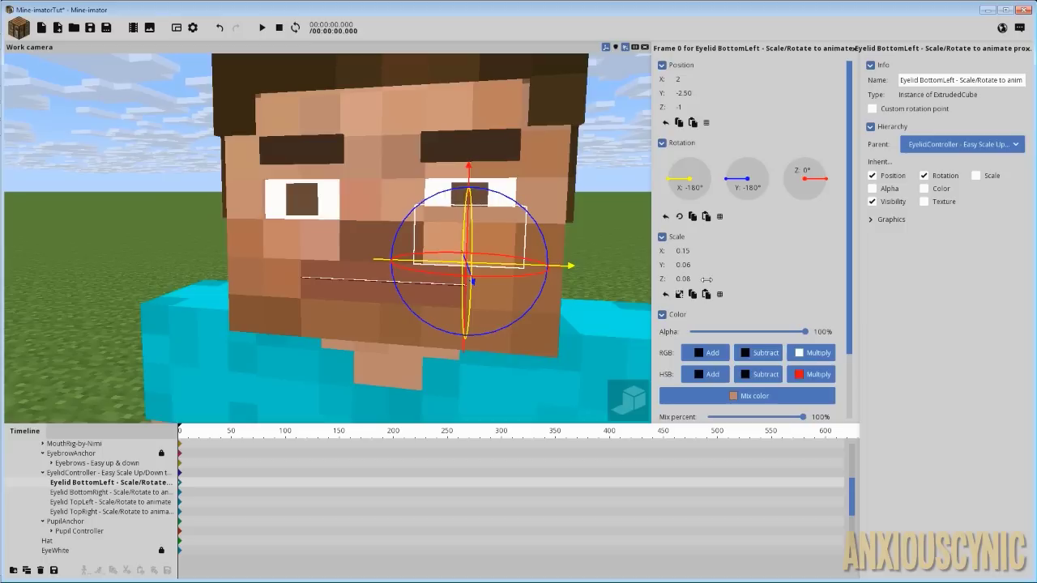
pyautogui.hotkey('ctrl', 'z')
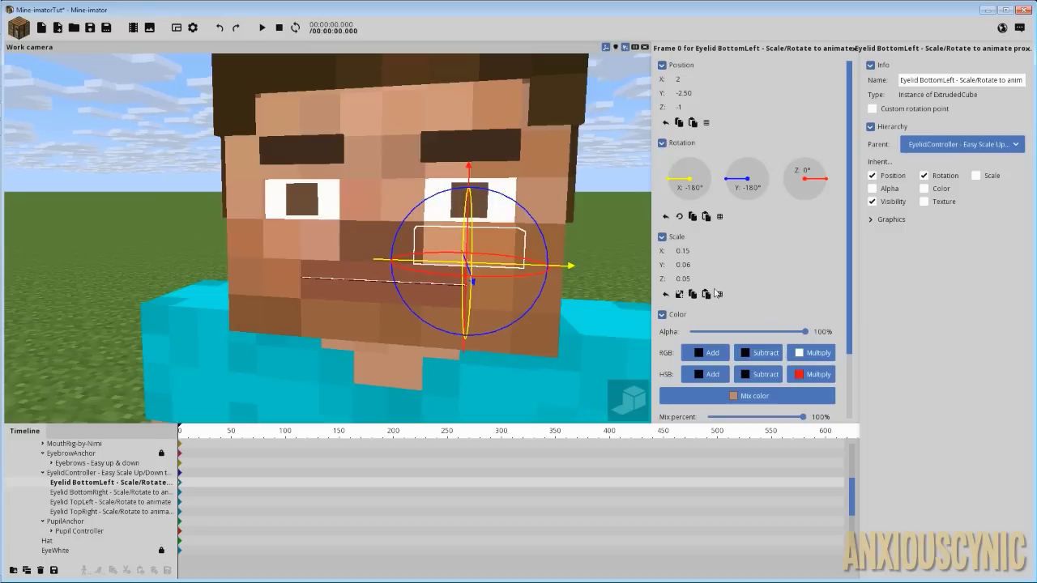
# Reset the Z scale of Eyelid BottomLeft to the default of 1 and undo that reset.
pyautogui.click(690, 279)
pyautogui.click(678, 294)
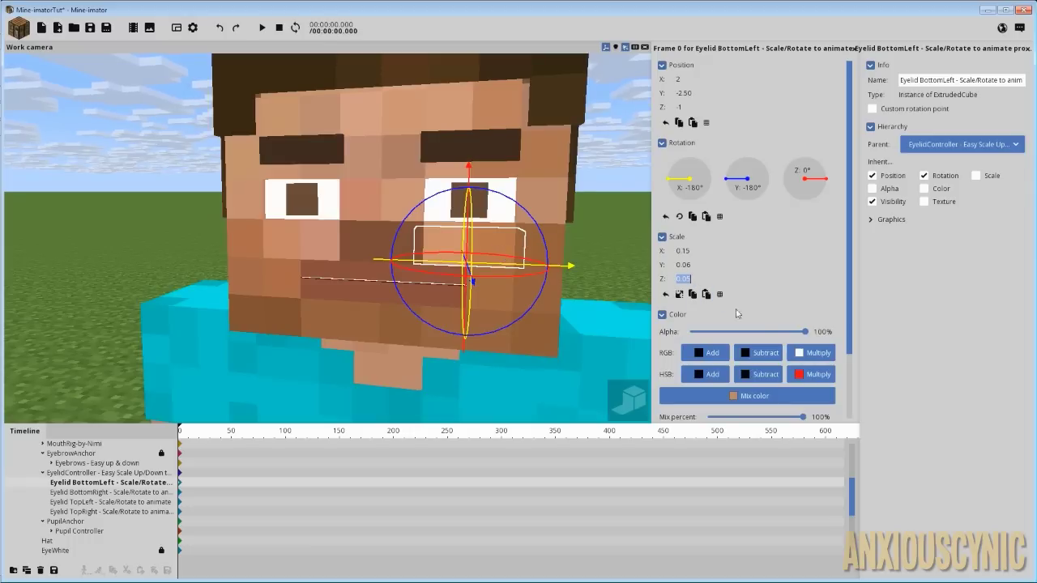
pyautogui.click(858, 269)
pyautogui.rightClick(691, 281)
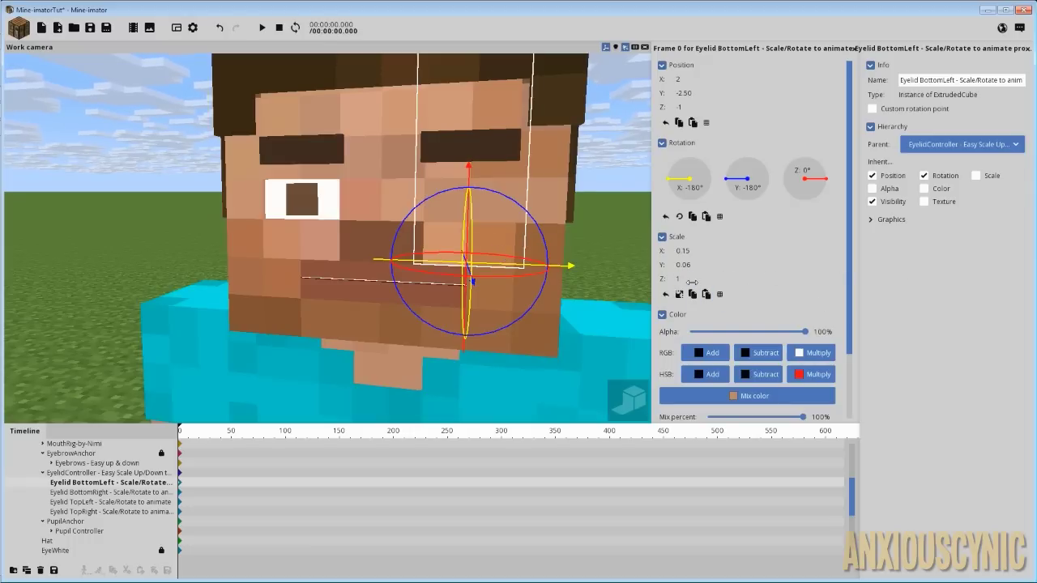
pyautogui.moveTo(561, 184); pyautogui.dragTo(590, 353, button='right')
pyautogui.hotkey('ctrl', 'z')
# Collapse the EyelidController group and select the Eyebrows - Easy up & down folder, viewing the face from the front.
pyautogui.moveTo(502, 211); pyautogui.dragTo(526, 349, button='right')
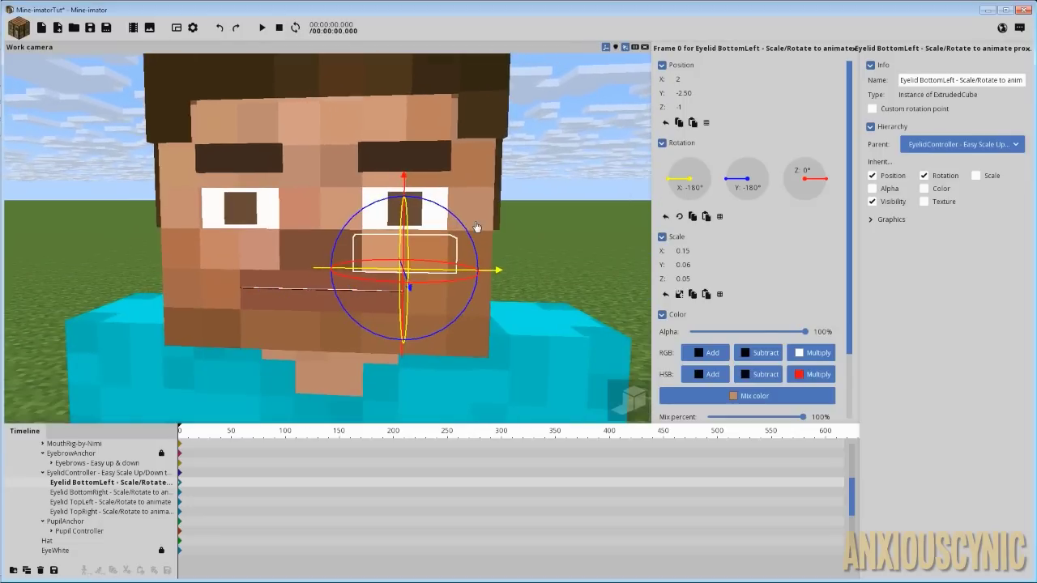
pyautogui.click(43, 472)
pyautogui.click(65, 465)
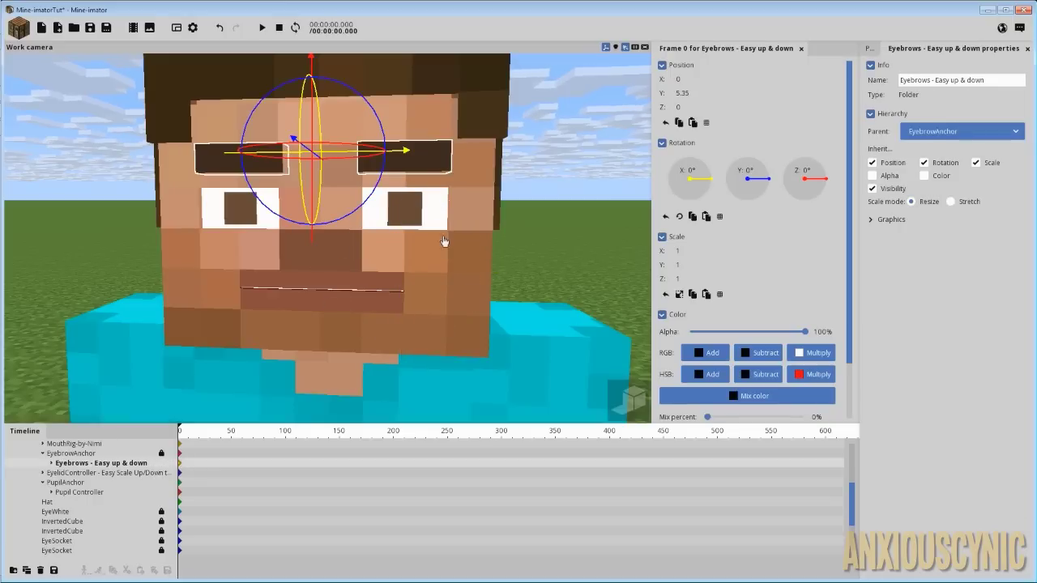
pyautogui.moveTo(440, 238); pyautogui.dragTo(421, 220, button='right')
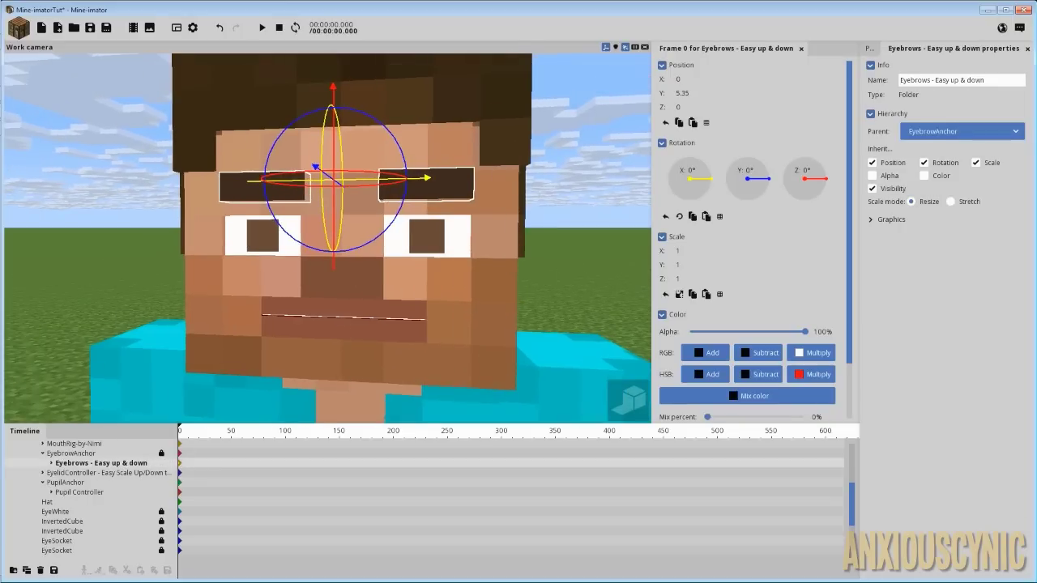
pyautogui.moveTo(329, 266); pyautogui.dragTo(351, 259, button='right')
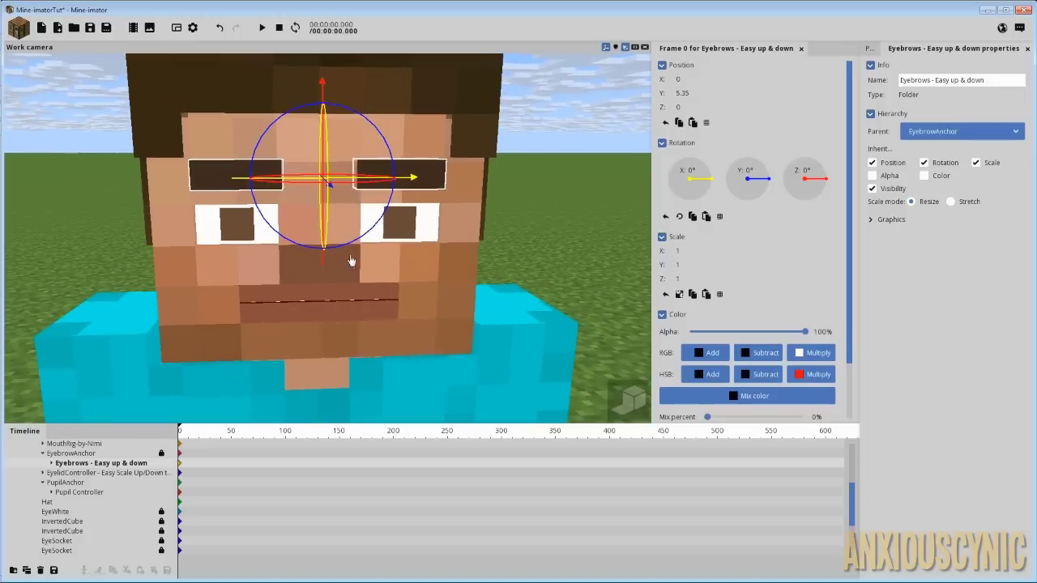
# Try lowering the eyebrows to a Z position of -0.06, undo it, raise them to 0.68 and reset the Z position to 0.
pyautogui.moveTo(324, 262)
pyautogui.mouseDown()
pyautogui.moveTo(324, 301)
pyautogui.moveTo(321, 223)
pyautogui.moveTo(325, 265)
pyautogui.mouseUp()
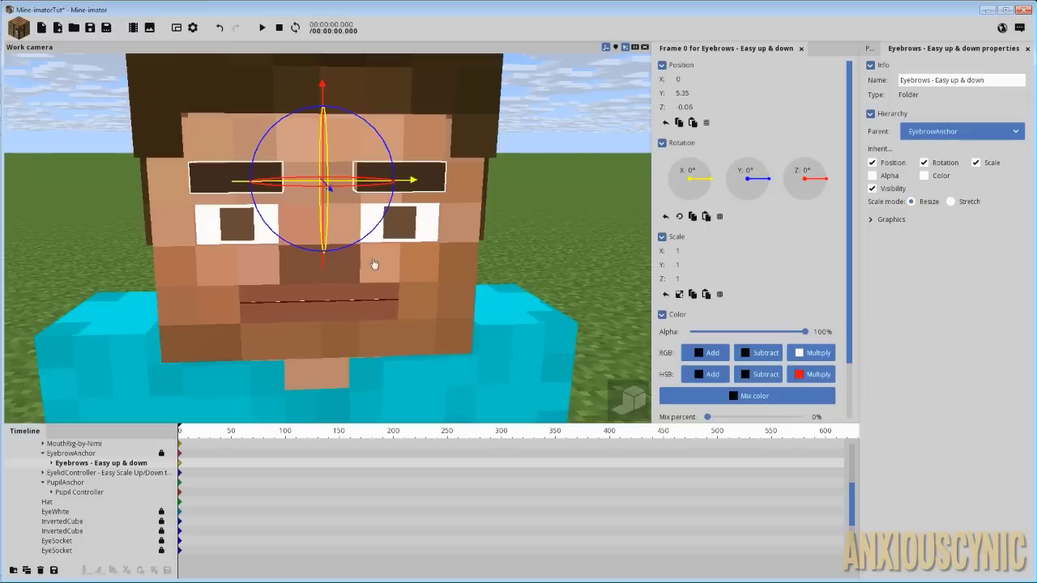
pyautogui.hotkey('ctrl', 'z')
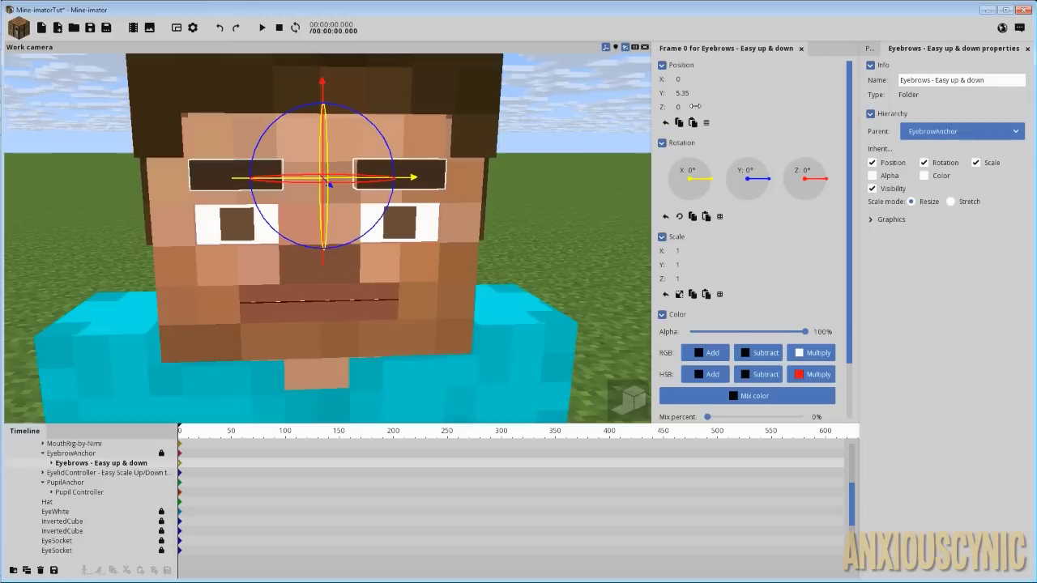
pyautogui.moveTo(320, 262); pyautogui.dragTo(318, 238)
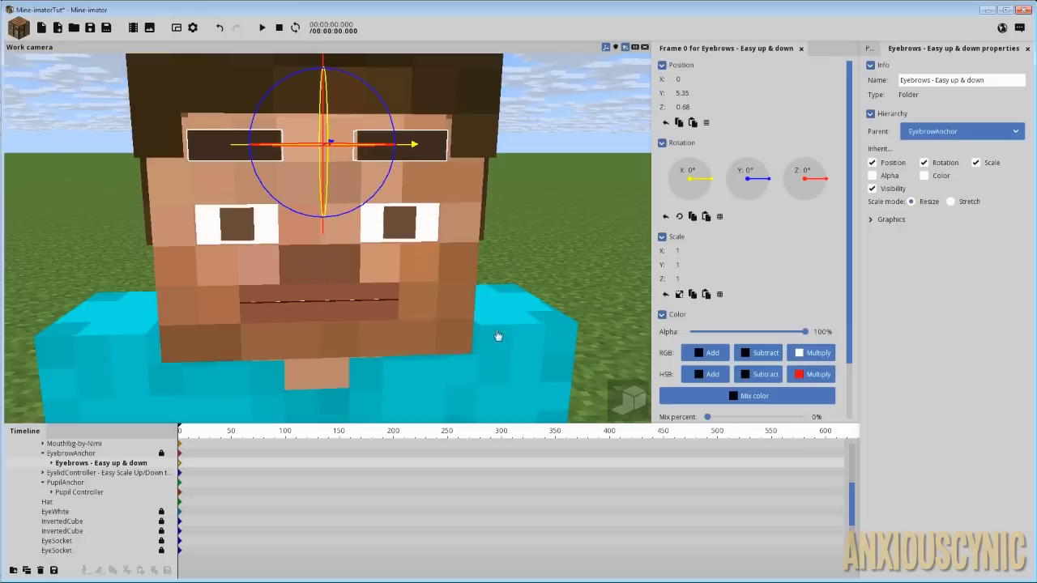
pyautogui.rightClick(695, 106)
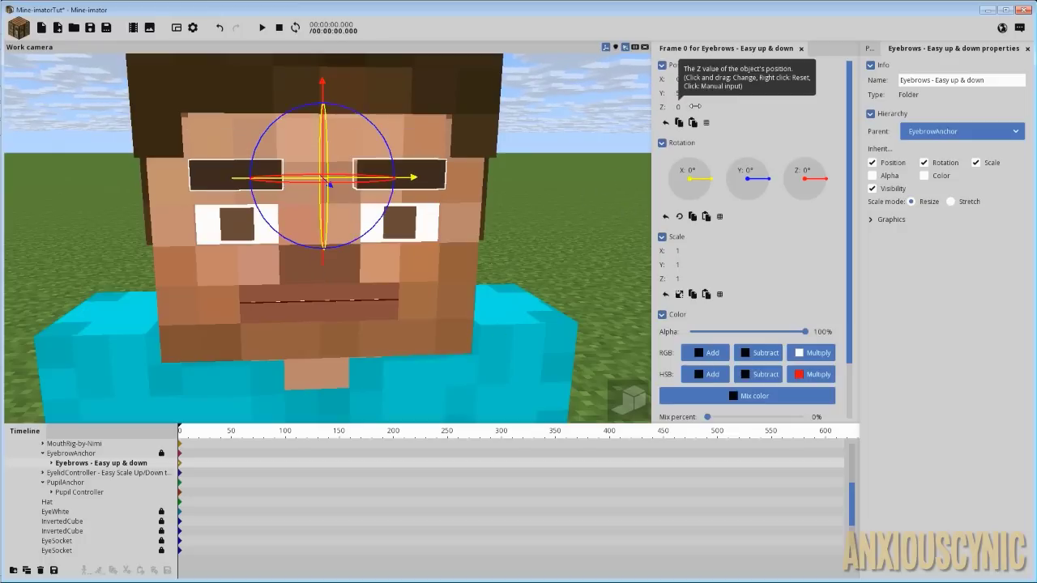
pyautogui.moveTo(526, 212); pyautogui.dragTo(470, 196)
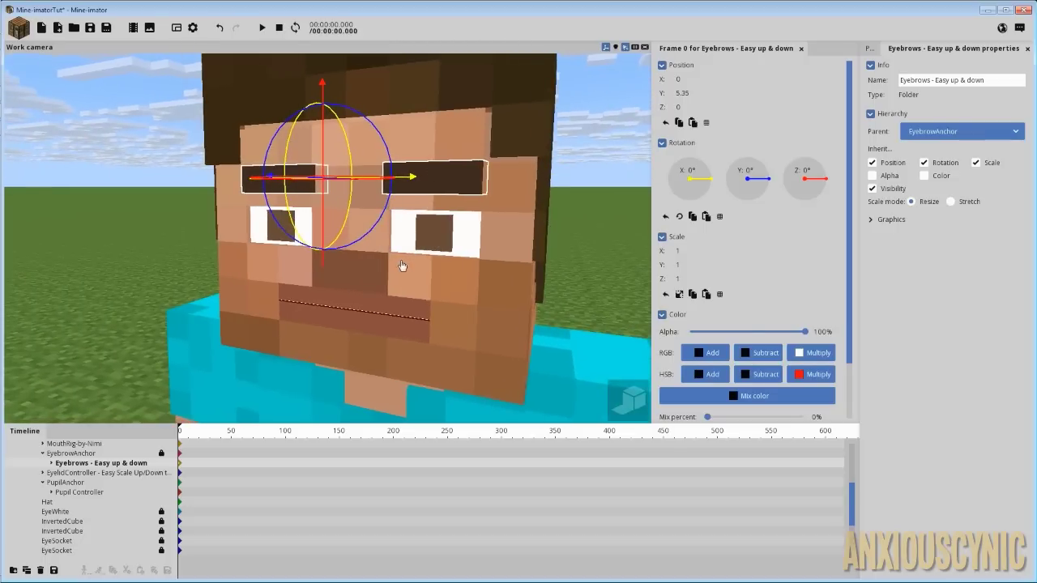
# Expand the Eyebrows - Easy up & down folder and select EyebrowRight inside it, inspecting the eyebrow.
pyautogui.moveTo(401, 269); pyautogui.dragTo(445, 257)
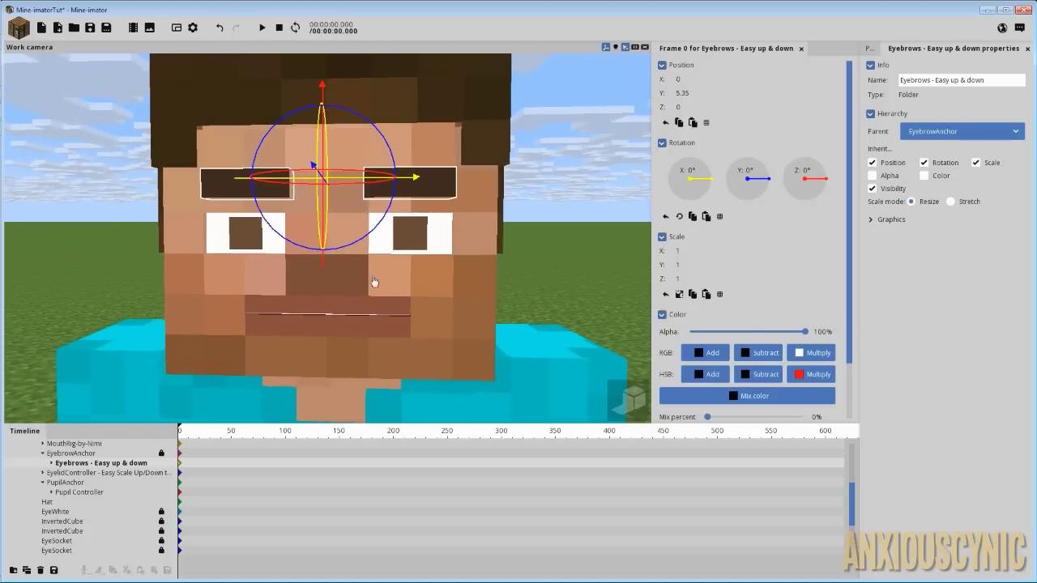
pyautogui.click(51, 463)
pyautogui.click(94, 473)
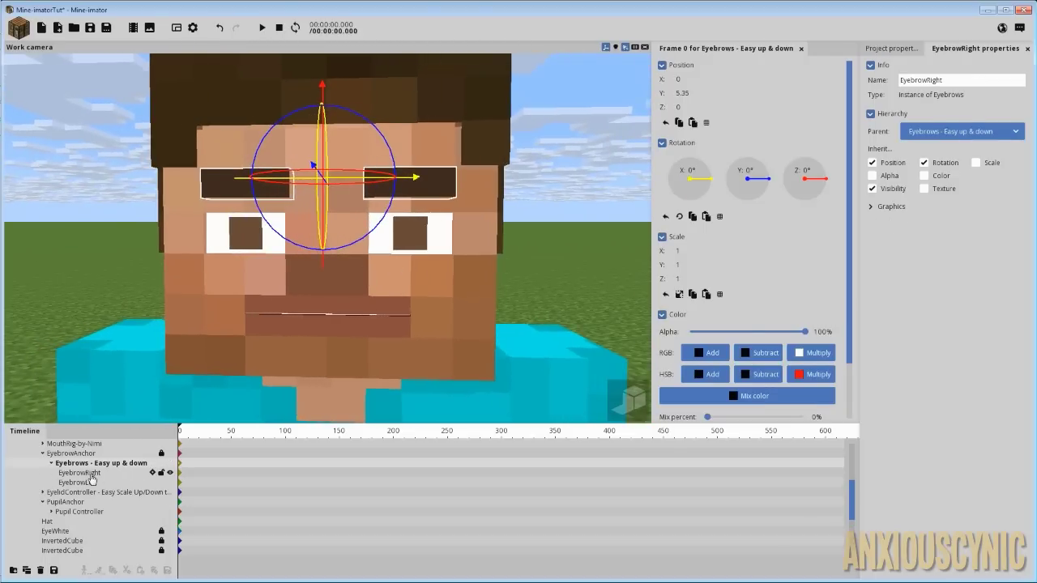
pyautogui.moveTo(258, 187); pyautogui.dragTo(250, 130)
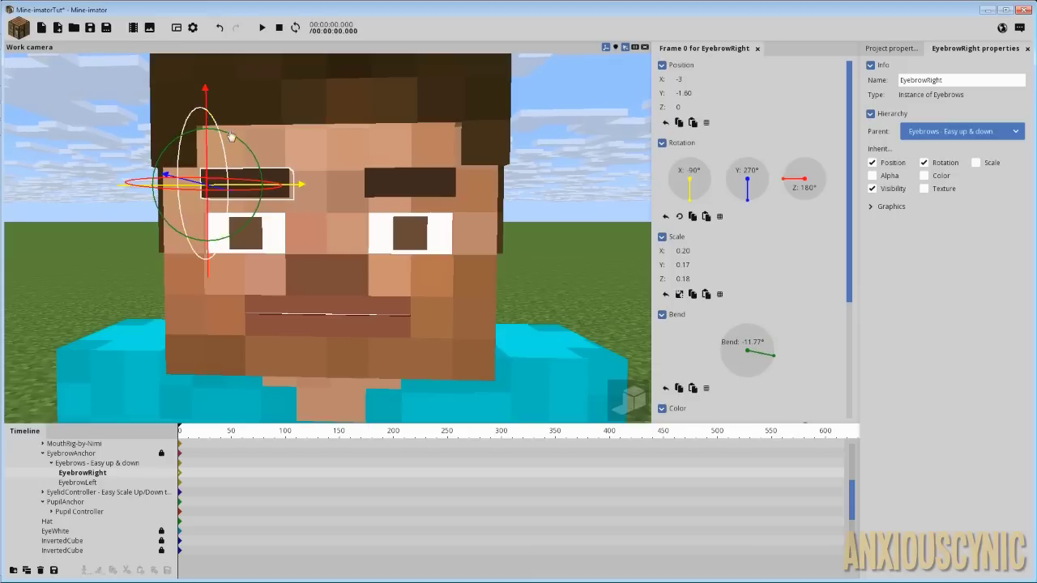
pyautogui.moveTo(230, 136); pyautogui.dragTo(260, 138, button='right')
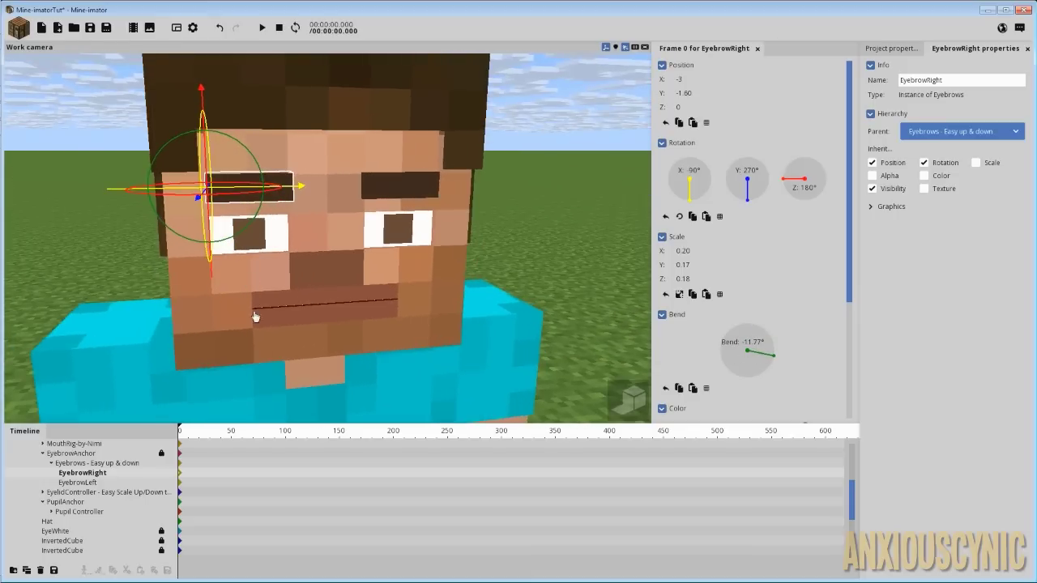
pyautogui.moveTo(328, 223); pyautogui.dragTo(413, 220)
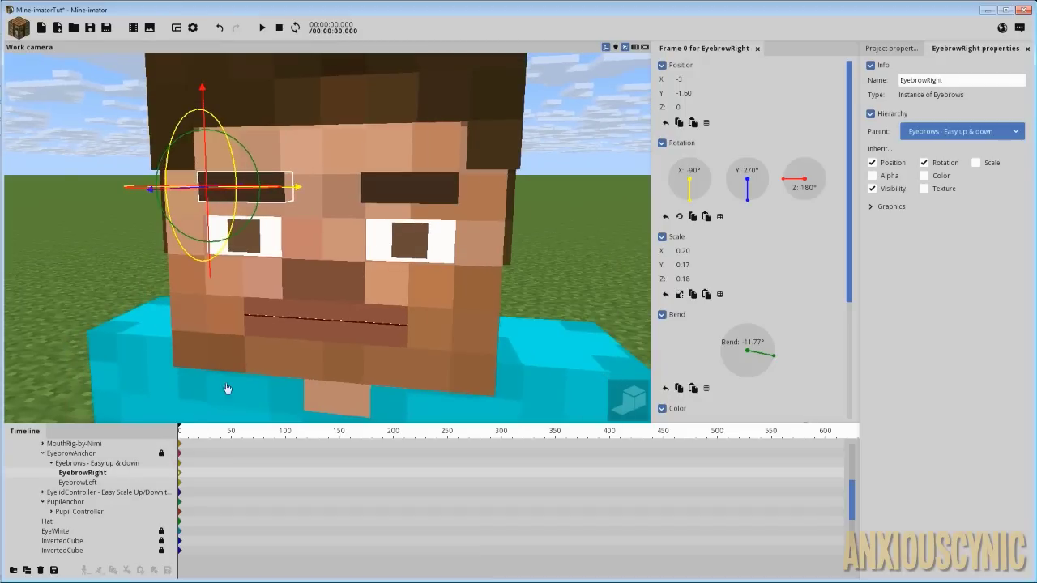
pyautogui.moveTo(302, 250)
pyautogui.mouseDown()
pyautogui.moveTo(247, 268)
pyautogui.moveTo(166, 271)
pyautogui.moveTo(304, 252)
pyautogui.mouseUp()
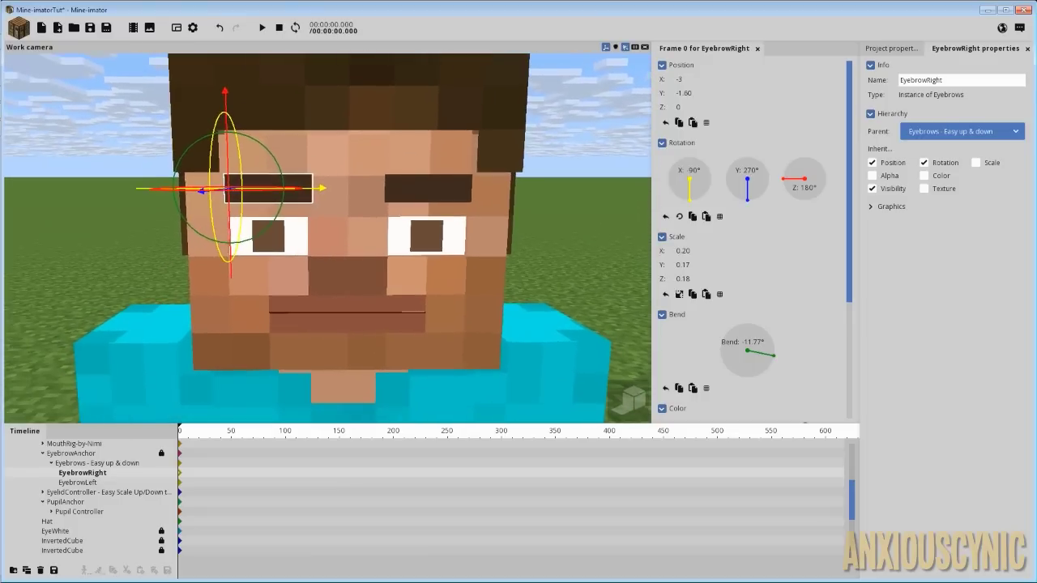
# Try rotating the Eyebrows - Easy up & down folder and undo the rotation.
pyautogui.click(89, 464)
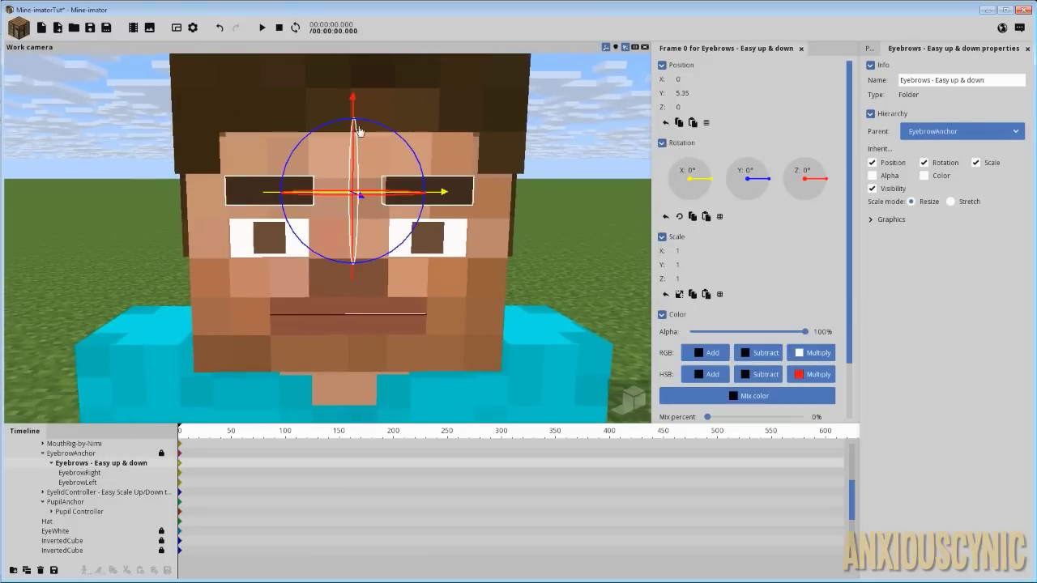
pyautogui.moveTo(372, 125); pyautogui.dragTo(363, 127)
pyautogui.hotkey('ctrl', 'z')
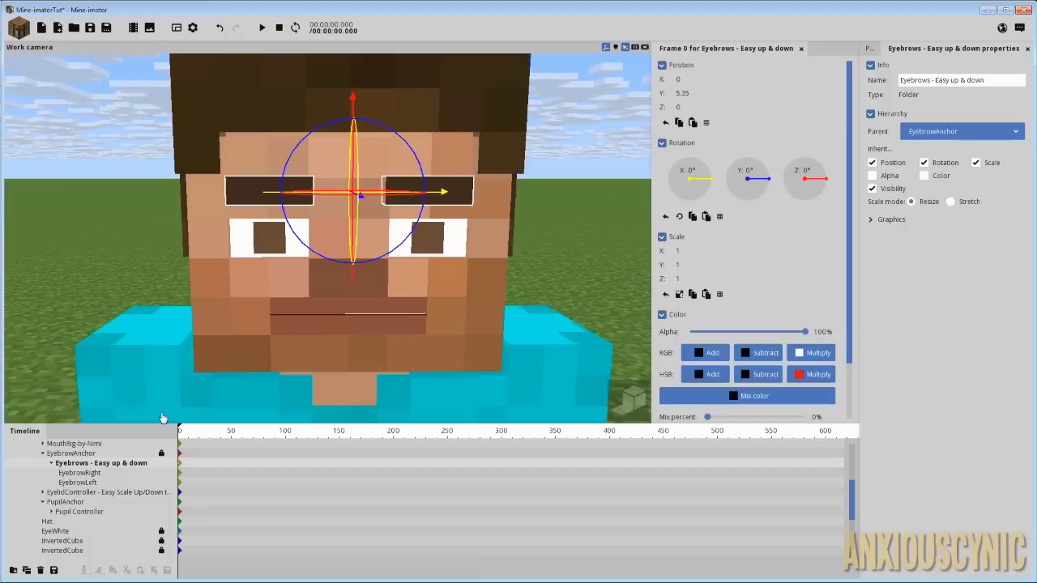
# Try placing EyebrowRight in a new folder and rotating that folder, and undo the changes.
pyautogui.click(87, 473)
pyautogui.moveTo(324, 243); pyautogui.dragTo(384, 197, button='middle')
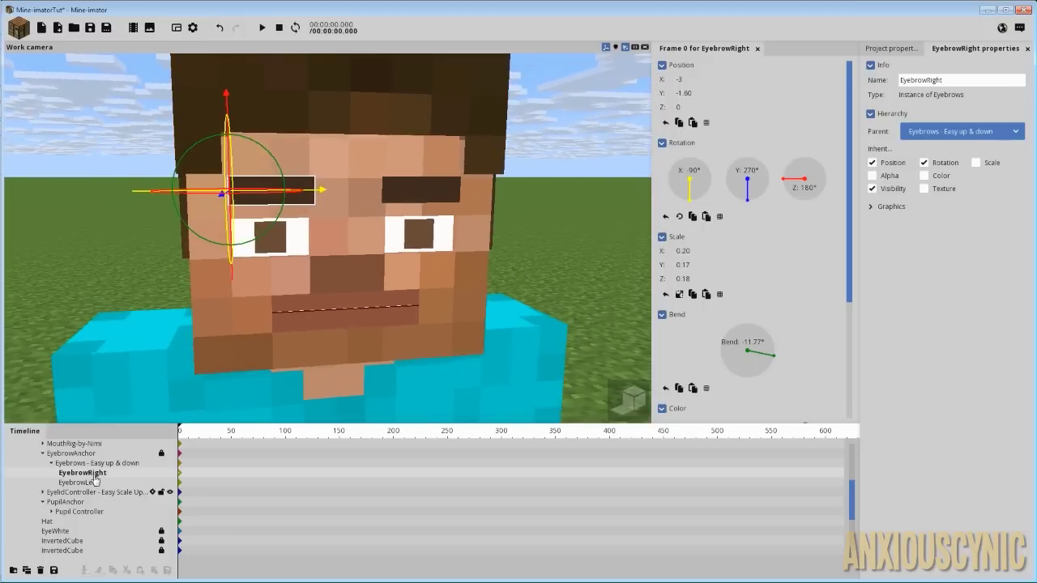
pyautogui.click(13, 570)
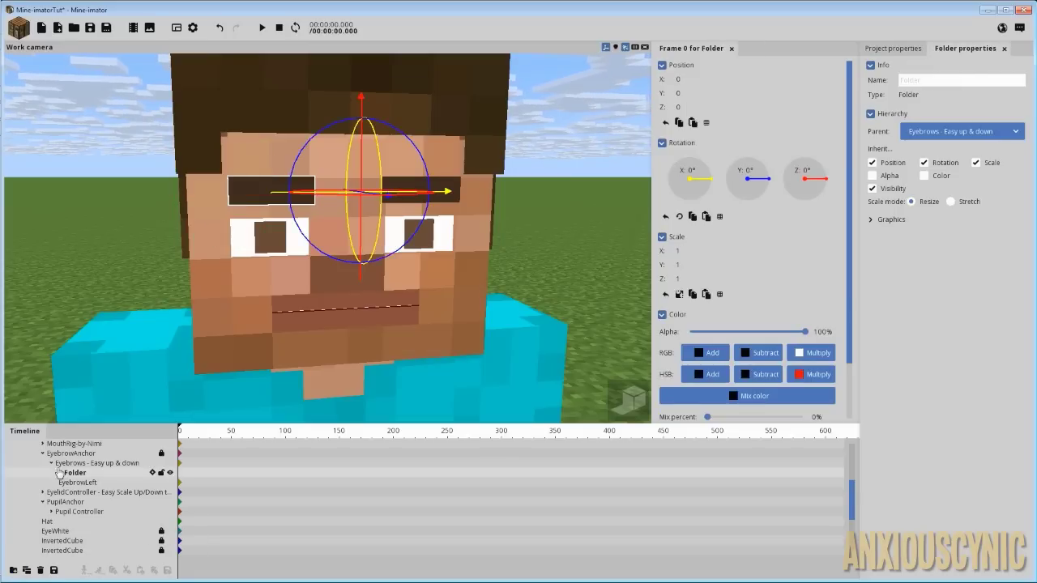
pyautogui.moveTo(388, 136)
pyautogui.mouseDown()
pyautogui.moveTo(377, 123)
pyautogui.moveTo(412, 174)
pyautogui.moveTo(405, 153)
pyautogui.moveTo(369, 130)
pyautogui.mouseUp()
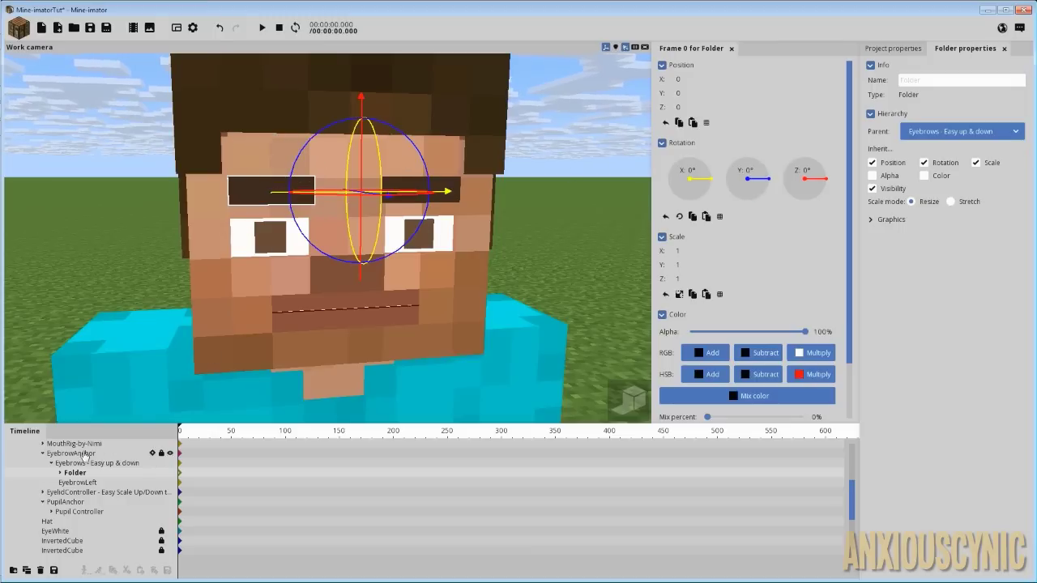
pyautogui.hotkey('ctrl', 'z')
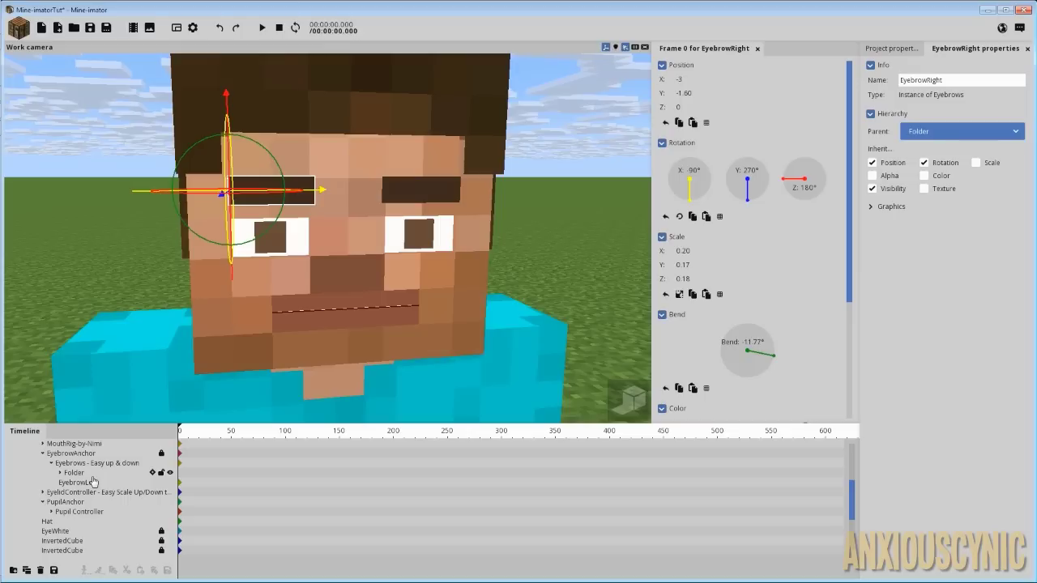
pyautogui.hotkey('ctrl', 'z')
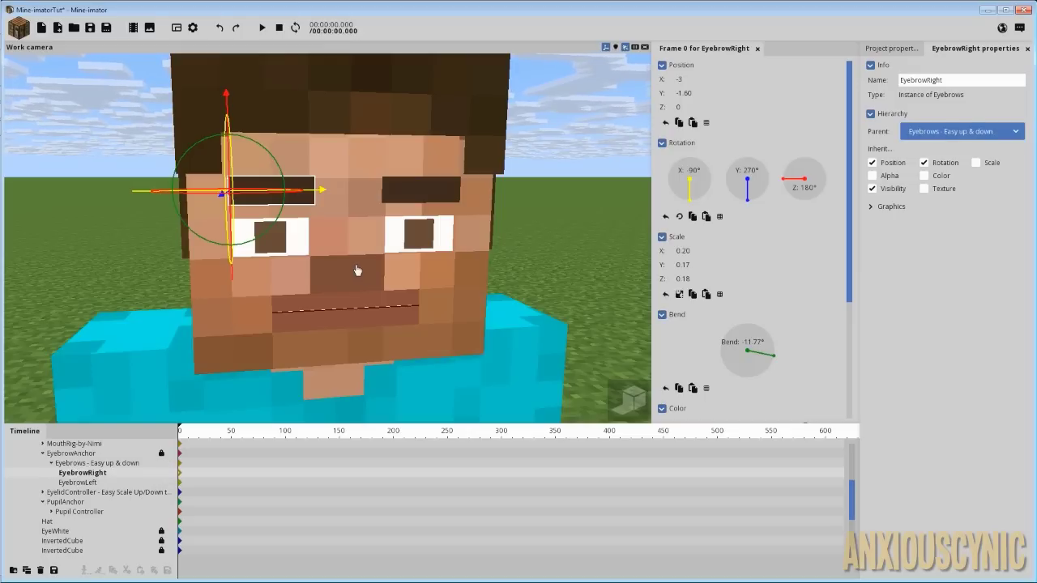
# Try bending EyebrowRight to 59.99° and reset its bend to 0°.
pyautogui.moveTo(277, 163); pyautogui.dragTo(233, 146)
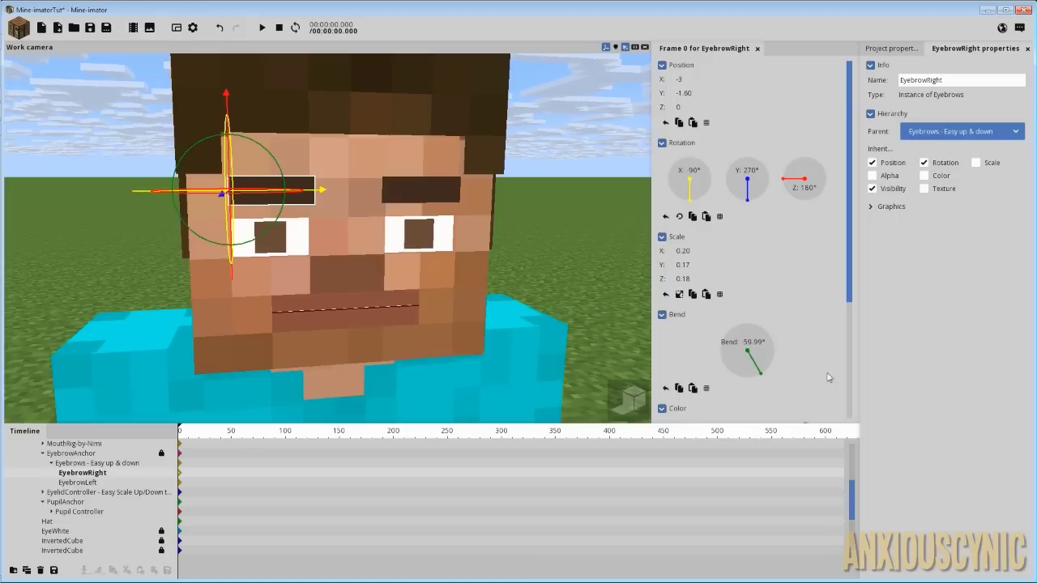
pyautogui.rightClick(738, 361)
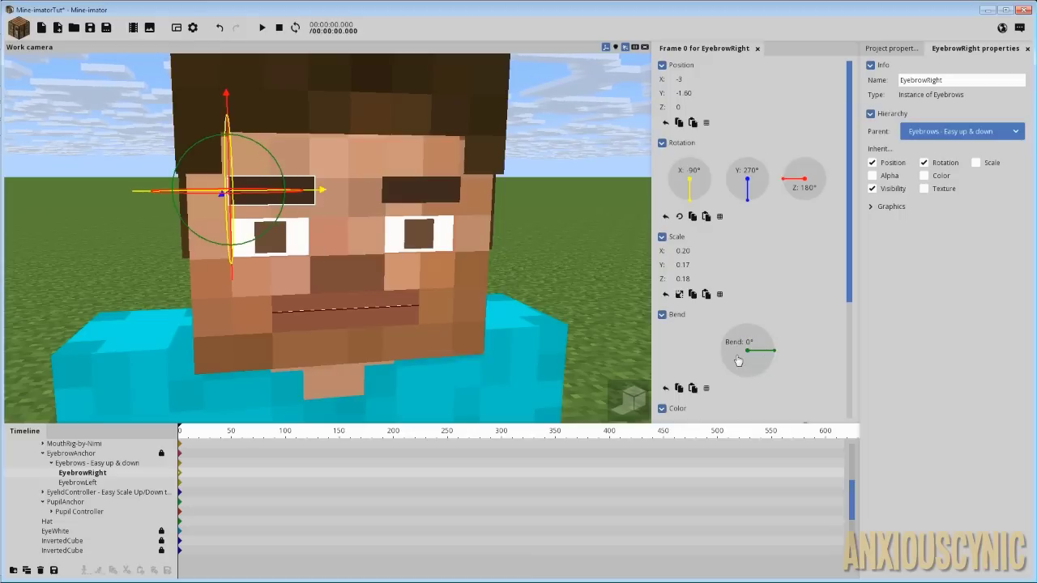
# Select the EyebrowAnchor folder and after it the PupilAnchor folder of the head.
pyautogui.click(58, 455)
pyautogui.scroll(-1, 97, 463)
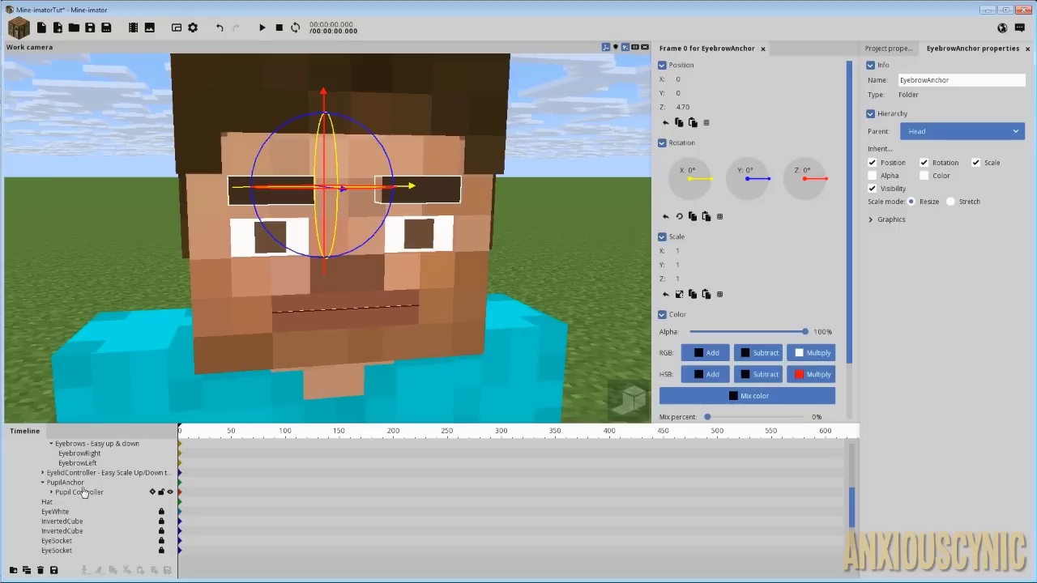
pyautogui.click(85, 482)
pyautogui.moveTo(509, 252); pyautogui.dragTo(482, 270)
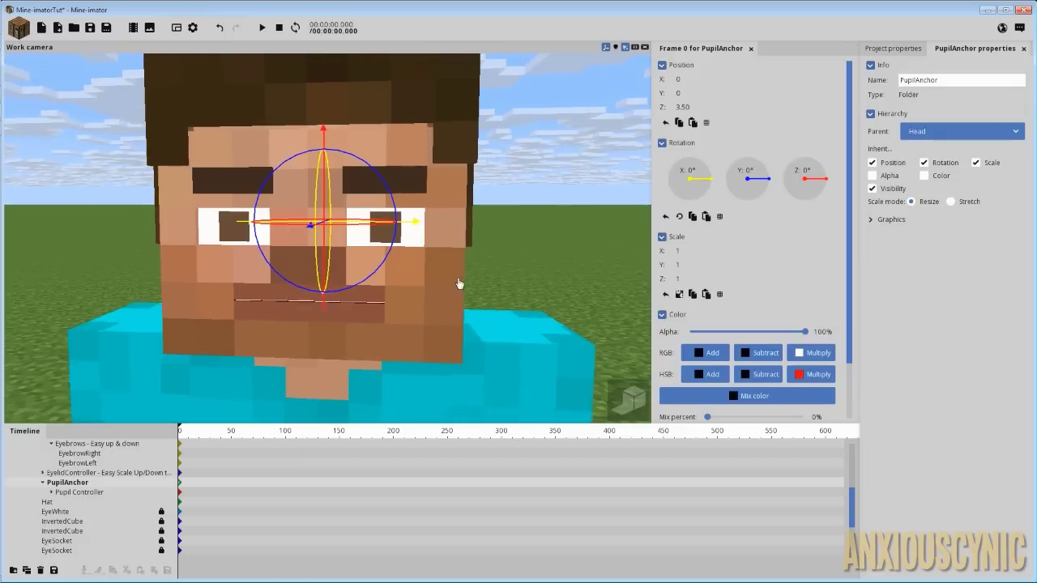
# Try moving both pupils with the Pupil Controller and reset its Z and X positions to 0.
pyautogui.click(81, 493)
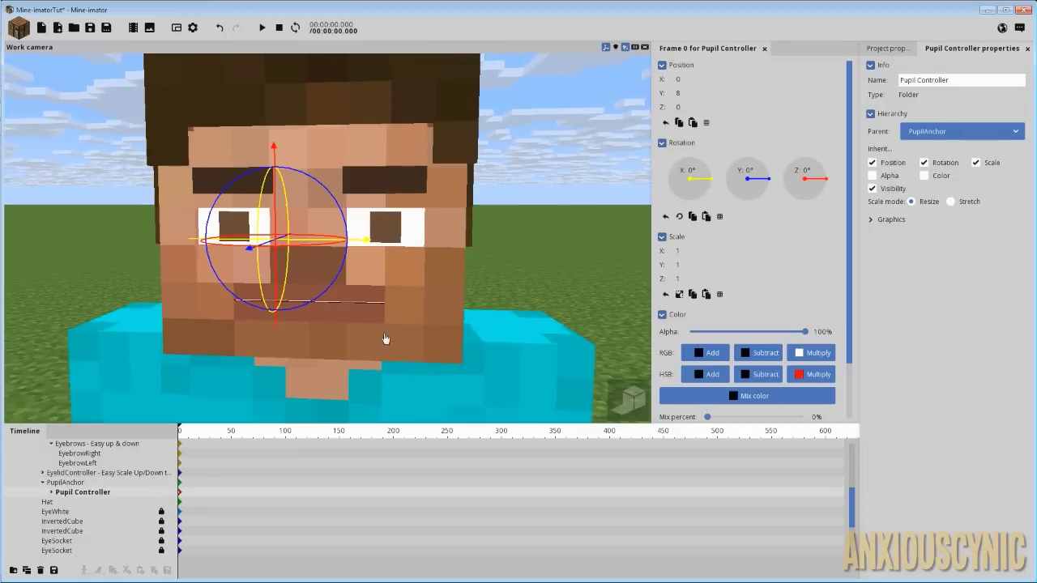
pyautogui.moveTo(460, 276); pyautogui.dragTo(377, 277)
pyautogui.moveTo(347, 333)
pyautogui.mouseDown()
pyautogui.moveTo(347, 308)
pyautogui.moveTo(347, 342)
pyautogui.moveTo(347, 328)
pyautogui.mouseUp()
pyautogui.rightClick(686, 108)
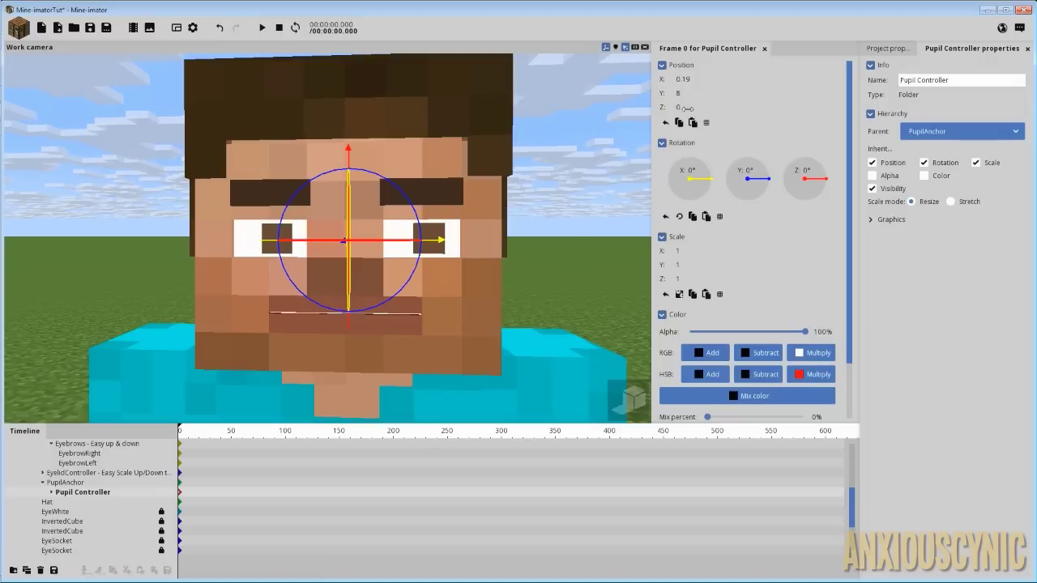
pyautogui.rightClick(687, 80)
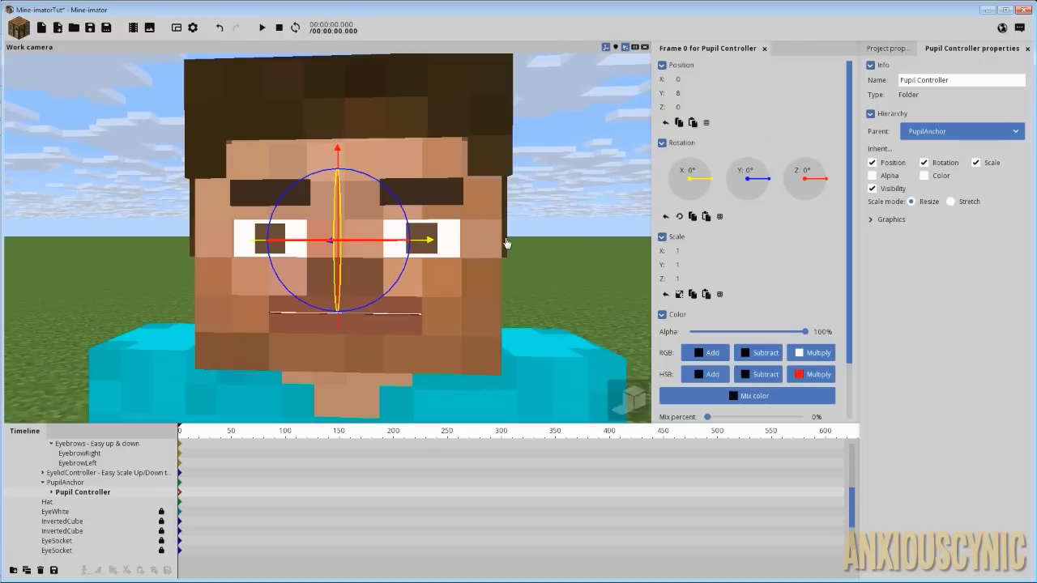
# Inspect the pupils from the side and the front, expand the Pupil Controller folder and select the first Pupil.
pyautogui.moveTo(491, 227); pyautogui.dragTo(667, 230, button='middle')
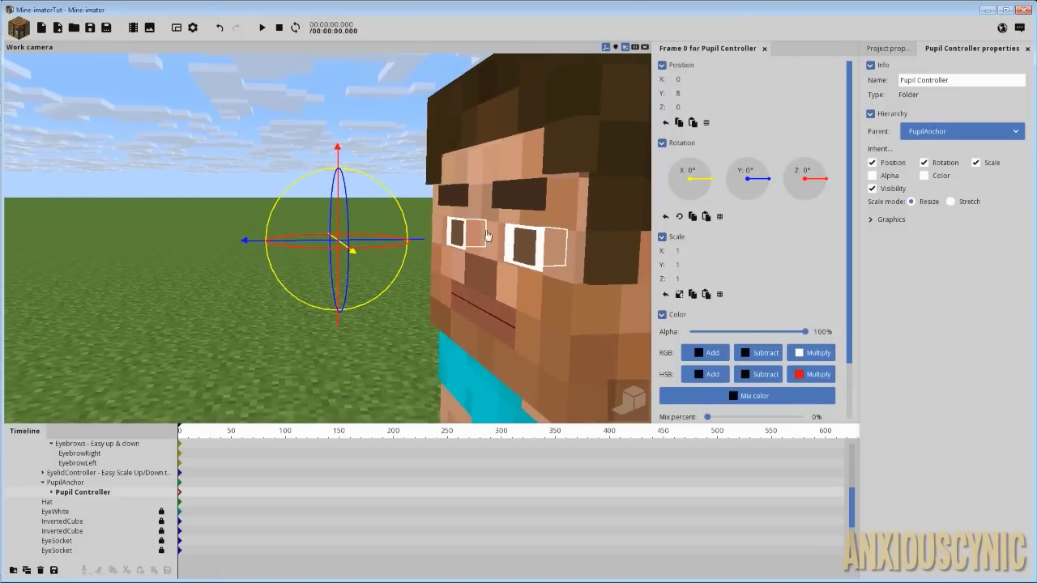
pyautogui.moveTo(486, 235)
pyautogui.mouseDown(button='middle')
pyautogui.moveTo(476, 260)
pyautogui.moveTo(488, 240)
pyautogui.mouseUp(button='middle')
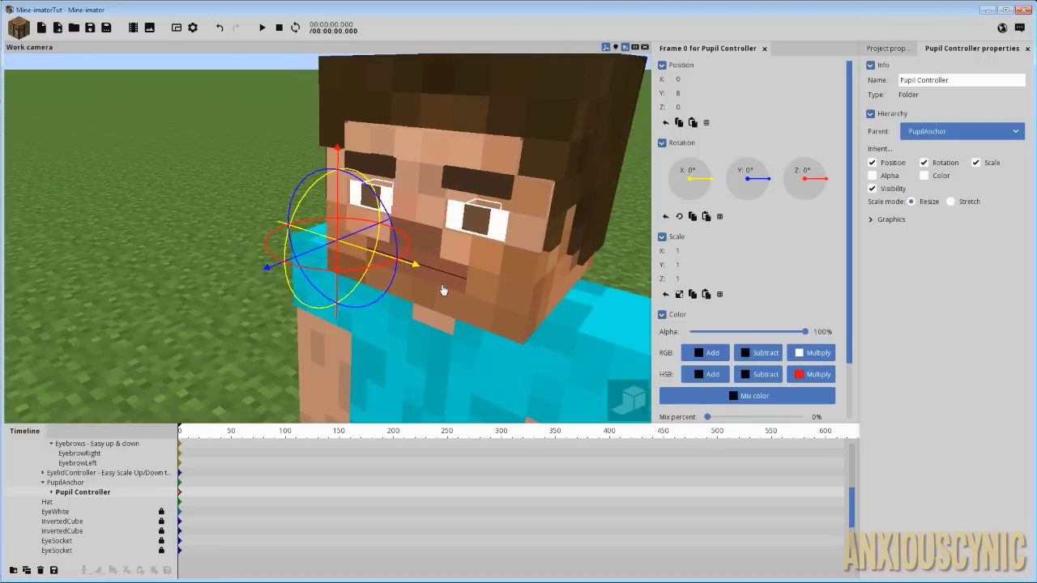
pyautogui.moveTo(453, 292); pyautogui.dragTo(453, 291, button='middle')
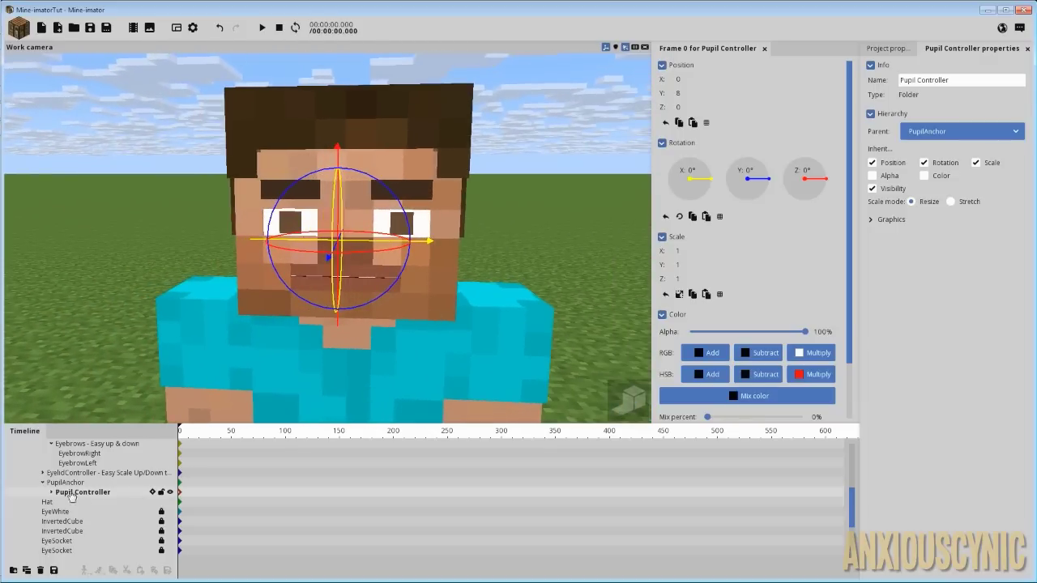
pyautogui.click(52, 492)
pyautogui.click(83, 502)
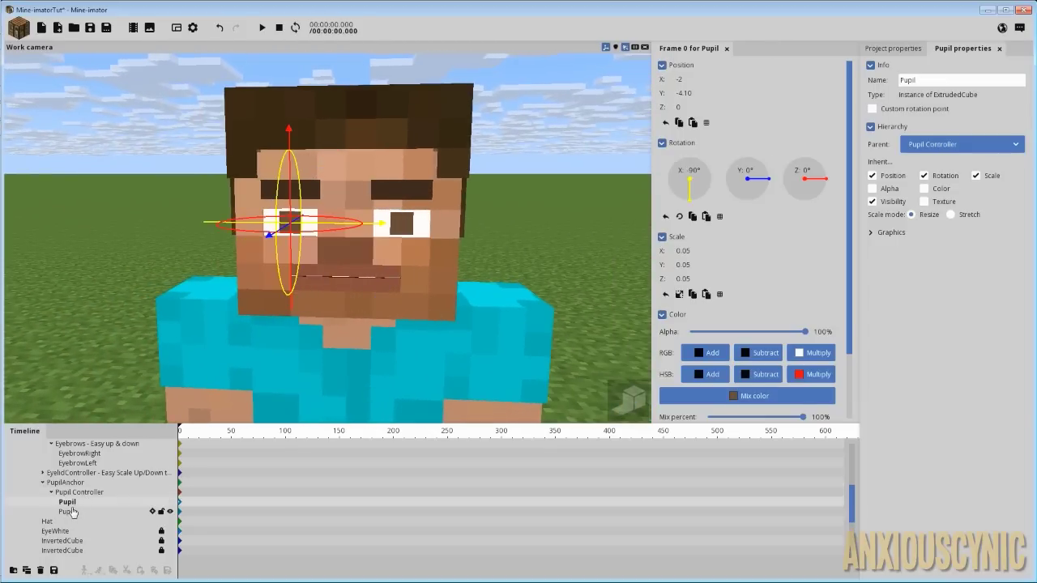
# Try moving the second Pupil on its own to an X position of 2.25 and undo the move.
pyautogui.click(72, 512)
pyautogui.moveTo(497, 225)
pyautogui.mouseDown()
pyautogui.moveTo(477, 232)
pyautogui.moveTo(502, 227)
pyautogui.mouseUp()
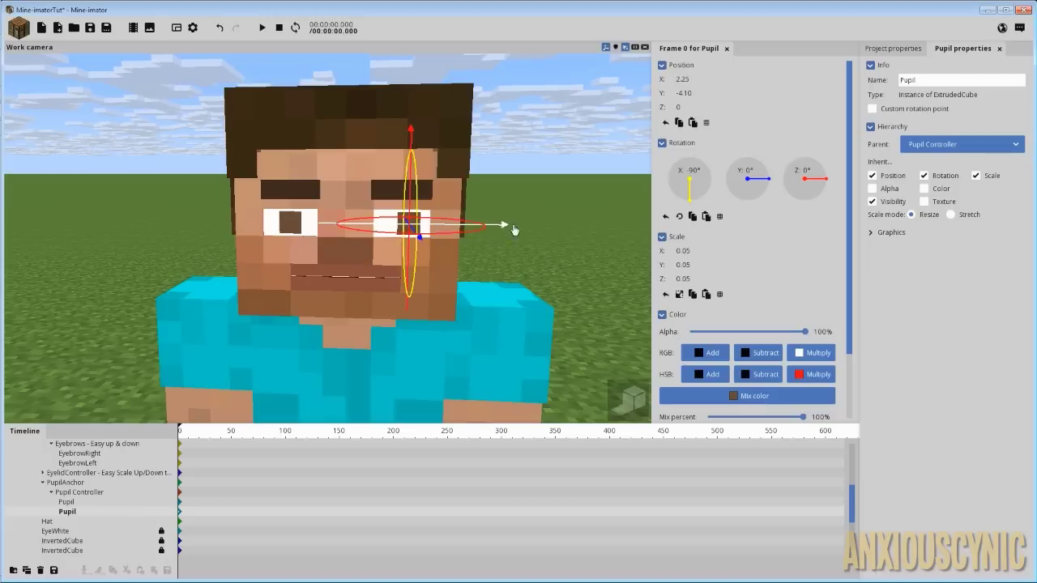
pyautogui.click(225, 28)
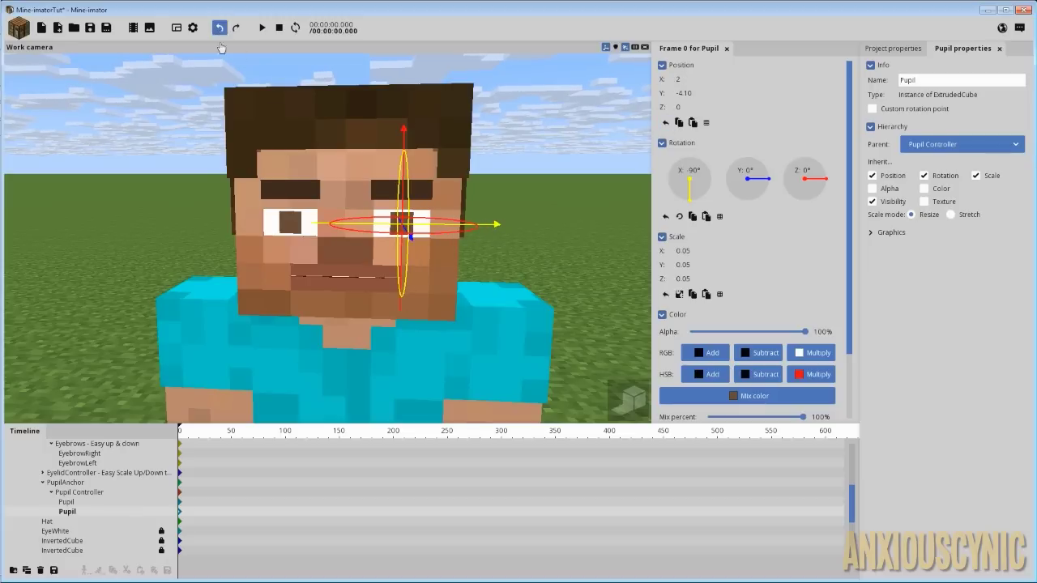
# Select PupilAnchor and after it the HairTop - Color layer of the head.
pyautogui.click(65, 482)
pyautogui.scroll(-3, 102, 494)
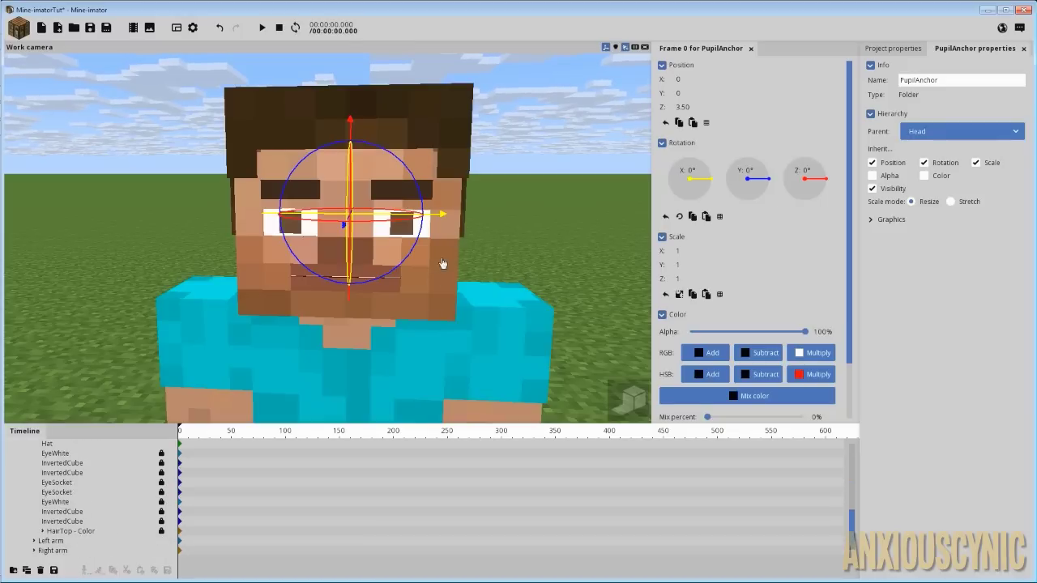
pyautogui.click(89, 531)
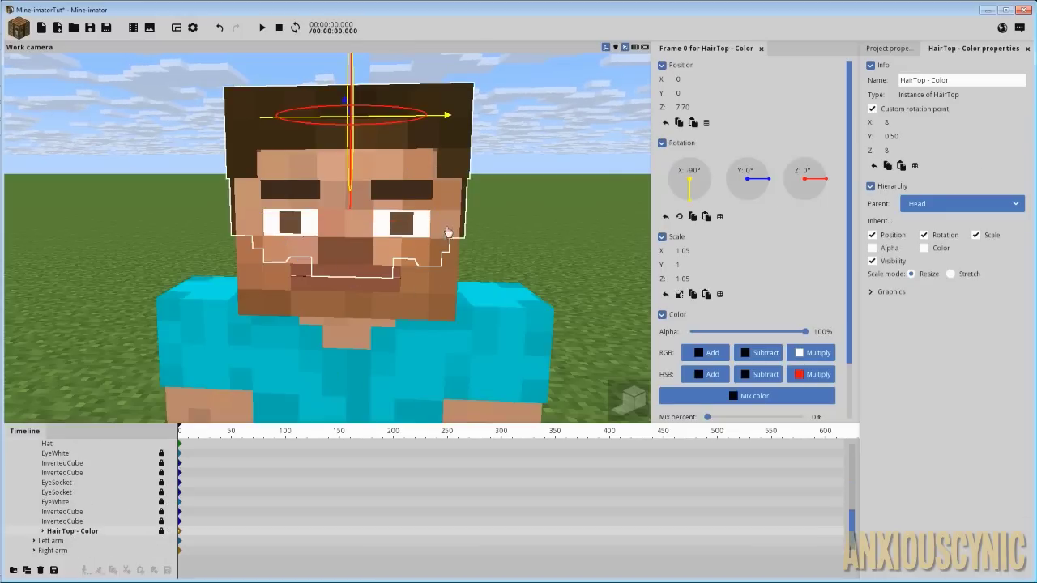
pyautogui.moveTo(448, 232); pyautogui.dragTo(393, 260)
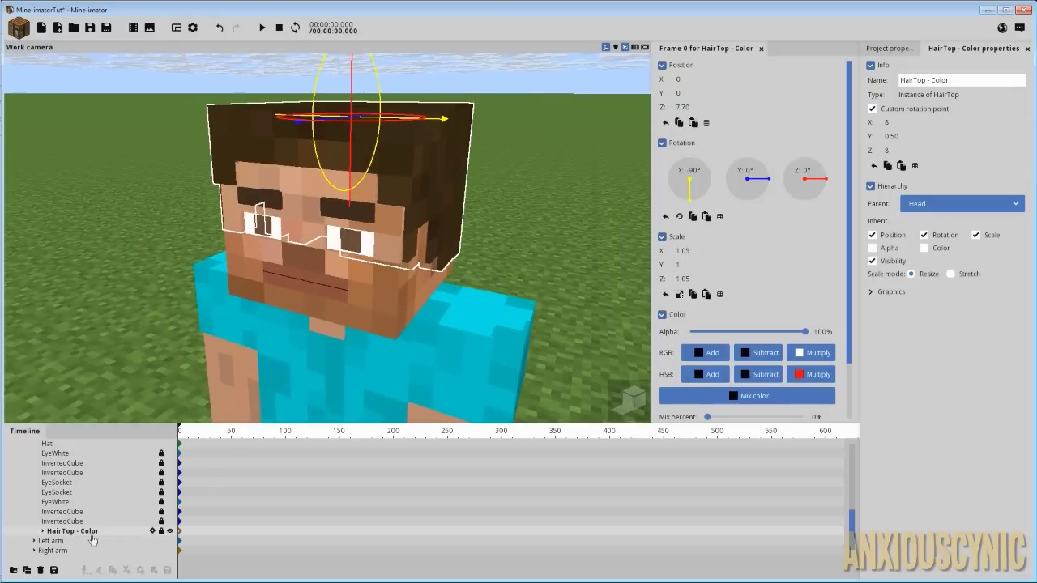
# Set the mix color of the HairTop - Color layer to red.
pyautogui.moveTo(846, 256); pyautogui.dragTo(842, 318)
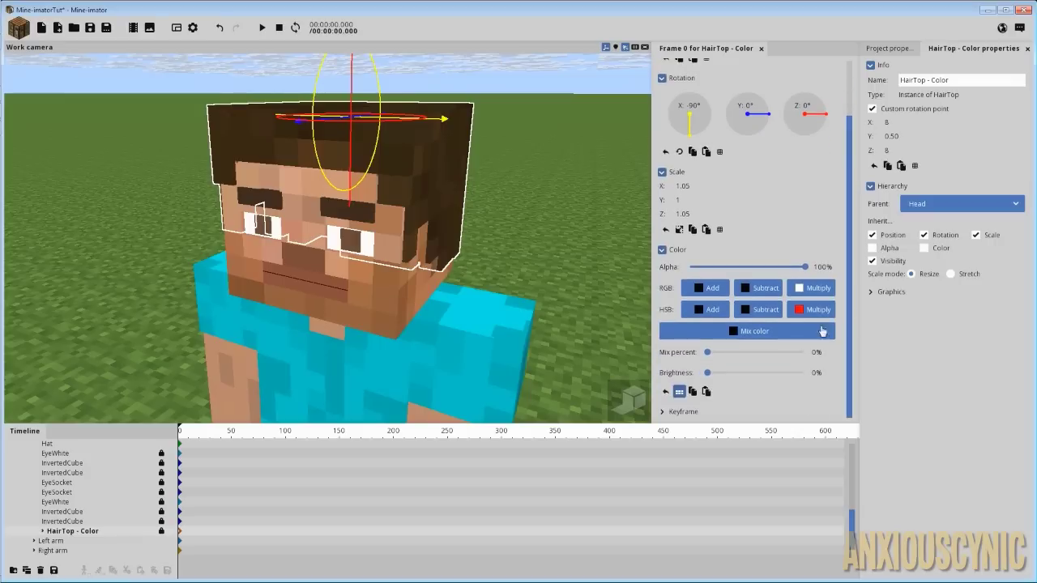
pyautogui.click(775, 335)
pyautogui.moveTo(513, 272); pyautogui.dragTo(526, 232)
pyautogui.click(518, 365)
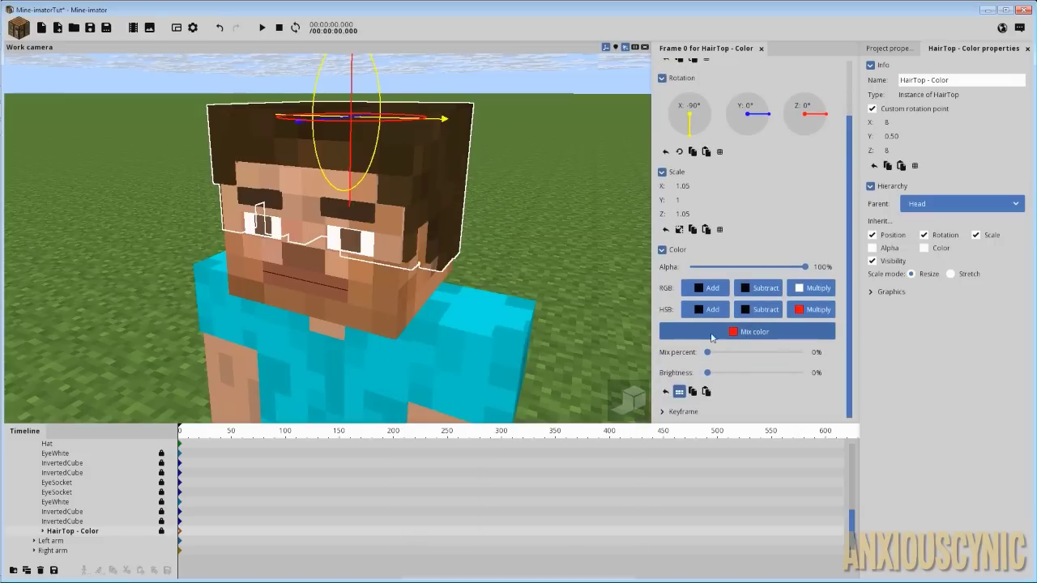
# Try raising the mix percent of the hair to apply the red color and undo the change.
pyautogui.moveTo(707, 351); pyautogui.dragTo(816, 353)
pyautogui.moveTo(505, 279); pyautogui.dragTo(454, 267)
pyautogui.moveTo(453, 267); pyautogui.dragTo(544, 288, button='middle')
pyautogui.hotkey('ctrl', 'z')
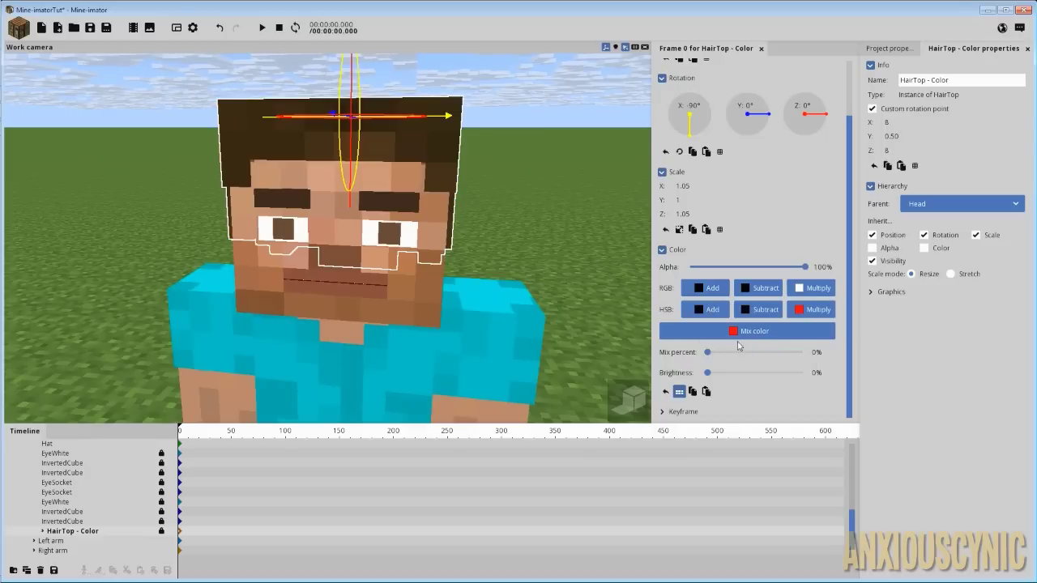
# Reset the mix color of the HairTop - Color layer to black, hex 000000.
pyautogui.click(734, 331)
pyautogui.moveTo(474, 296); pyautogui.dragTo(475, 365)
pyautogui.click(495, 366)
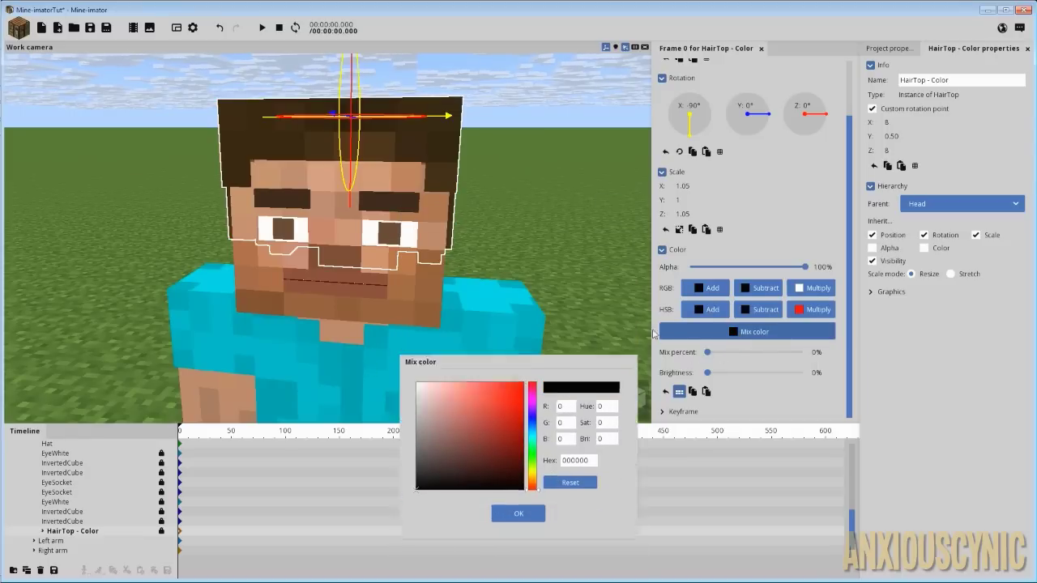
# Try an HSB subtract color with hue 119 on the HairTop - Color layer and reset it to 000000.
pyautogui.moveTo(516, 215); pyautogui.dragTo(592, 302, button='middle')
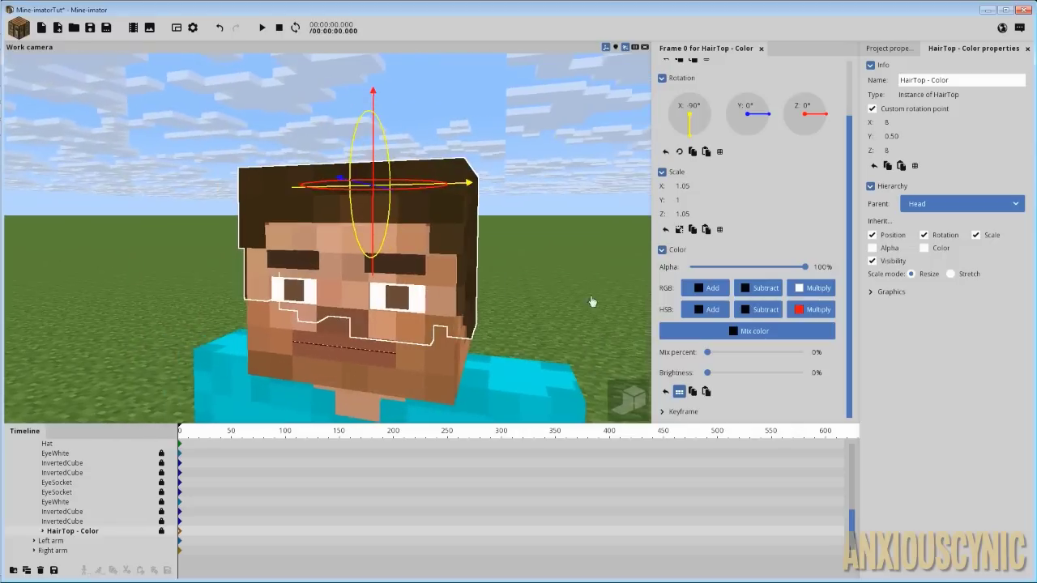
pyautogui.click(754, 314)
pyautogui.click(520, 275)
pyautogui.moveTo(512, 283); pyautogui.dragTo(381, 365)
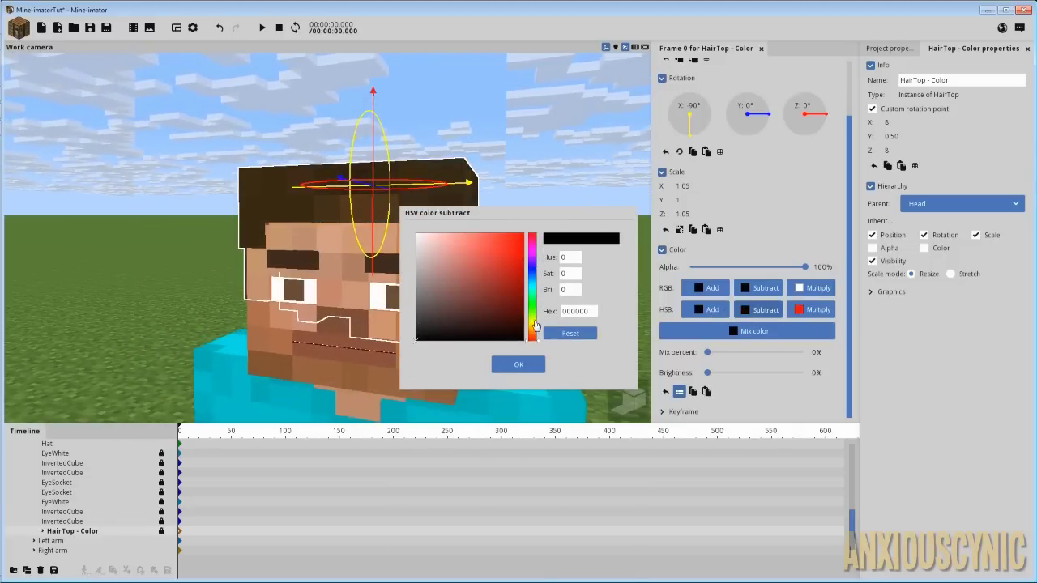
pyautogui.moveTo(535, 324); pyautogui.dragTo(539, 298)
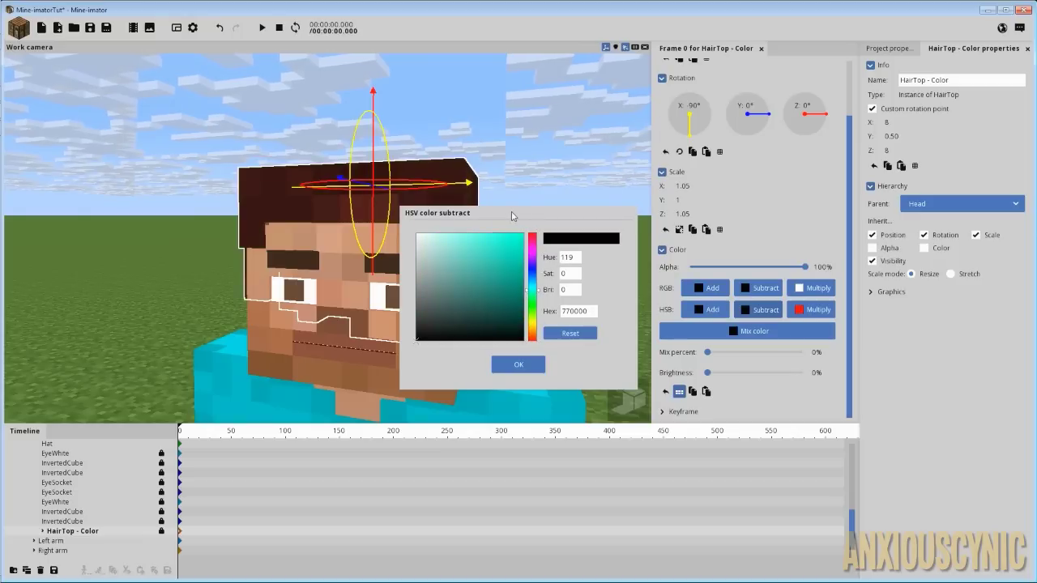
pyautogui.moveTo(511, 217); pyautogui.dragTo(595, 162)
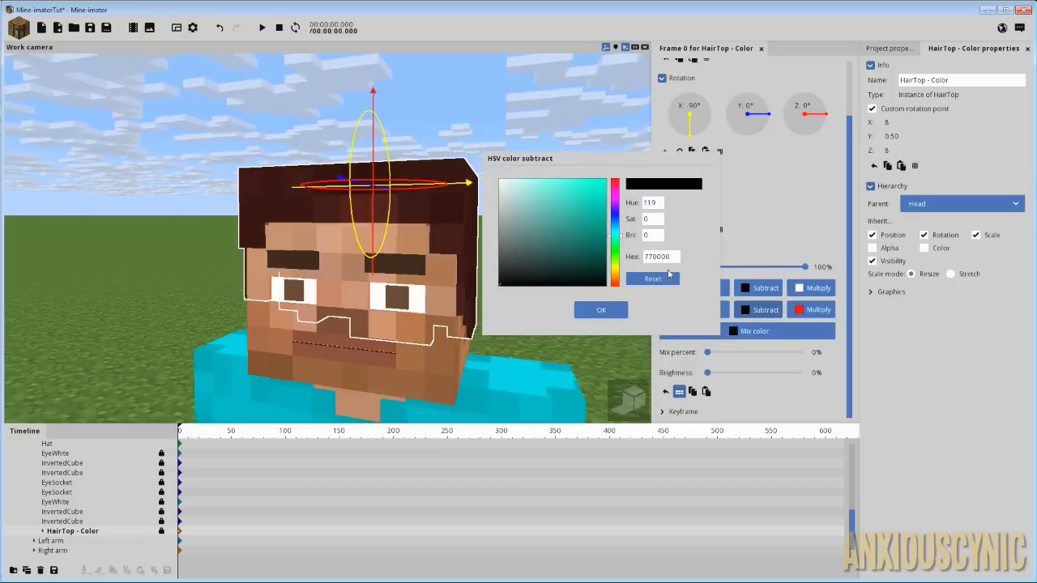
pyautogui.click(664, 278)
pyautogui.click(600, 310)
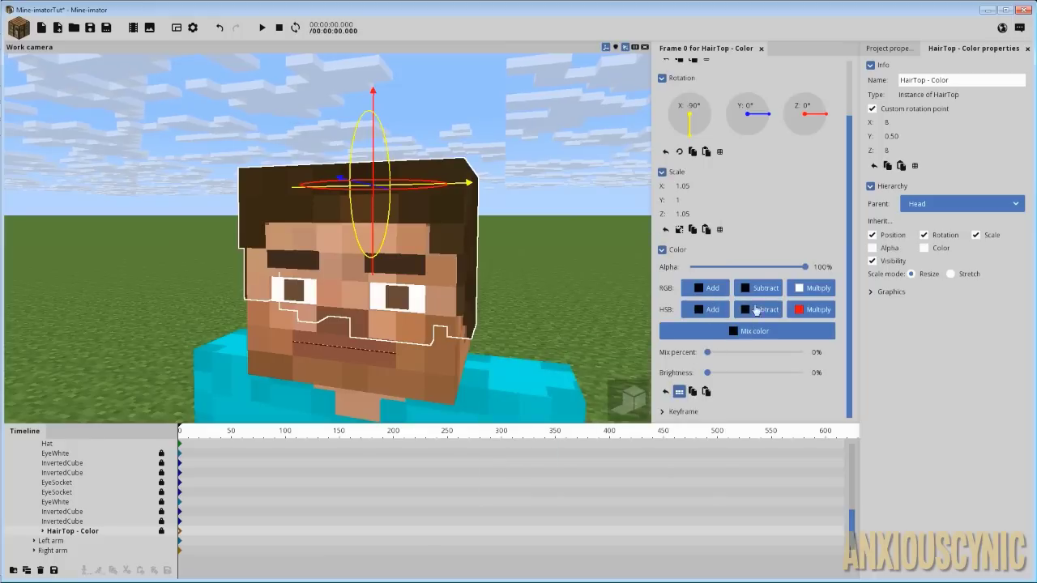
# Try an HSB multiply color with brightness 70 on the hair layer and reset it to the default.
pyautogui.click(813, 311)
pyautogui.moveTo(581, 228)
pyautogui.mouseDown()
pyautogui.moveTo(604, 252)
pyautogui.moveTo(570, 202)
pyautogui.moveTo(484, 191)
pyautogui.moveTo(623, 262)
pyautogui.mouseUp()
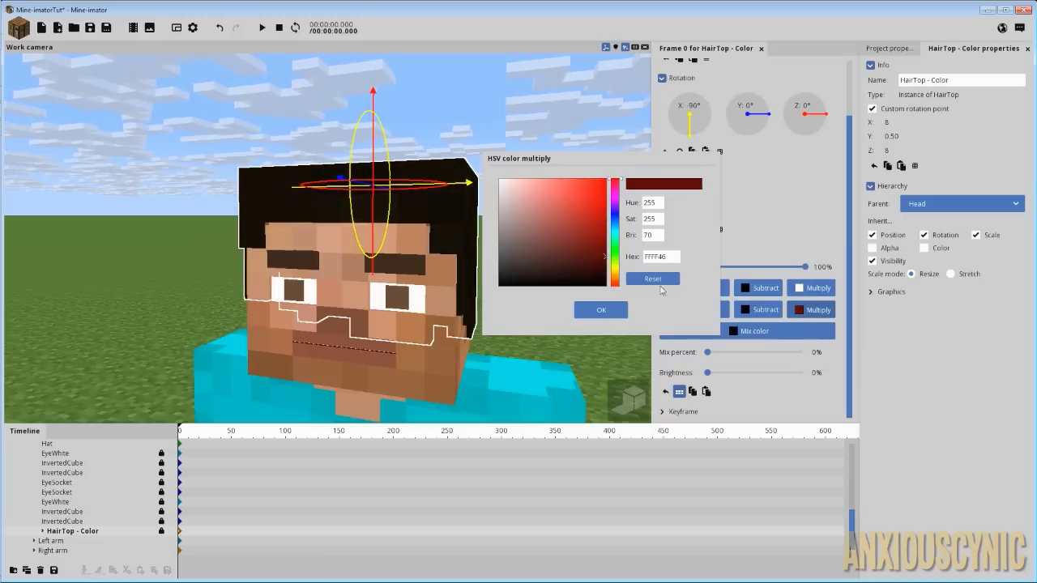
pyautogui.click(652, 278)
pyautogui.click(601, 309)
# Try an HSB add color with hue 173, saturation 187 and brightness 255 on the hair and reset it.
pyautogui.click(723, 310)
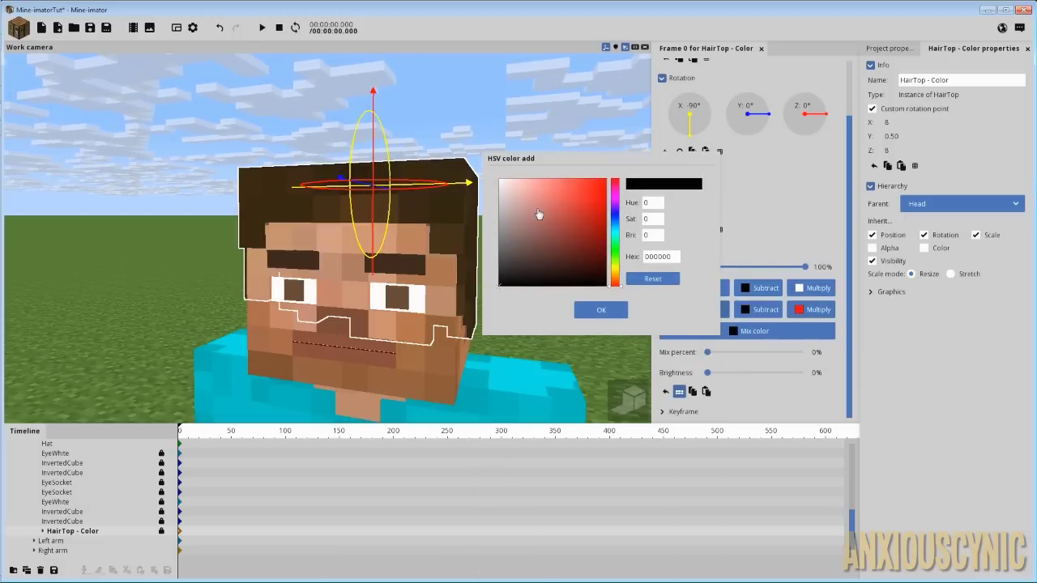
pyautogui.moveTo(539, 214)
pyautogui.mouseDown()
pyautogui.moveTo(604, 194)
pyautogui.moveTo(476, 173)
pyautogui.moveTo(610, 175)
pyautogui.moveTo(505, 192)
pyautogui.moveTo(599, 157)
pyautogui.moveTo(580, 155)
pyautogui.mouseUp()
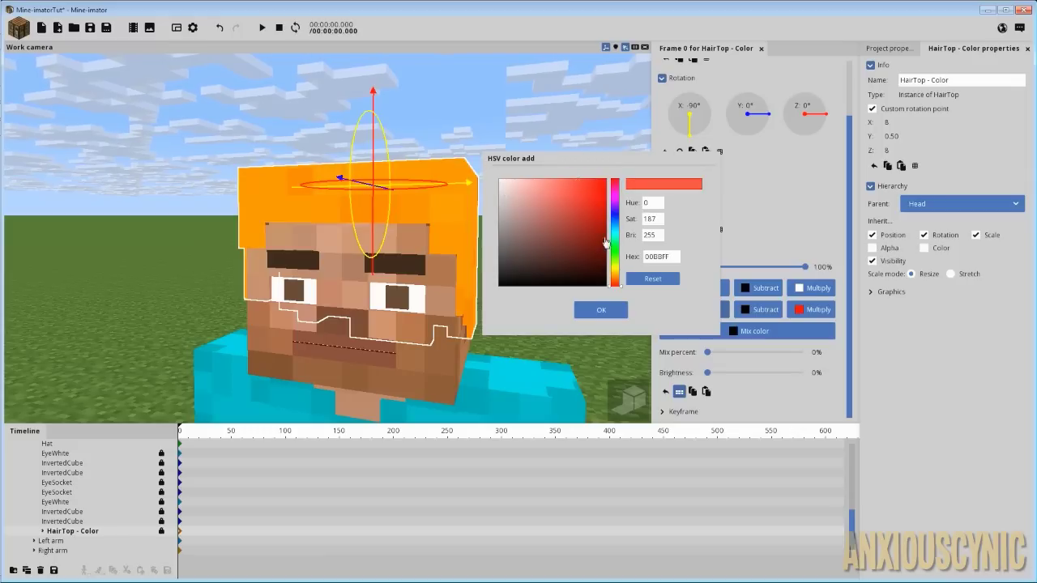
pyautogui.moveTo(615, 267); pyautogui.dragTo(618, 217)
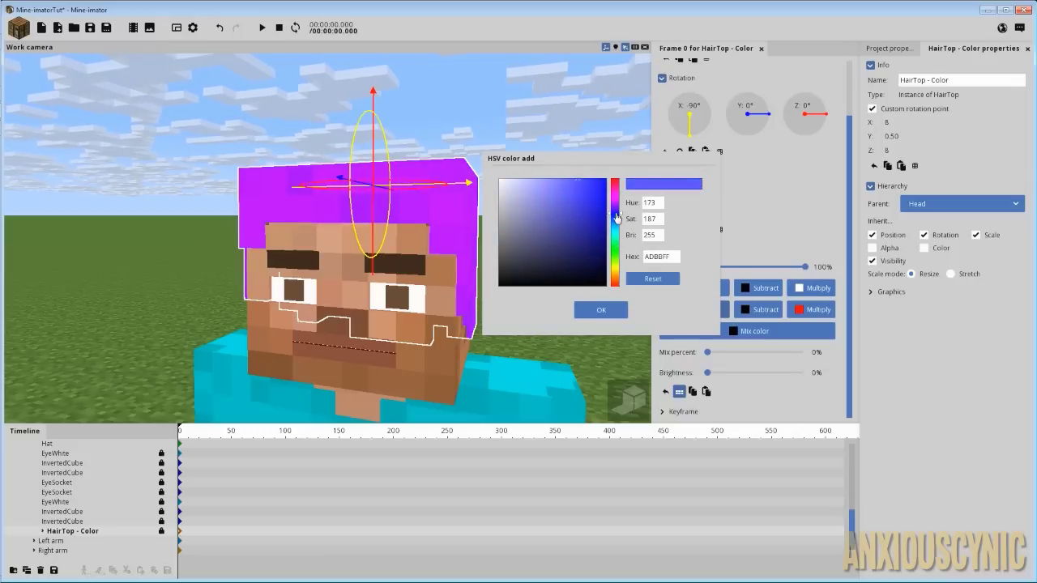
pyautogui.click(652, 278)
pyautogui.click(491, 215)
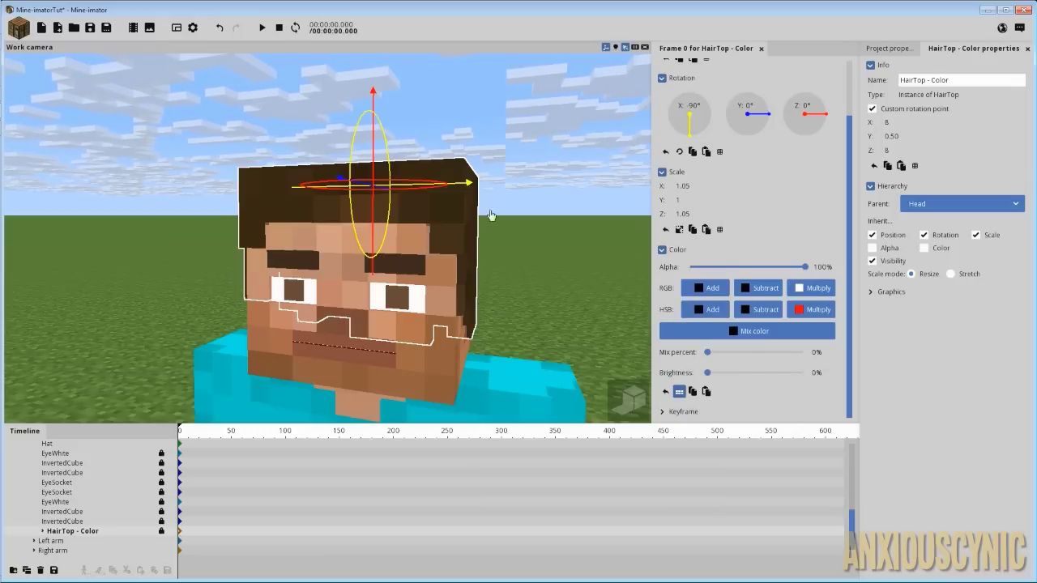
# Deselect the hair layer and examine the underside of the character's right arm from below.
pyautogui.moveTo(521, 251)
pyautogui.mouseDown()
pyautogui.moveTo(384, 249)
pyautogui.moveTo(513, 247)
pyautogui.mouseUp()
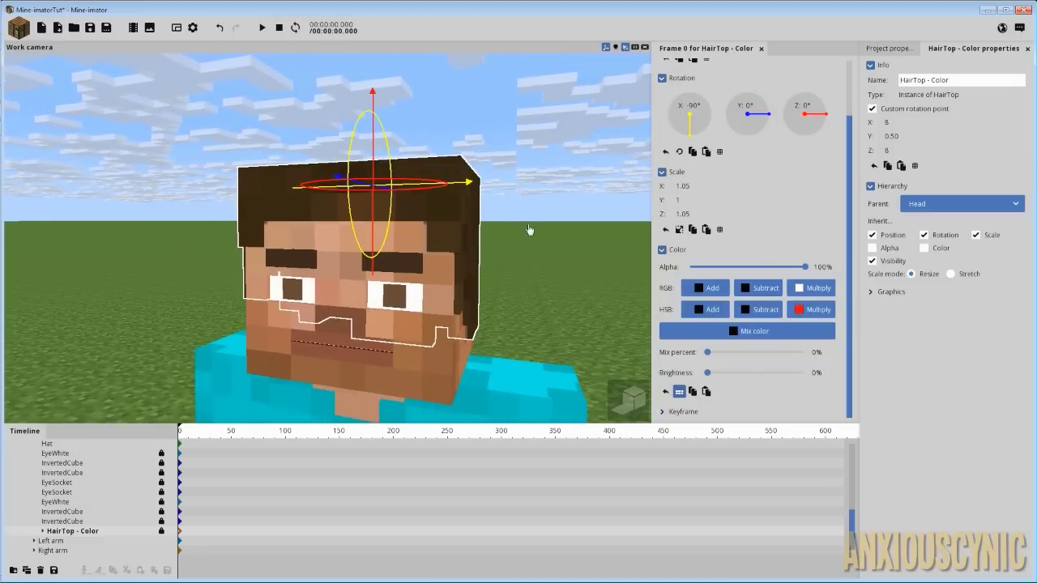
pyautogui.scroll(-5, 513, 287)
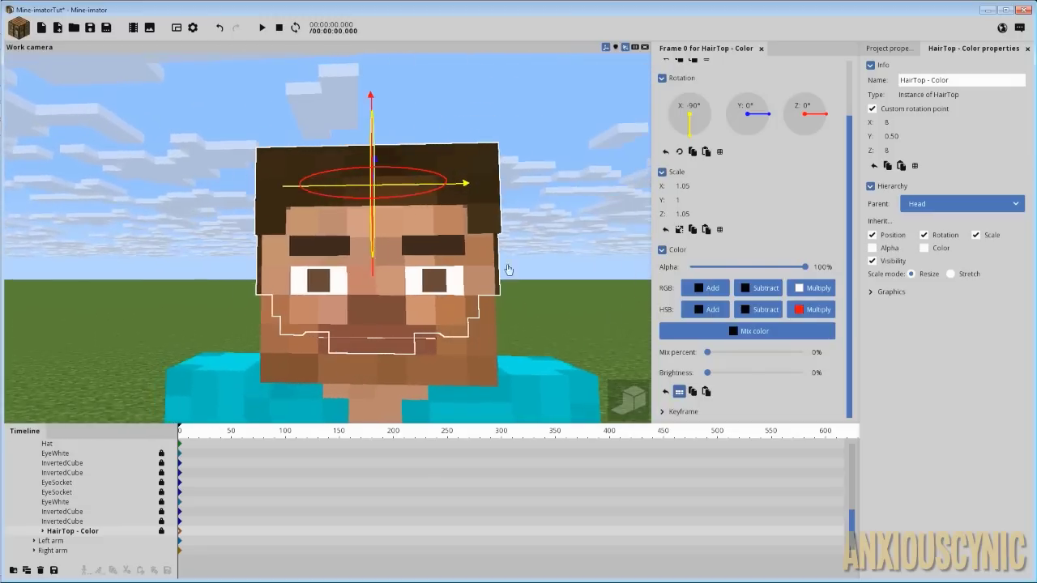
pyautogui.click(585, 209)
pyautogui.moveTo(567, 236); pyautogui.dragTo(548, 193)
pyautogui.moveTo(544, 198)
pyautogui.mouseDown(button='right')
pyautogui.moveTo(544, 227)
pyautogui.moveTo(544, 198)
pyautogui.mouseUp(button='right')
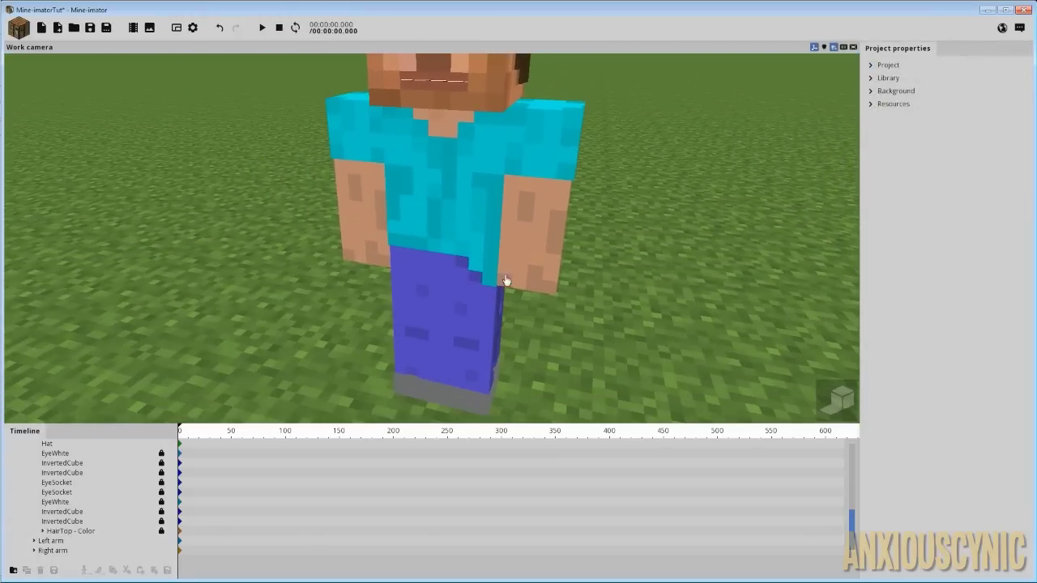
pyautogui.moveTo(504, 280); pyautogui.dragTo(481, 240, button='right')
pyautogui.scroll(5, 504, 278)
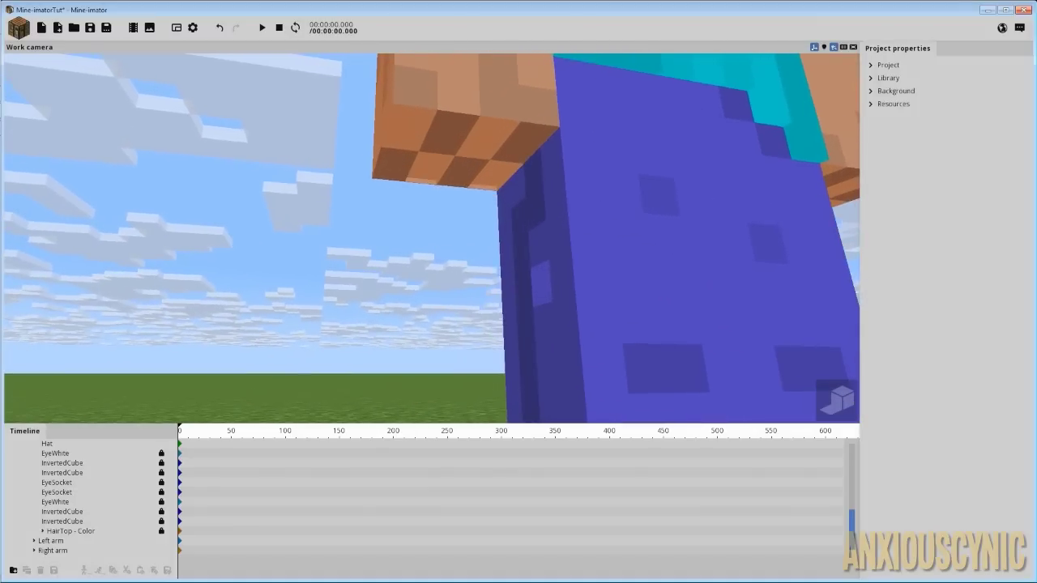
pyautogui.moveTo(505, 277); pyautogui.dragTo(486, 260)
pyautogui.moveTo(504, 278); pyautogui.dragTo(523, 249, button='right')
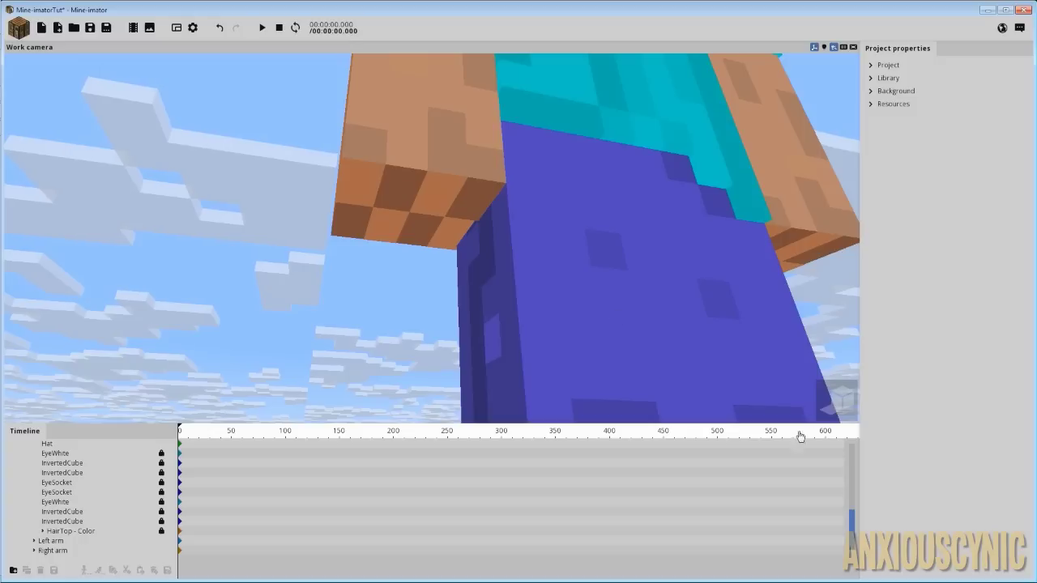
# Inspect the underside of the right arm in rendered mode and switch back to the unrendered view.
pyautogui.click(835, 400)
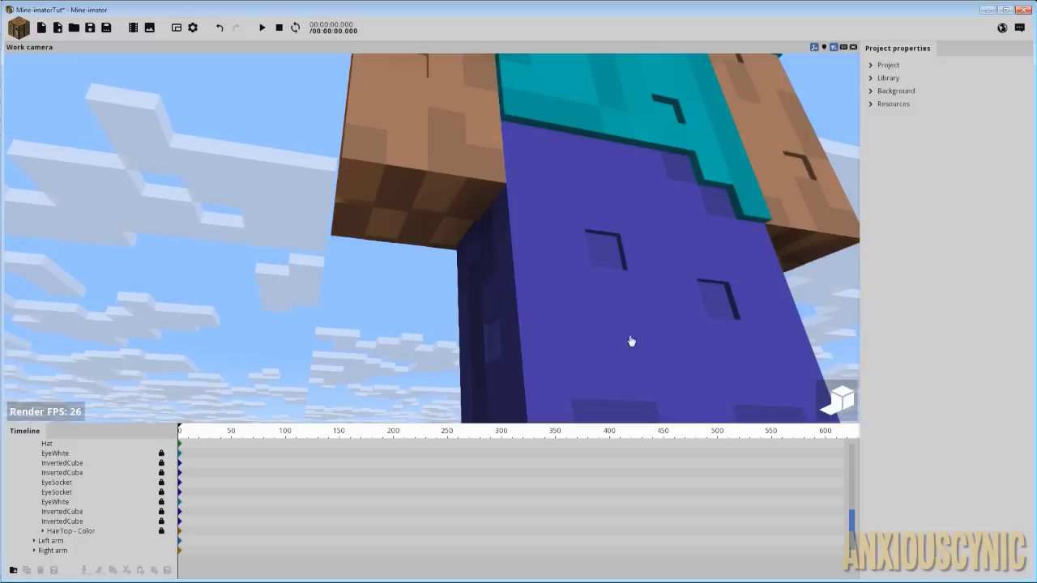
pyautogui.moveTo(464, 298); pyautogui.dragTo(519, 303)
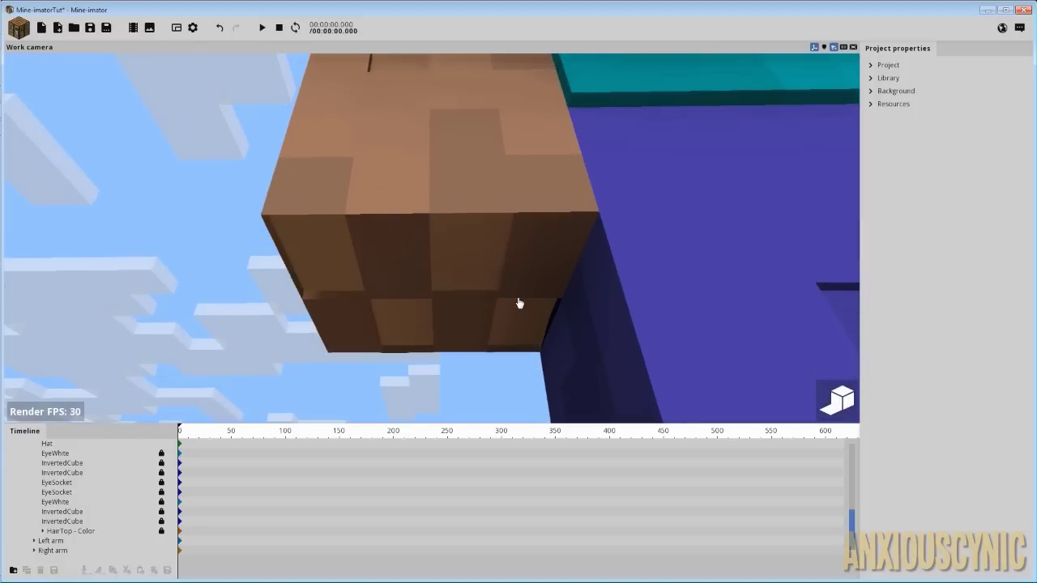
pyautogui.click(839, 399)
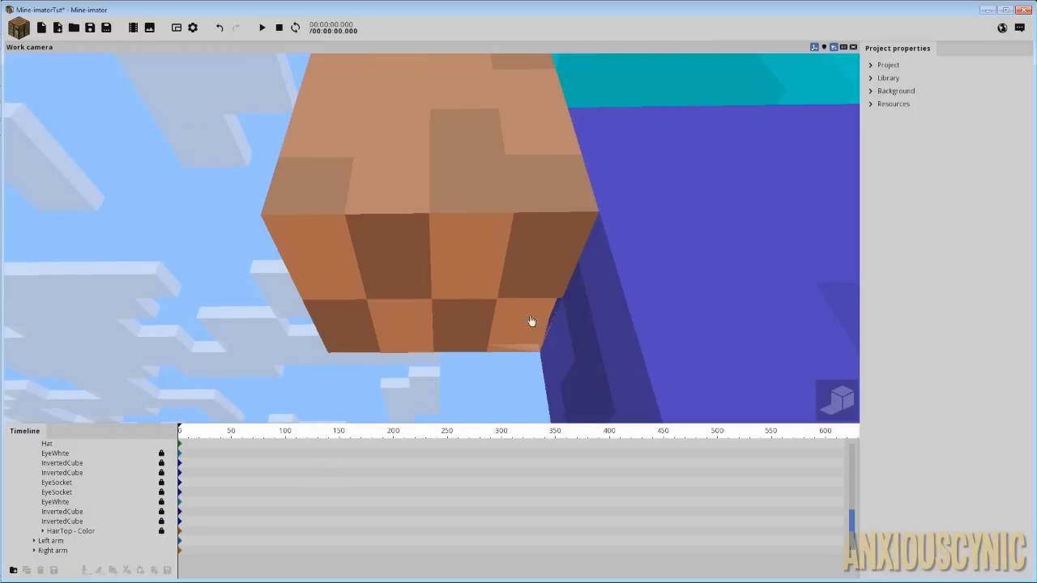
pyautogui.moveTo(349, 239); pyautogui.dragTo(365, 268, button='right')
pyautogui.scroll(-4, 435, 209)
pyautogui.moveTo(434, 208); pyautogui.dragTo(453, 259)
pyautogui.scroll(-4, 453, 259)
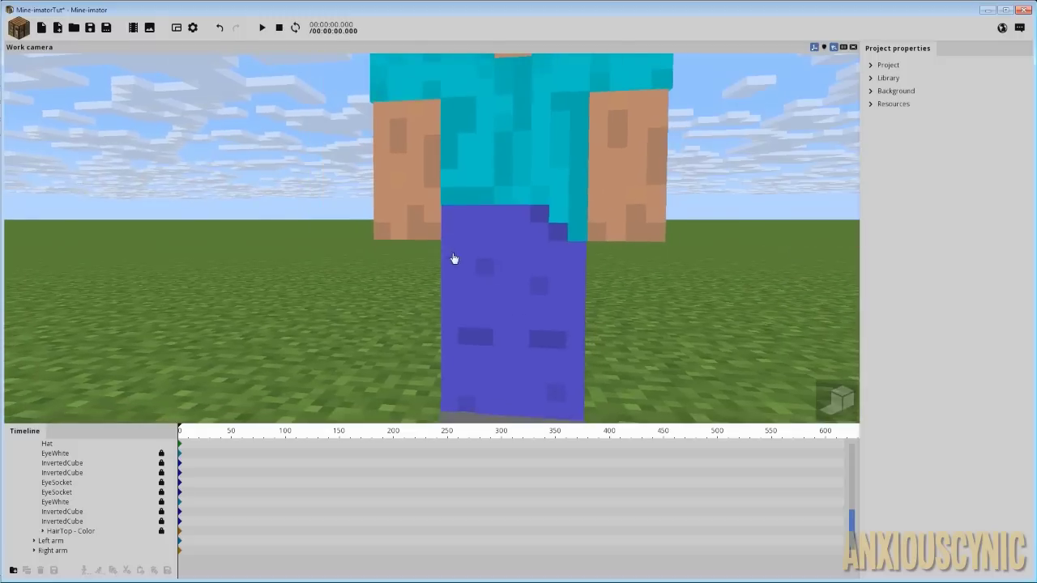
# Collapse the Head group in the timeline and expand the Right arm group to list its parts.
pyautogui.click(50, 503)
pyautogui.scroll(10, 44, 486)
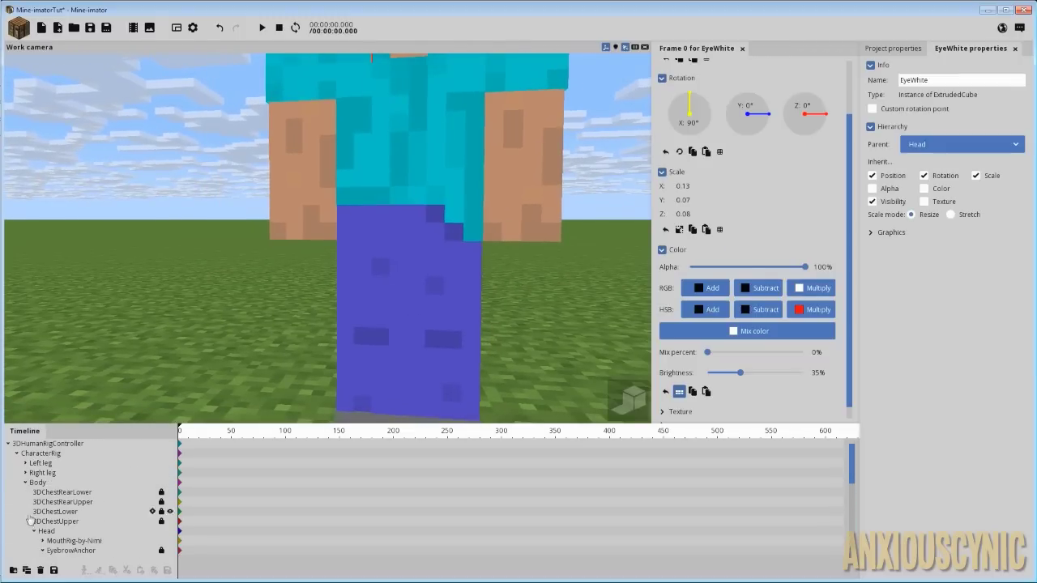
pyautogui.click(33, 531)
pyautogui.click(57, 541)
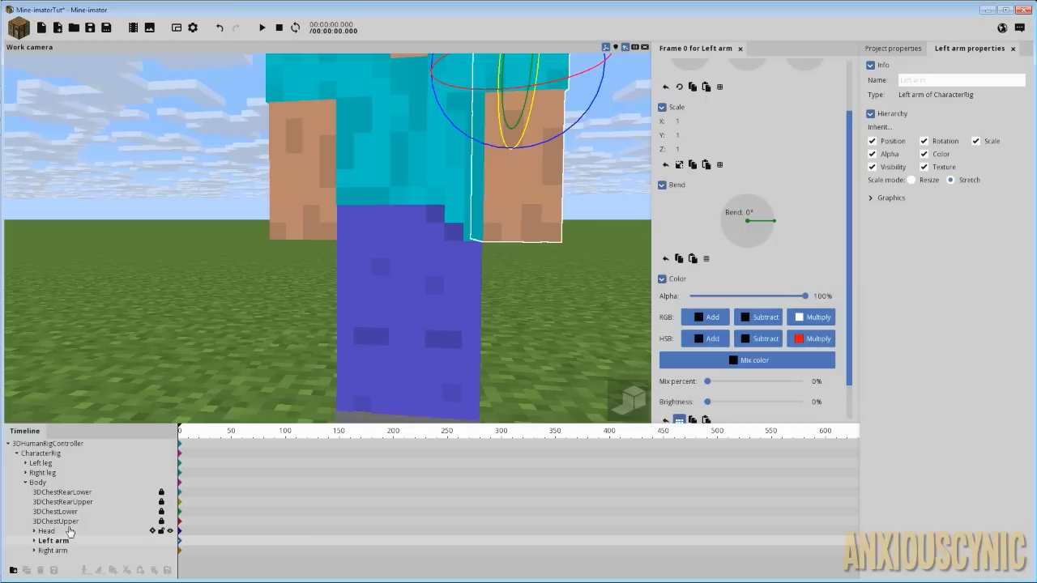
pyautogui.click(33, 551)
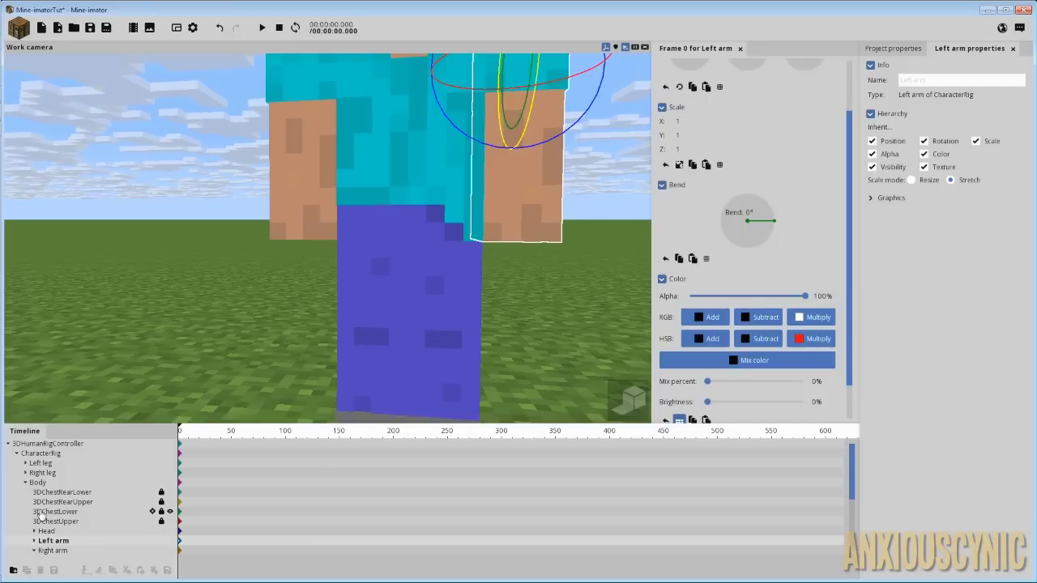
pyautogui.scroll(-5, 40, 515)
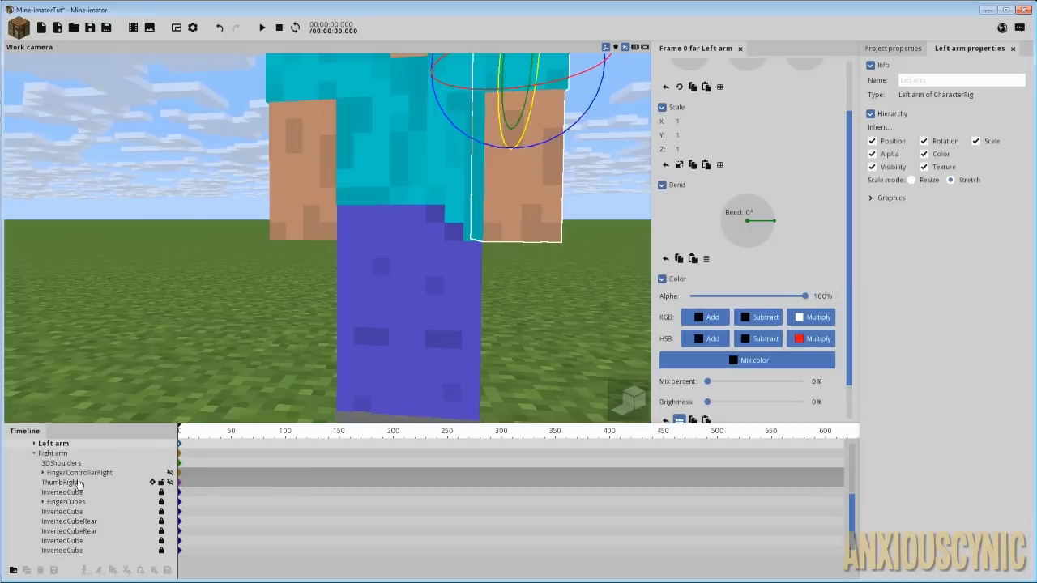
# Unhide the ThumbRight and FingerControllerRight timelines of the right arm.
pyautogui.click(81, 473)
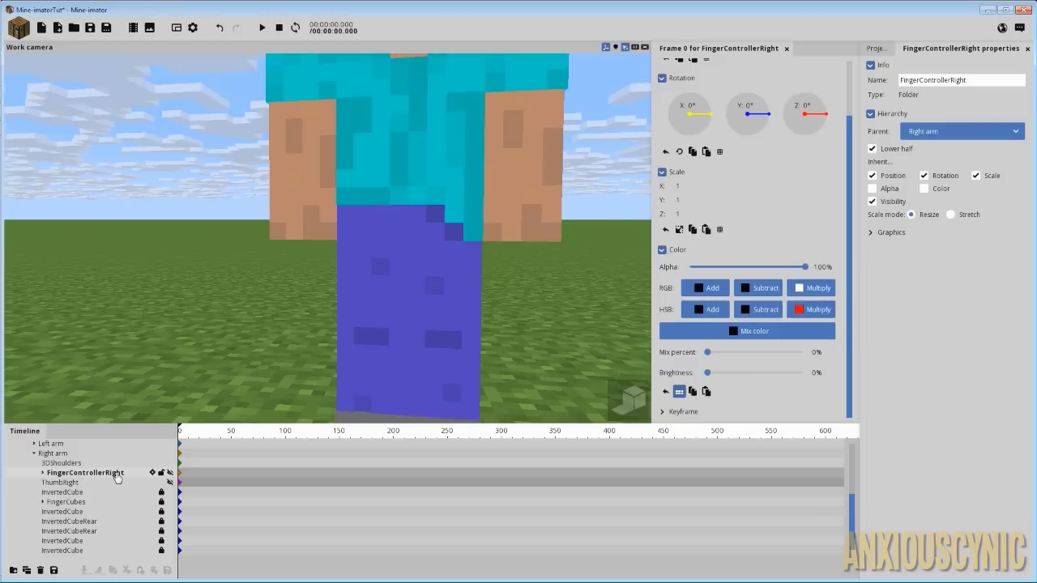
pyautogui.click(80, 483)
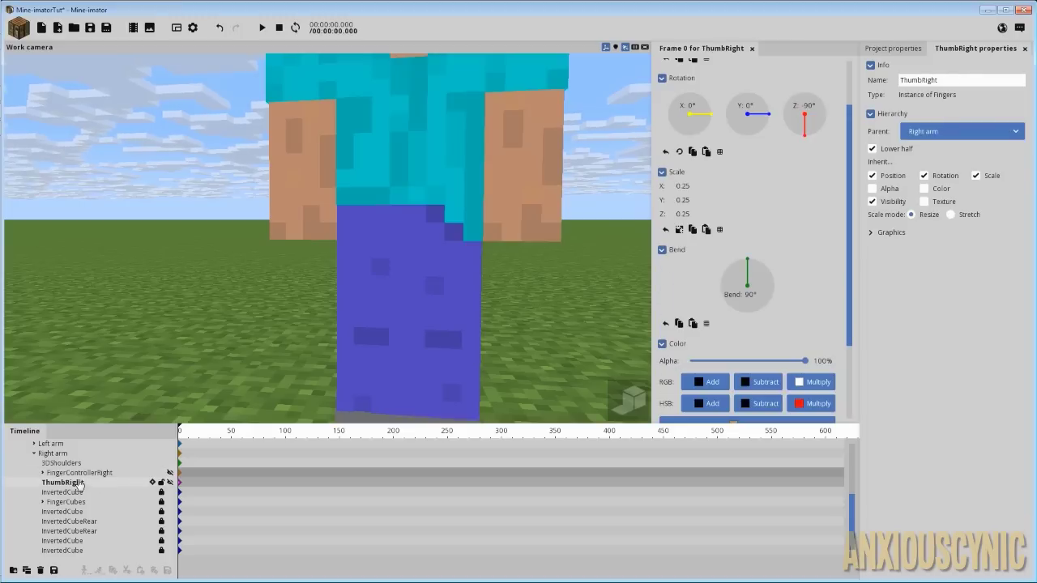
pyautogui.click(170, 483)
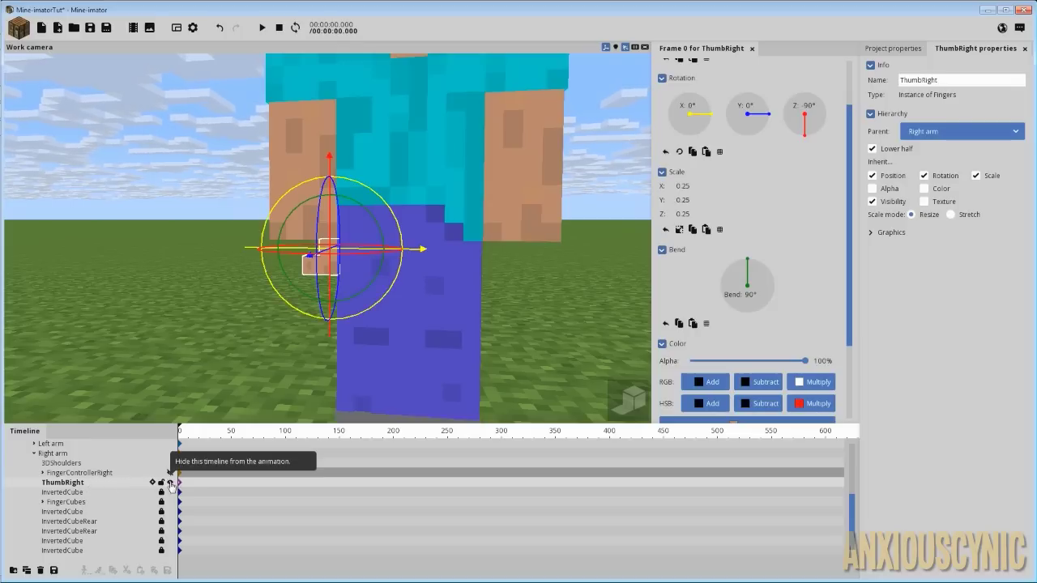
pyautogui.moveTo(233, 345); pyautogui.dragTo(235, 267)
pyautogui.moveTo(235, 267); pyautogui.dragTo(174, 231, button='middle')
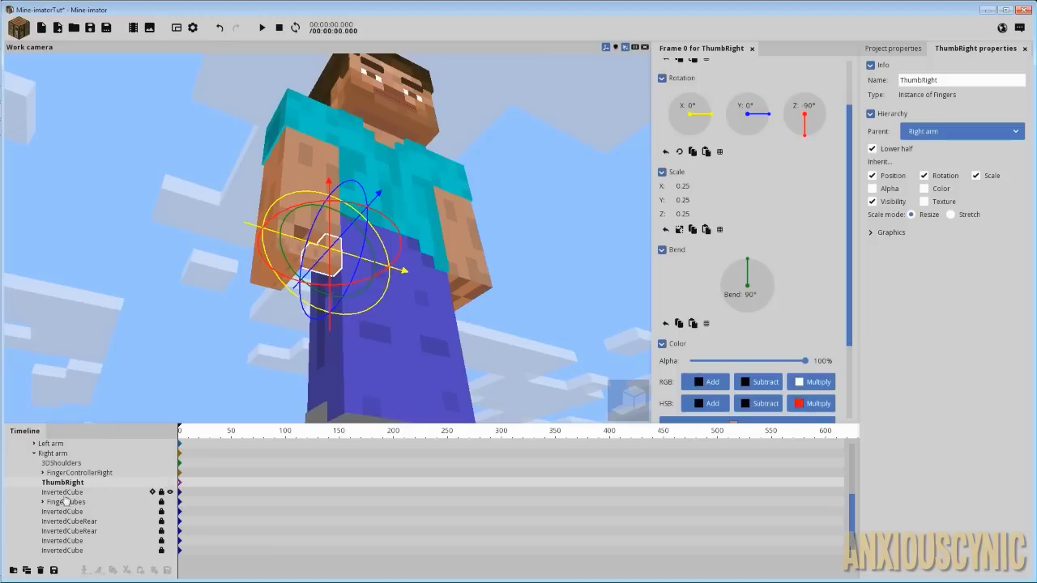
# Expand FingerControllerRight and select its first three Fingers parts one after another.
pyautogui.click(42, 473)
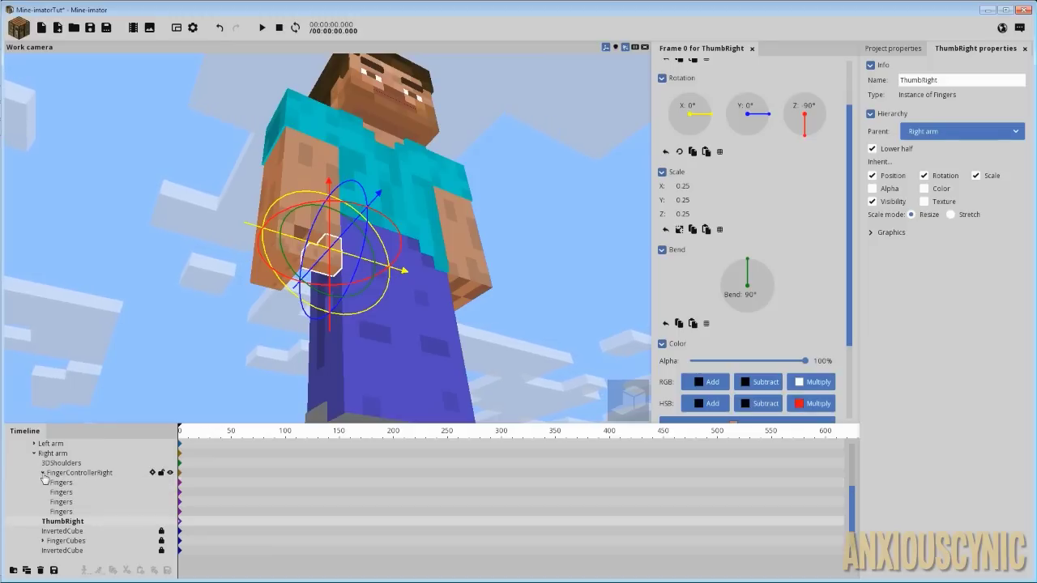
pyautogui.click(72, 484)
pyautogui.click(73, 493)
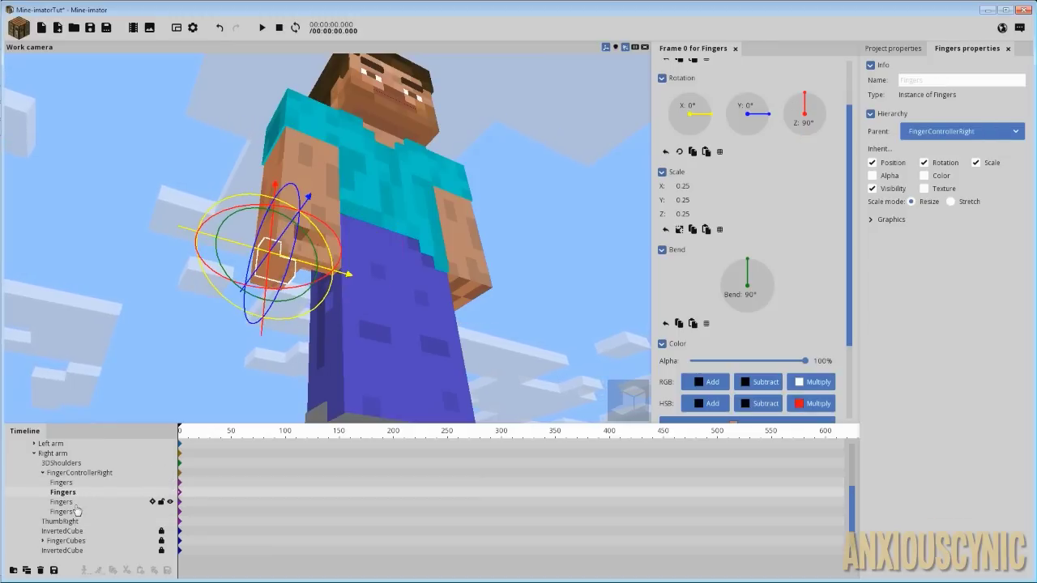
pyautogui.click(77, 502)
# Try bending the third Fingers part of the right hand and undo the change.
pyautogui.scroll(5, 301, 220)
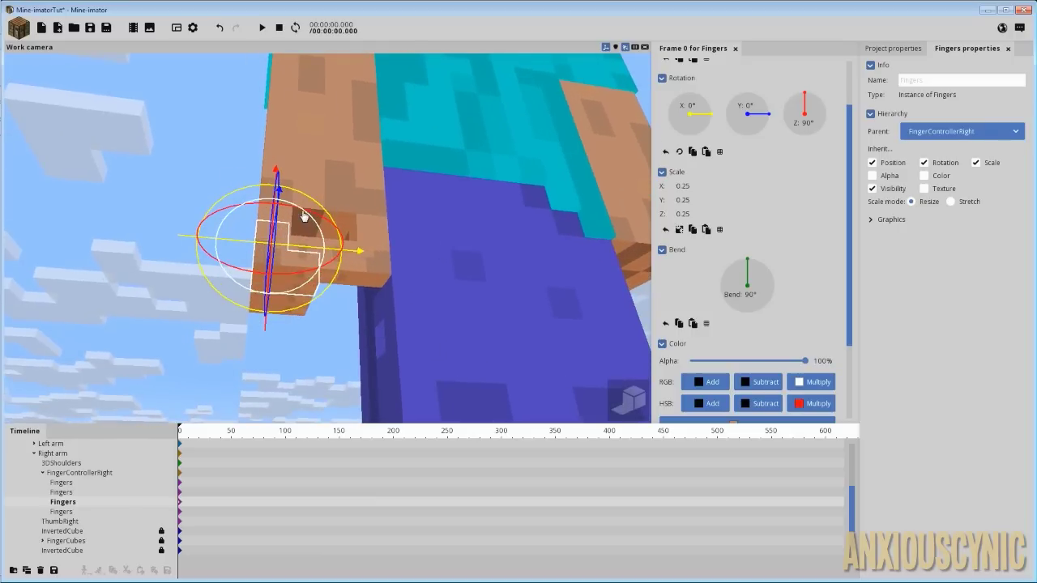
pyautogui.moveTo(301, 218)
pyautogui.mouseDown()
pyautogui.moveTo(287, 301)
pyautogui.moveTo(301, 220)
pyautogui.mouseUp()
pyautogui.hotkey('ctrl', 'z')
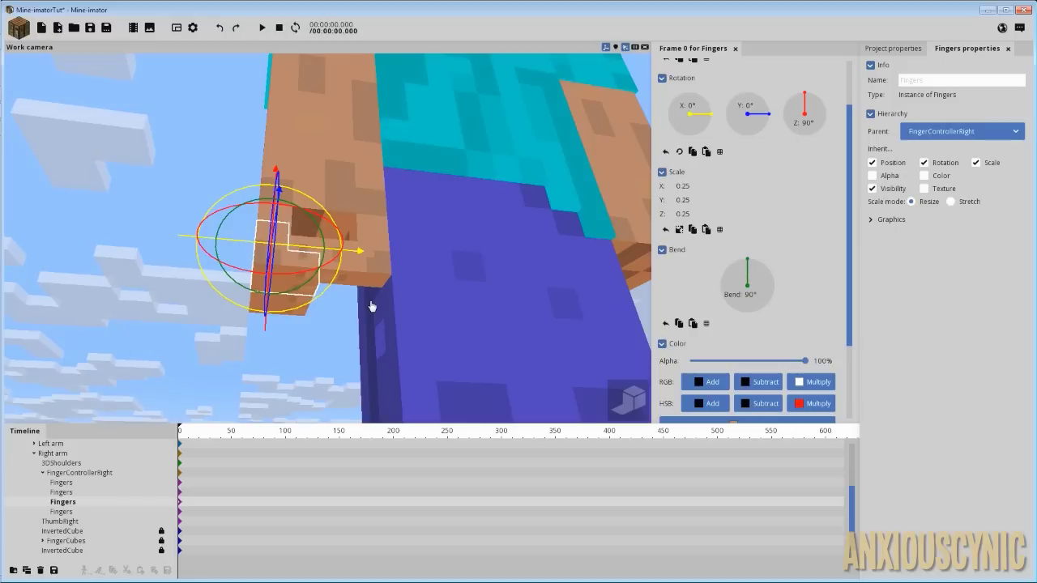
# Select the fourth Fingers part and examine the right hand's fingers and thumb from the front and from below.
pyautogui.click(63, 511)
pyautogui.moveTo(395, 317)
pyautogui.mouseDown()
pyautogui.moveTo(348, 314)
pyautogui.moveTo(394, 317)
pyautogui.mouseUp()
pyautogui.scroll(-3, 395, 316)
pyautogui.moveTo(441, 274); pyautogui.dragTo(441, 243, button='right')
pyautogui.moveTo(441, 274); pyautogui.dragTo(439, 348)
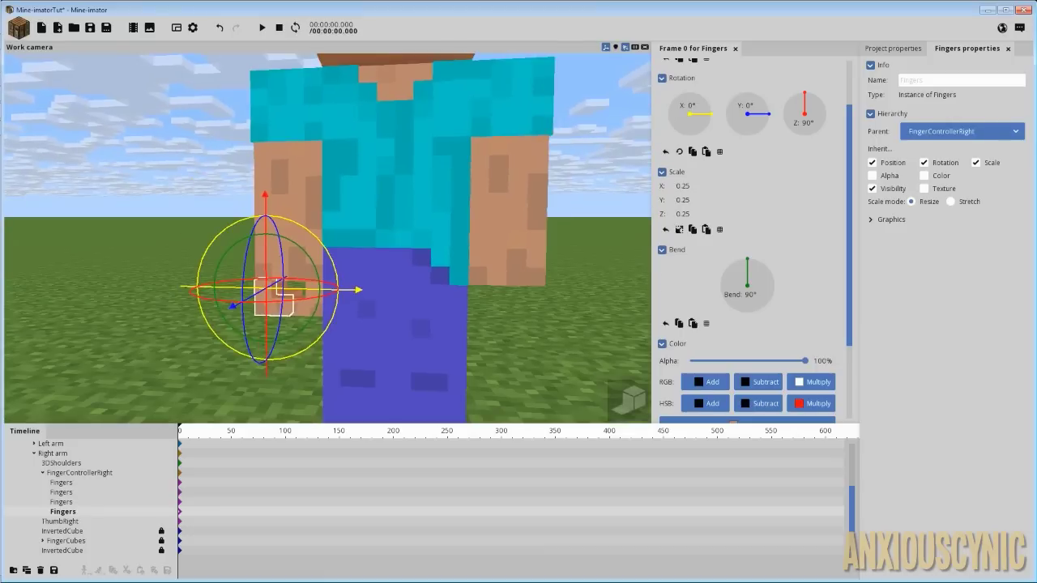
pyautogui.moveTo(440, 283)
pyautogui.mouseDown(button='right')
pyautogui.moveTo(413, 315)
pyautogui.moveTo(437, 285)
pyautogui.mouseUp(button='right')
pyautogui.moveTo(464, 296); pyautogui.dragTo(433, 222)
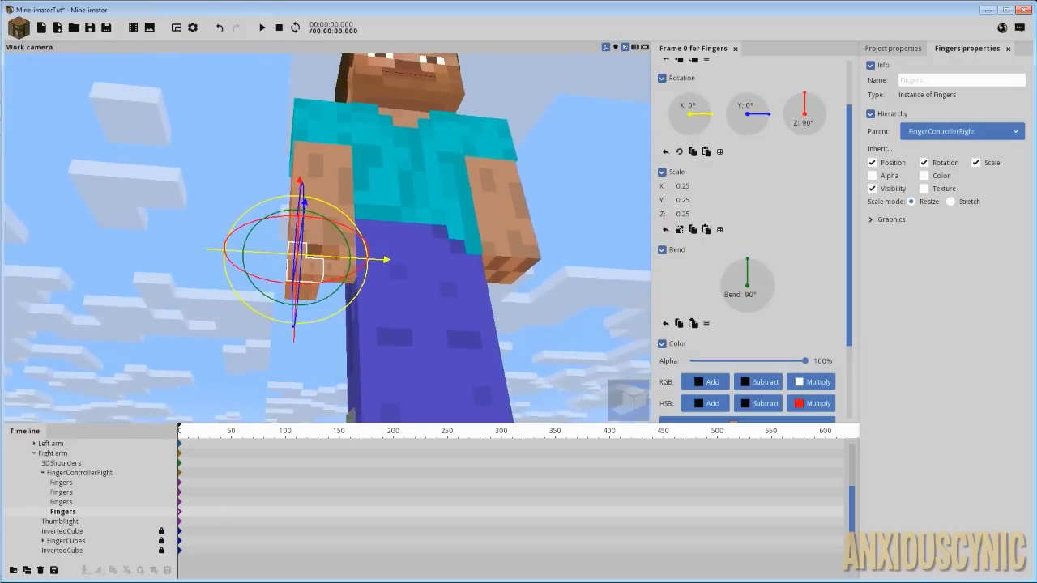
pyautogui.scroll(3, 430, 303)
pyautogui.moveTo(430, 303); pyautogui.dragTo(405, 306)
pyautogui.scroll(4, 481, 345)
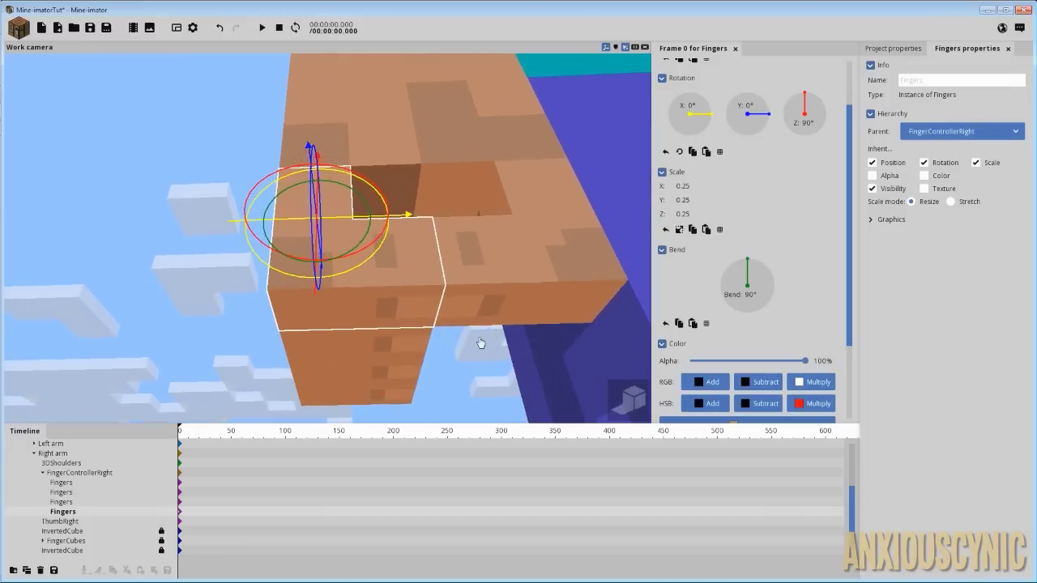
pyautogui.moveTo(481, 345); pyautogui.dragTo(421, 279)
pyautogui.moveTo(518, 374); pyautogui.dragTo(567, 379)
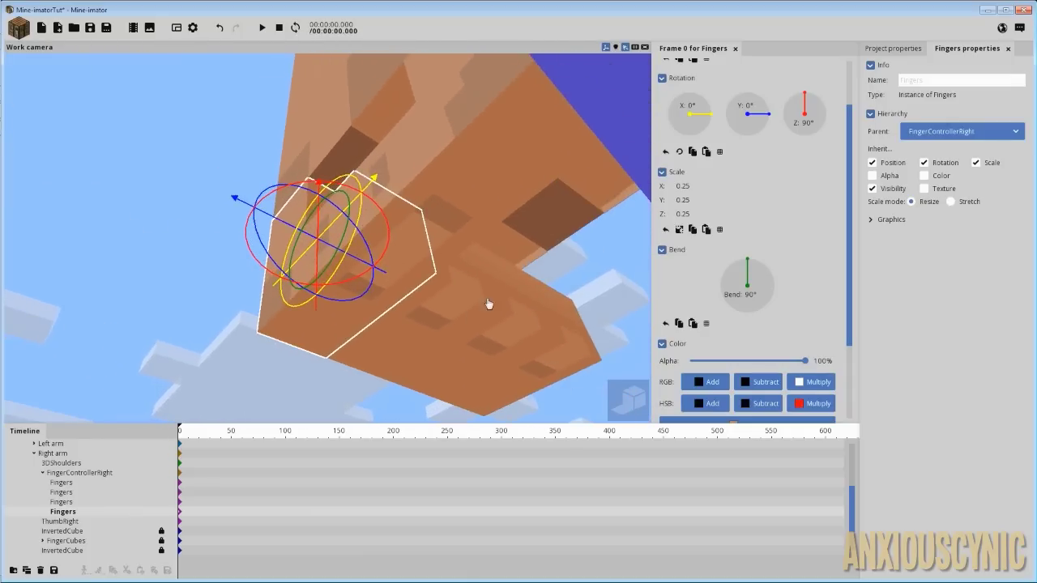
# Collapse the Right arm, expand the Left arm, and unhide its FingerControllerRight and ThumbRight timelines.
pyautogui.moveTo(489, 304); pyautogui.dragTo(493, 146)
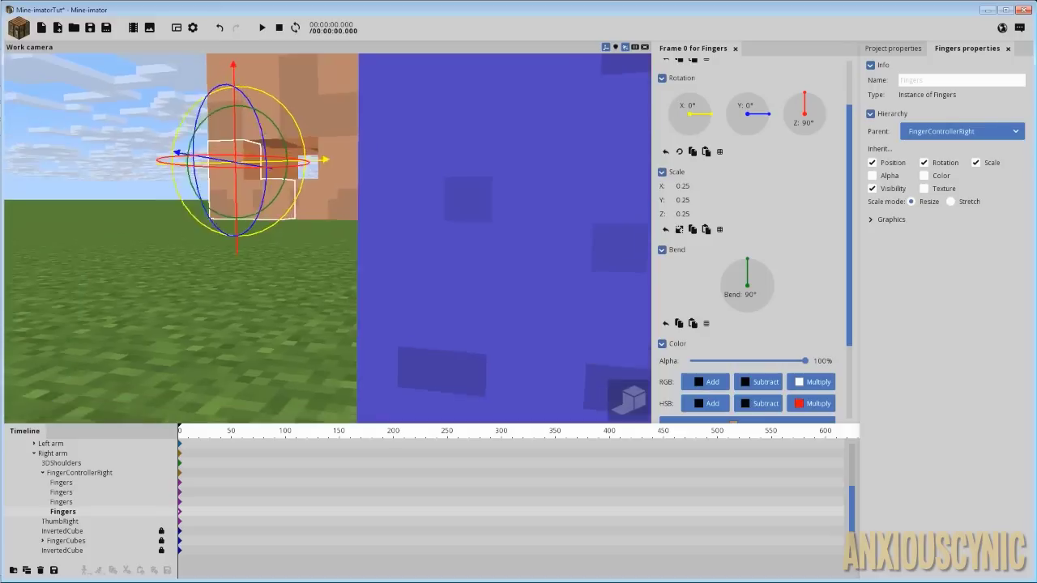
pyautogui.scroll(-4, 486, 304)
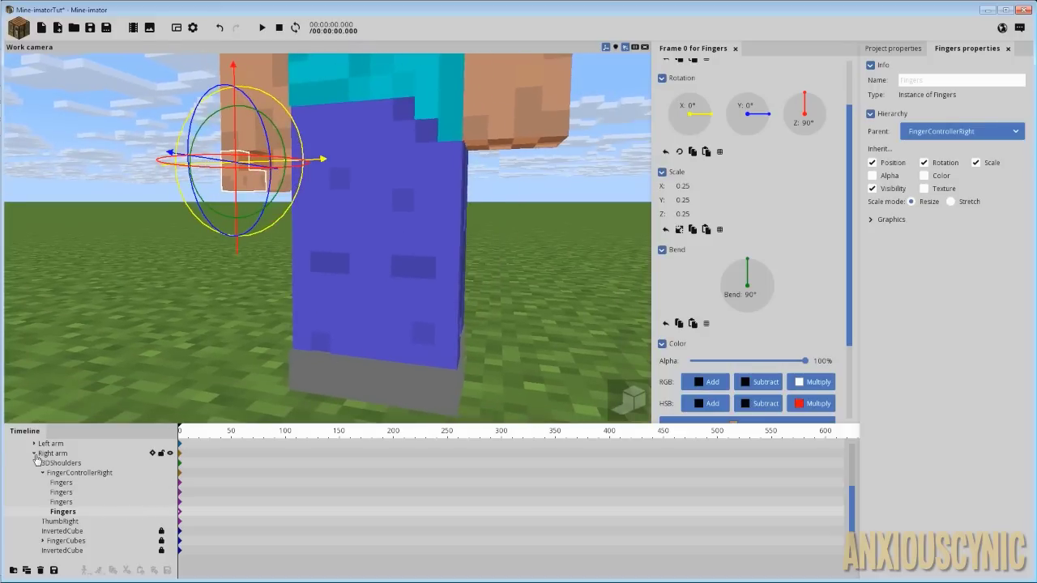
pyautogui.click(34, 452)
pyautogui.click(34, 443)
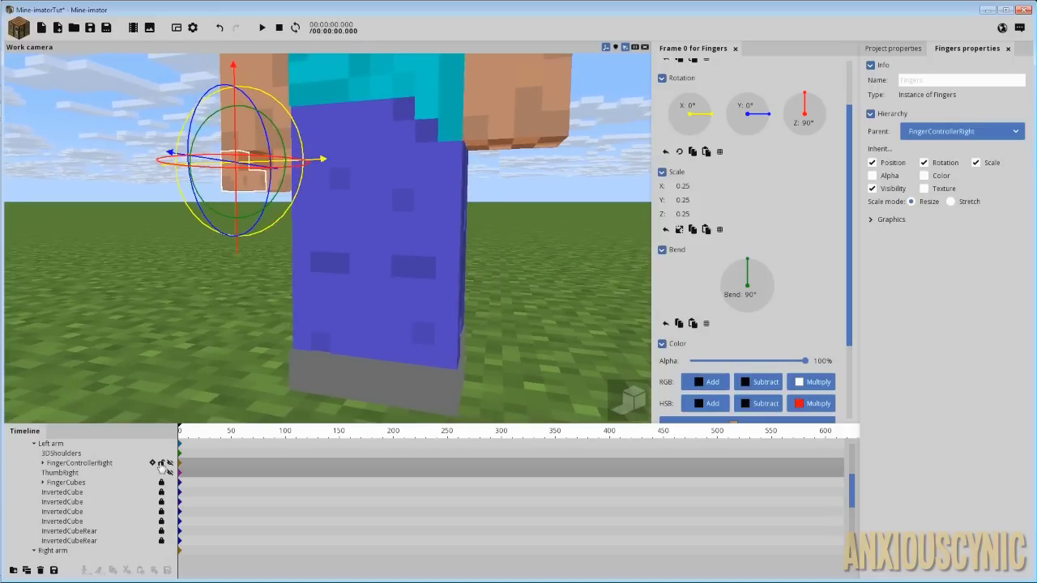
pyautogui.click(170, 463)
pyautogui.click(171, 473)
# Examine the character's left hand and both sets of fingers from the front and the side.
pyautogui.moveTo(443, 232); pyautogui.dragTo(410, 264)
pyautogui.scroll(-4, 410, 264)
pyautogui.moveTo(410, 265); pyautogui.dragTo(412, 248, button='right')
pyautogui.moveTo(412, 248); pyautogui.dragTo(479, 296)
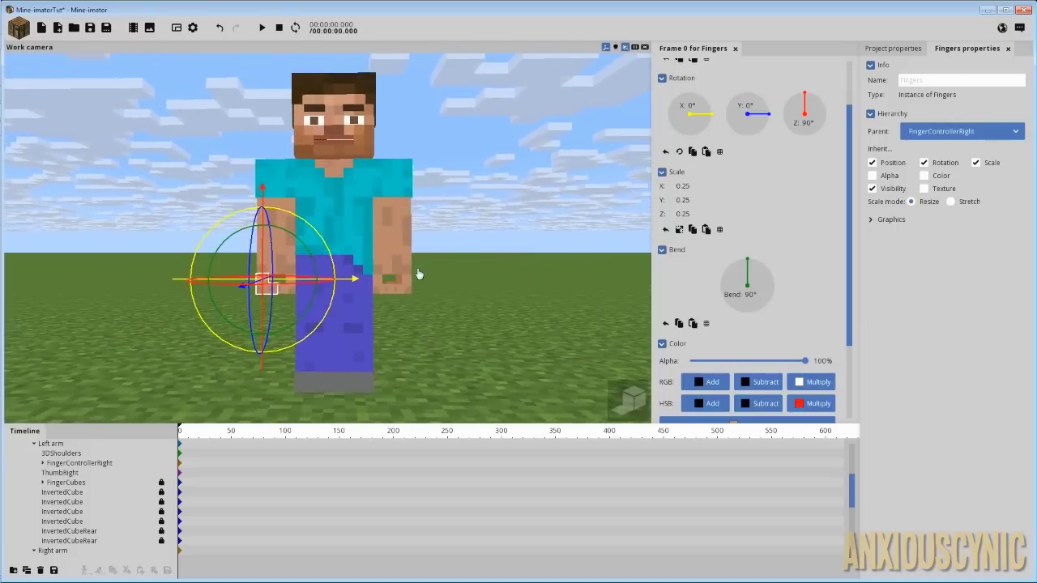
pyautogui.scroll(4, 419, 275)
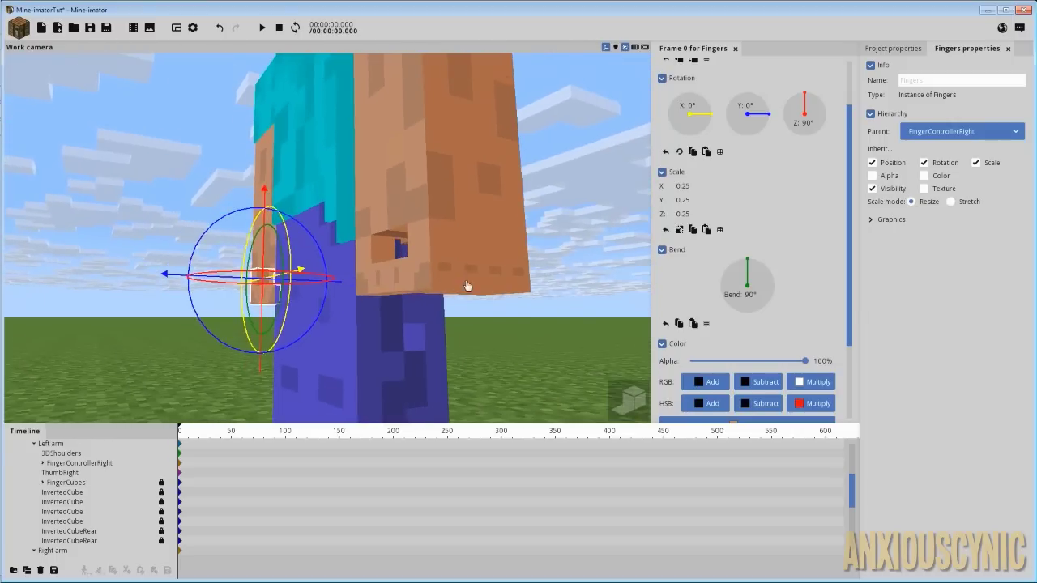
pyautogui.moveTo(422, 280)
pyautogui.mouseDown()
pyautogui.moveTo(452, 246)
pyautogui.moveTo(405, 277)
pyautogui.mouseUp()
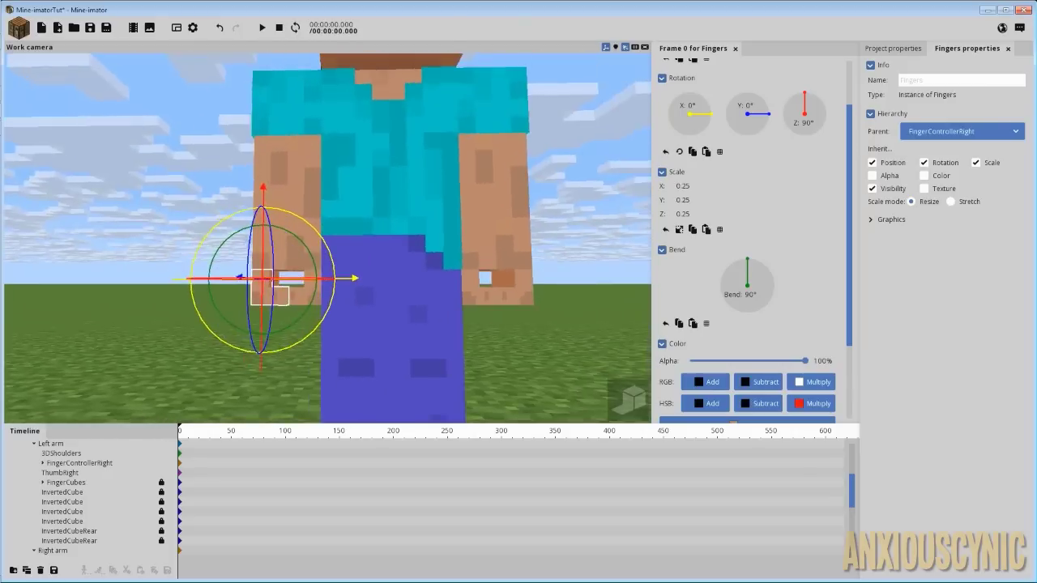
pyautogui.scroll(-3, 421, 228)
pyautogui.moveTo(420, 228); pyautogui.dragTo(415, 281)
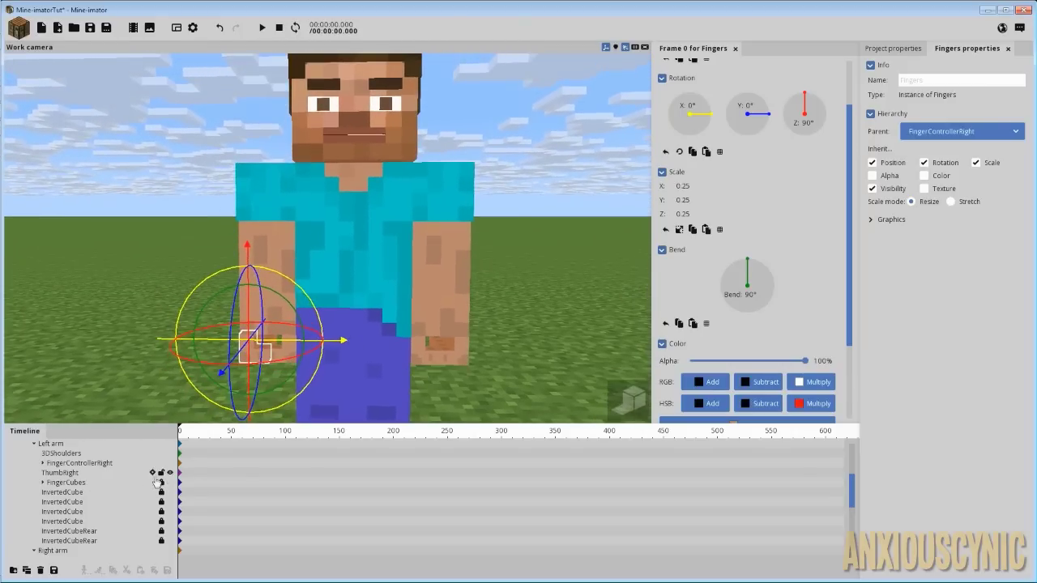
# Hide the FingerControllerRight and ThumbRight timelines of the left arm.
pyautogui.click(78, 464)
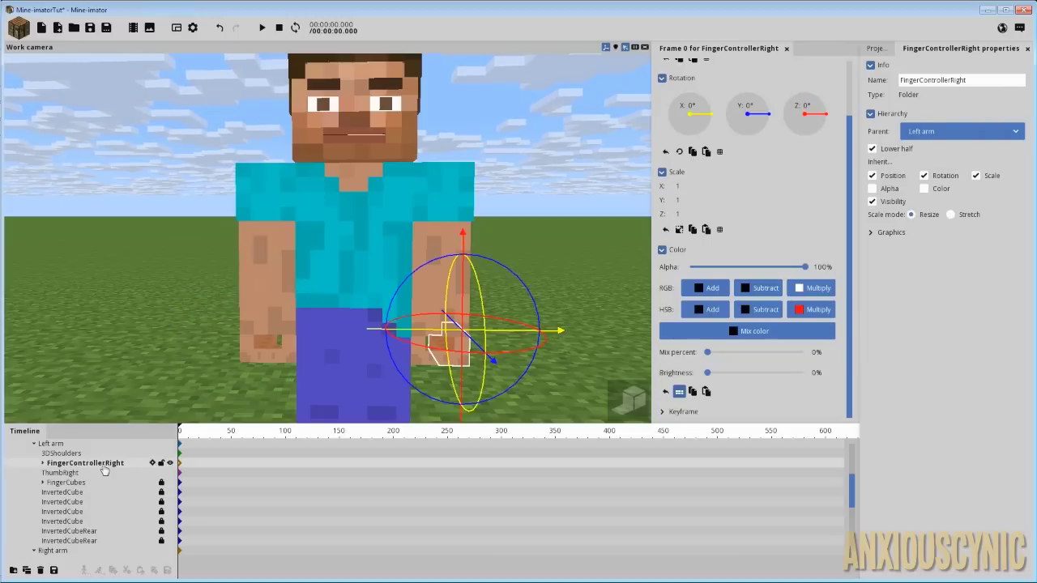
pyautogui.click(74, 473)
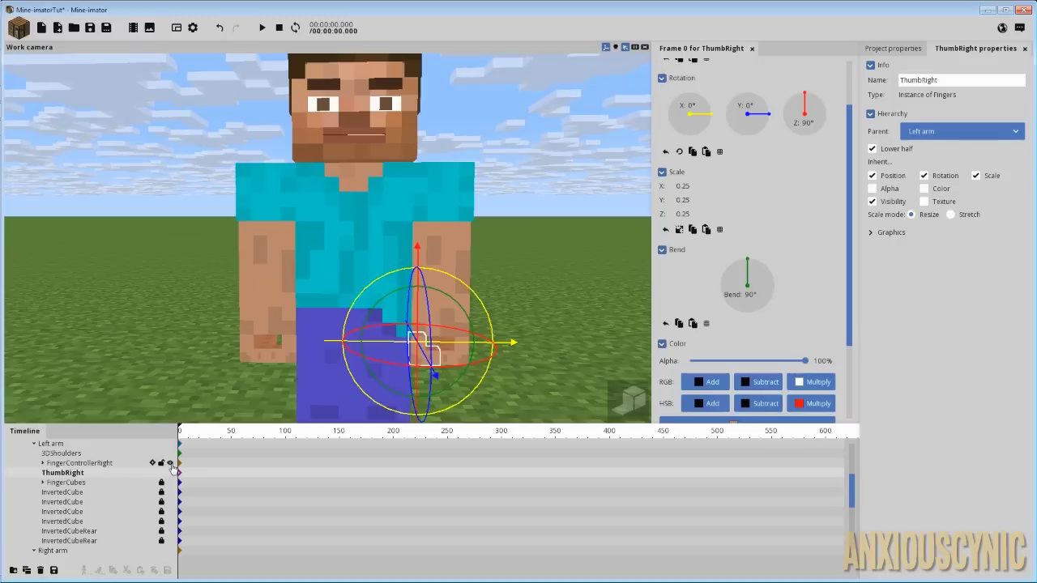
pyautogui.click(170, 474)
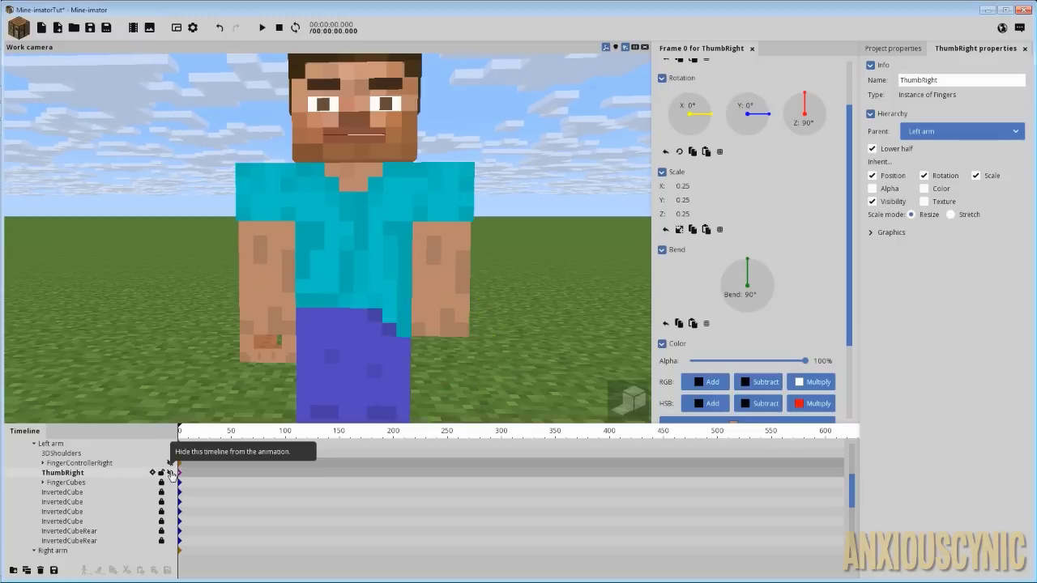
pyautogui.click(69, 464)
# Collapse FingerControllerRight under the Right arm and hide it together with the arm's ThumbRight timeline.
pyautogui.scroll(3, 70, 465)
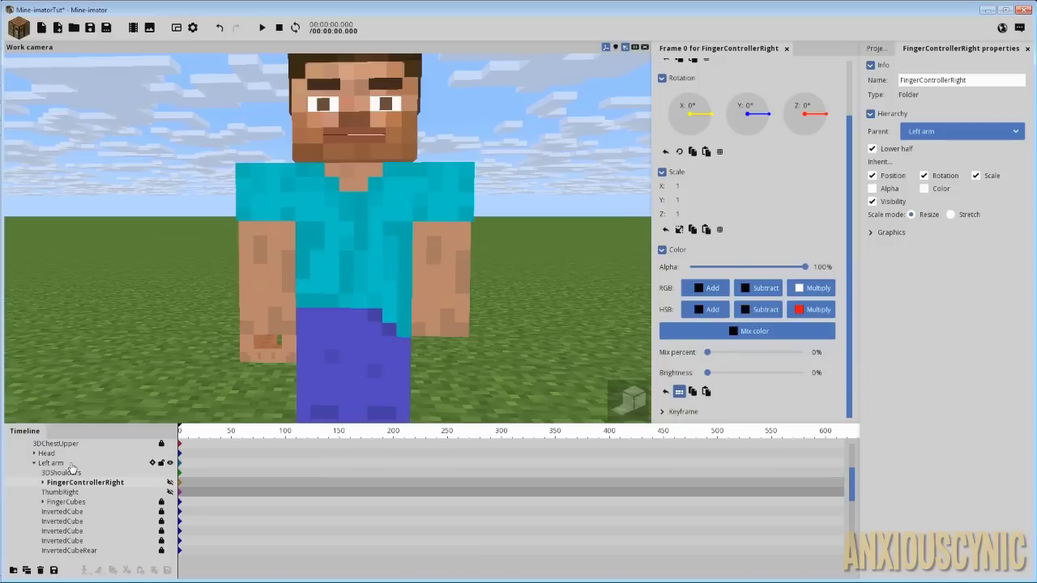
pyautogui.scroll(-4, 66, 471)
pyautogui.scroll(-2, 65, 473)
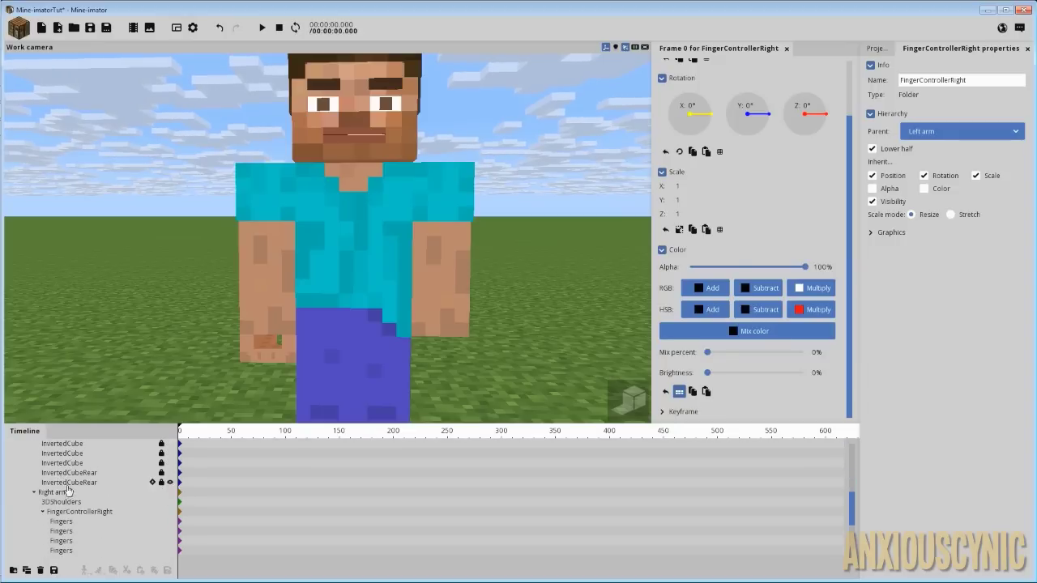
pyautogui.click(107, 483)
pyautogui.click(43, 483)
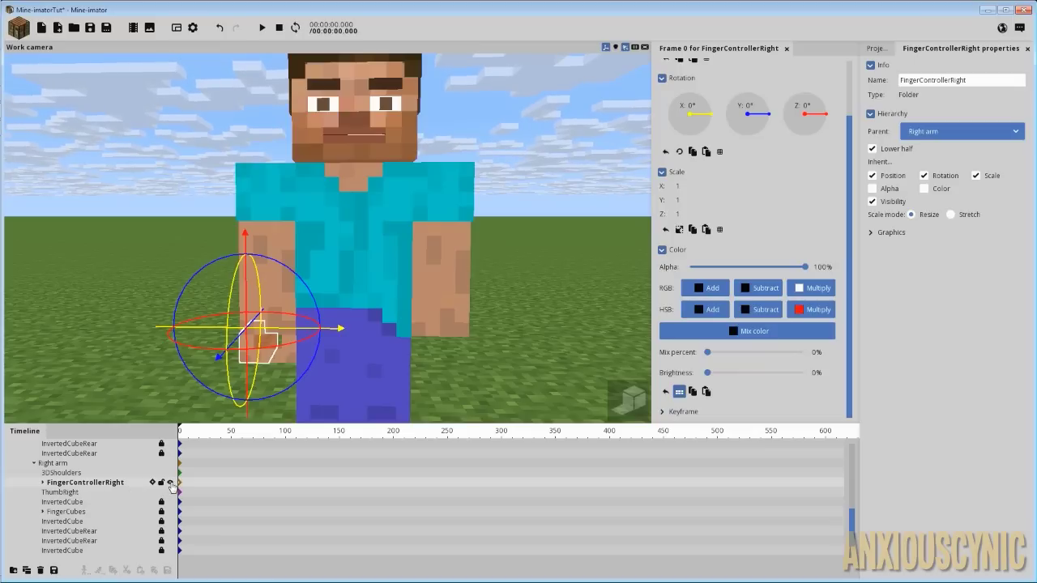
pyautogui.click(170, 484)
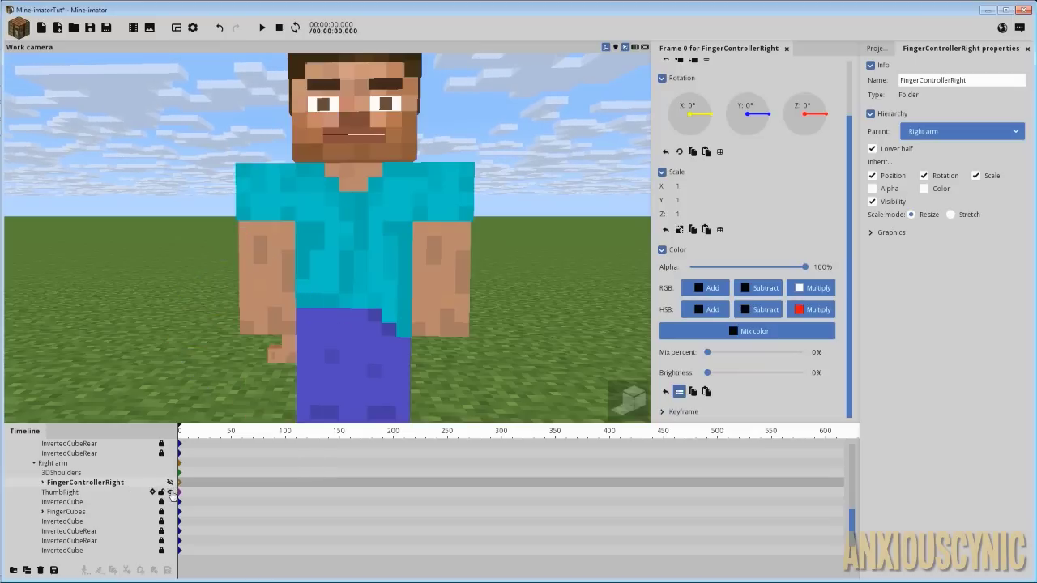
pyautogui.click(171, 493)
pyautogui.moveTo(371, 369); pyautogui.dragTo(409, 349)
pyautogui.scroll(-2, 366, 360)
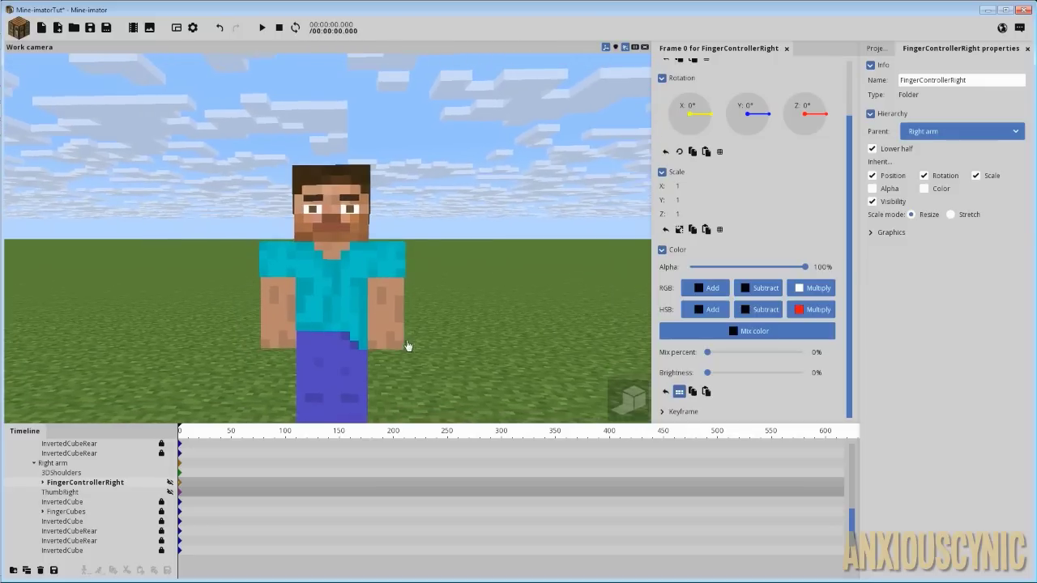
pyautogui.moveTo(409, 349); pyautogui.dragTo(412, 345, button='right')
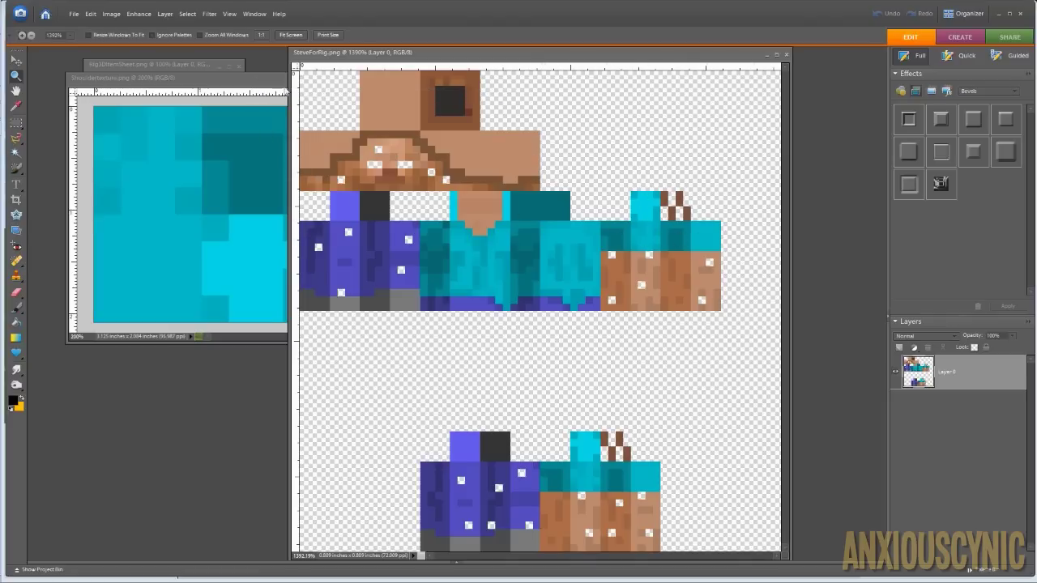
# Switch to Photoshop Elements, bring Shouldertexture.png in front of SteveForRig.png and reposition its window.
pyautogui.click(252, 80)
pyautogui.moveTo(251, 80); pyautogui.dragTo(315, 89)
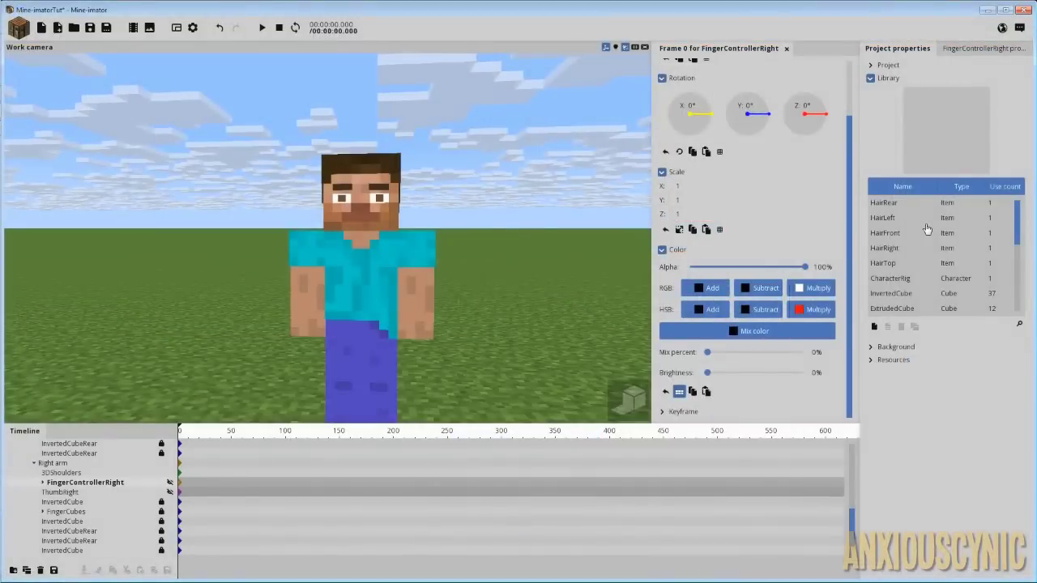
# Switch to Mine-imator and inspect the HairRear, HairLeft, HairFront, HairRight and HairTop items in the project library.
pyautogui.click(913, 206)
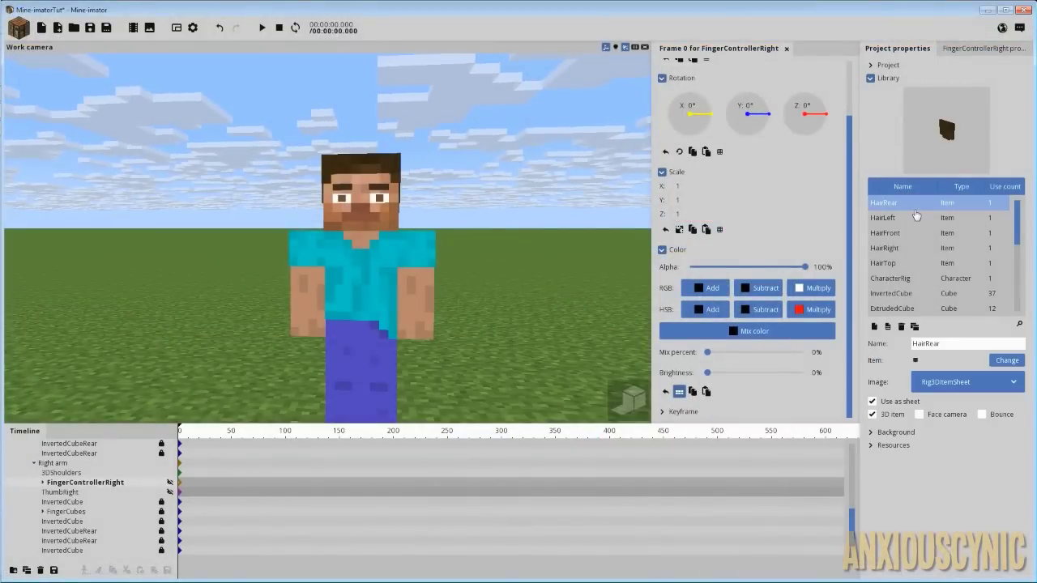
pyautogui.click(903, 224)
pyautogui.scroll(-1, 912, 260)
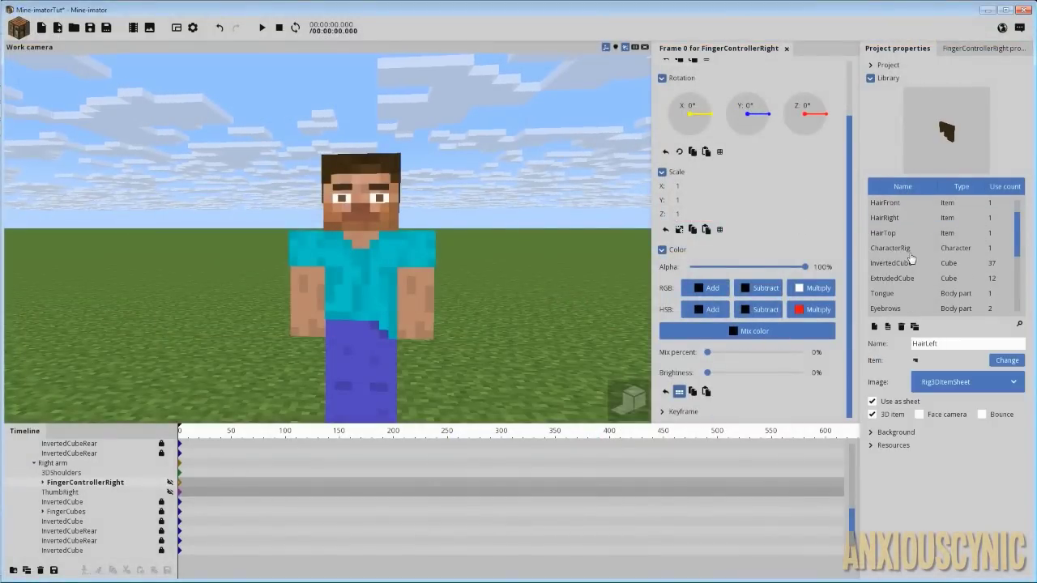
pyautogui.scroll(1, 912, 258)
pyautogui.click(903, 233)
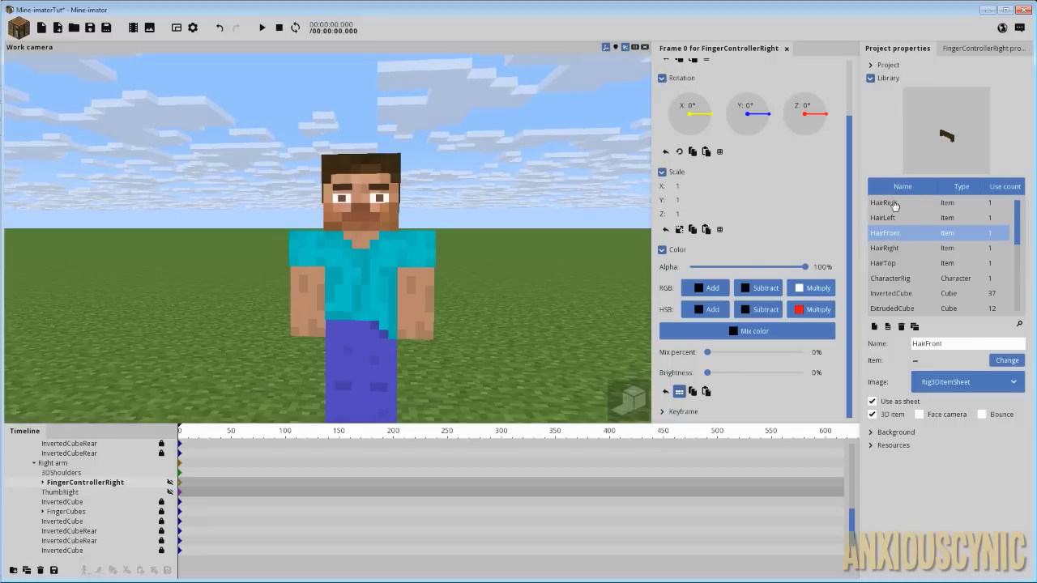
pyautogui.click(906, 205)
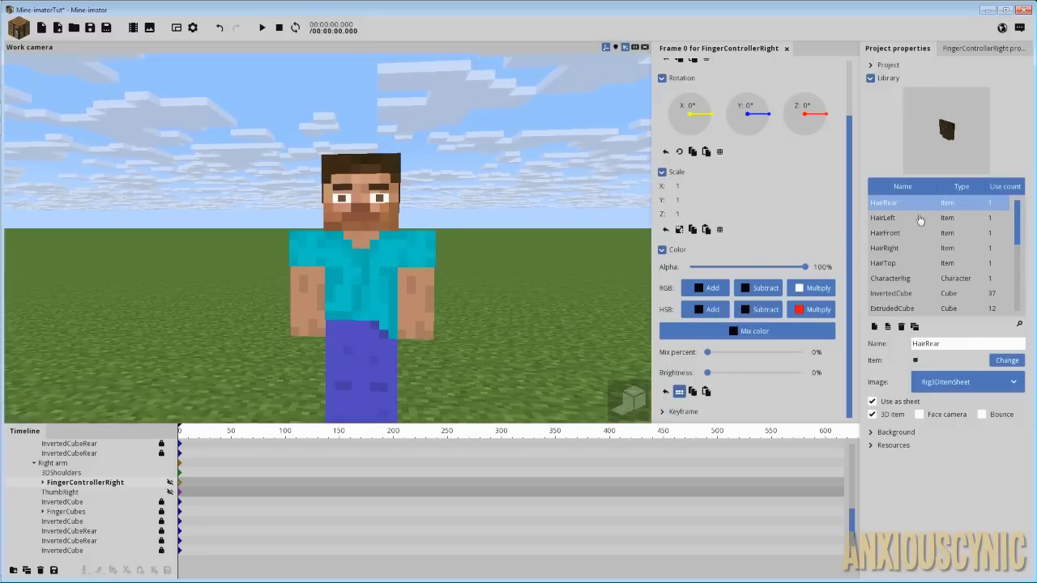
pyautogui.click(905, 219)
pyautogui.click(913, 235)
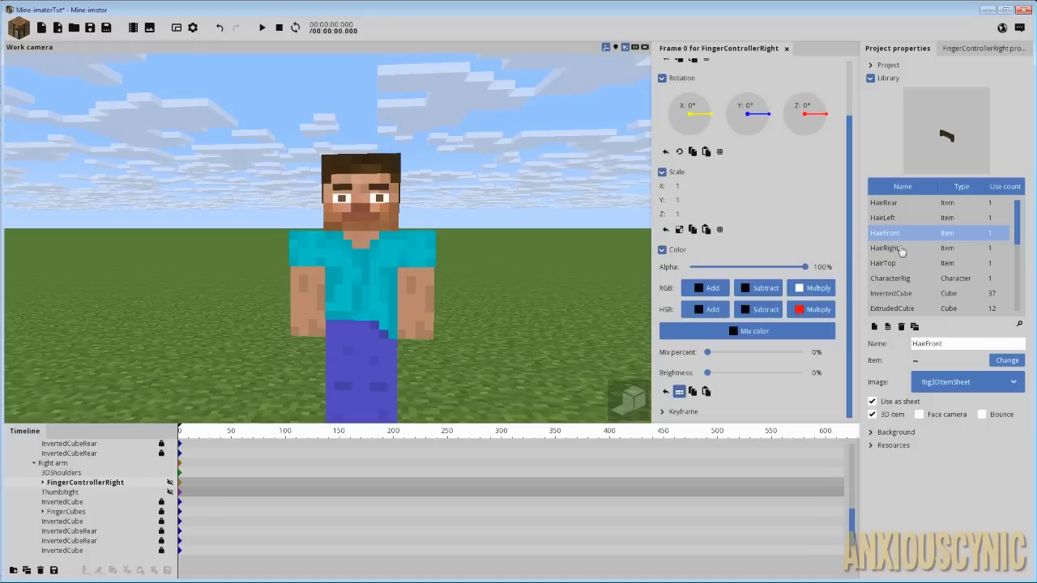
pyautogui.click(907, 250)
pyautogui.scroll(-1, 913, 256)
pyautogui.scroll(-1, 913, 256)
pyautogui.click(897, 234)
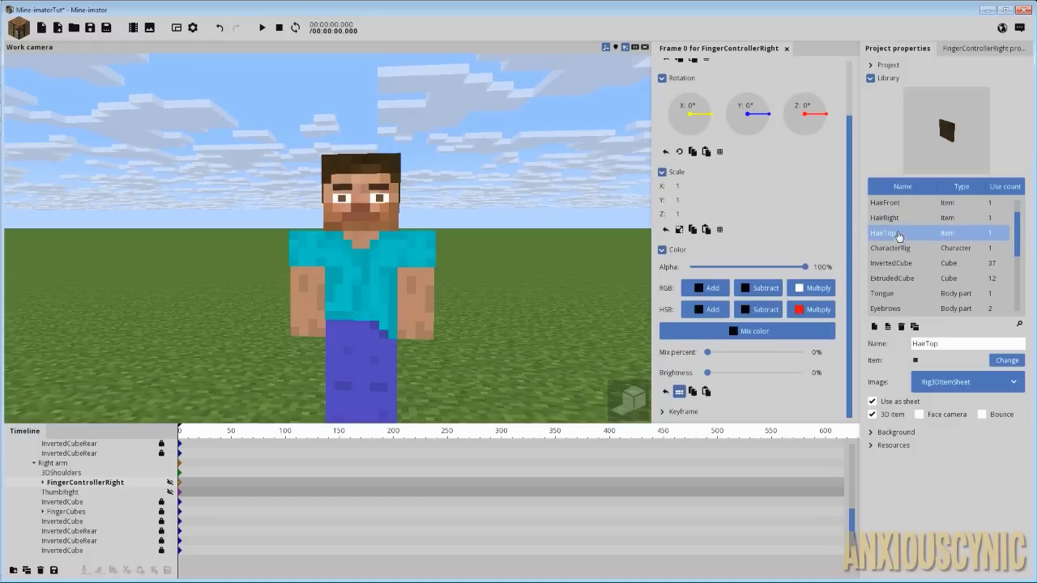
# Inspect the library settings of CharacterRig, InvertedCube, ExtrudedCube and Tongue one after another.
pyautogui.scroll(-1, 911, 247)
pyautogui.click(913, 234)
pyautogui.scroll(-1, 917, 241)
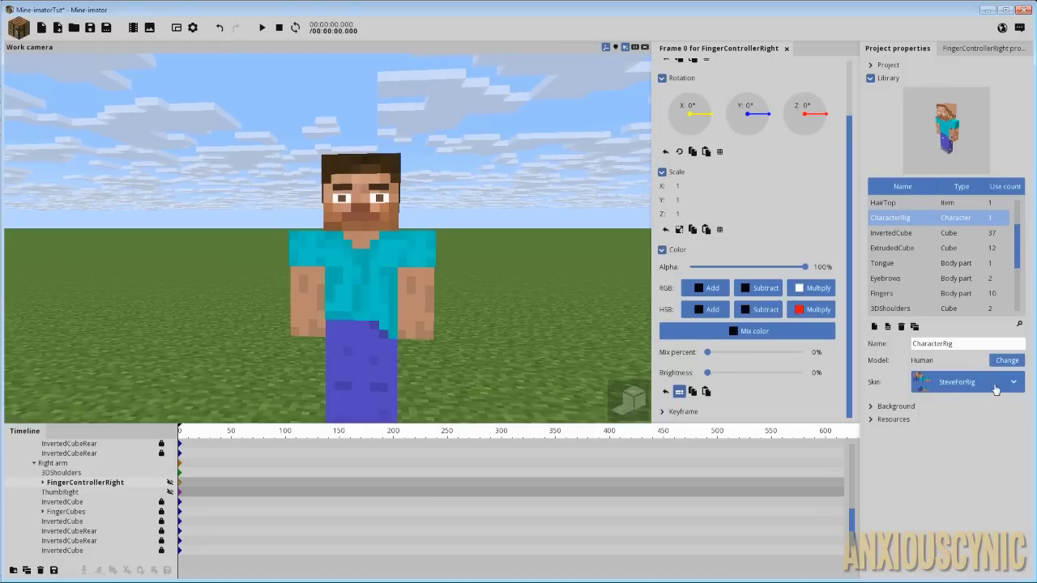
pyautogui.click(918, 234)
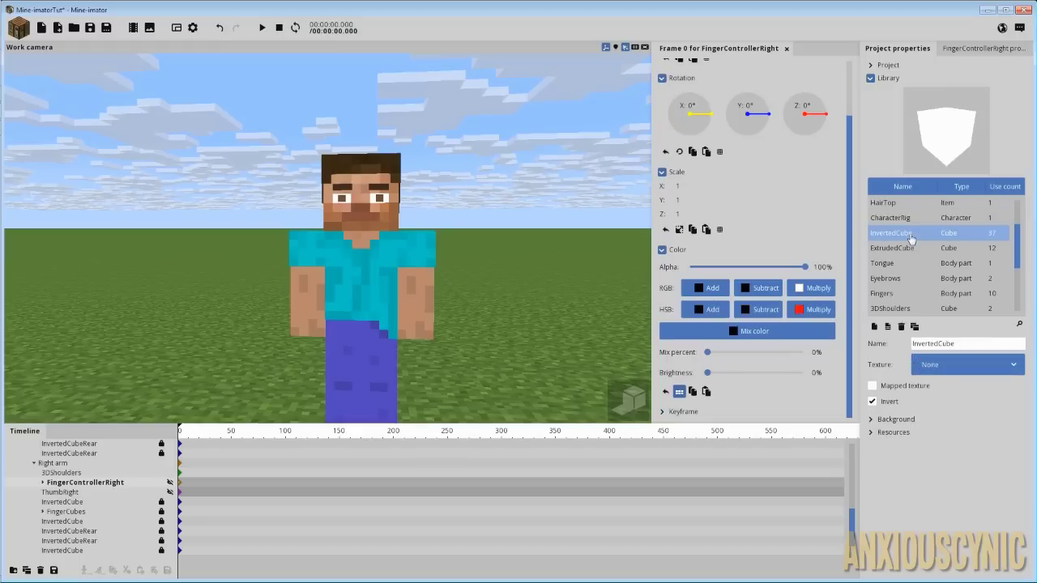
pyautogui.click(911, 251)
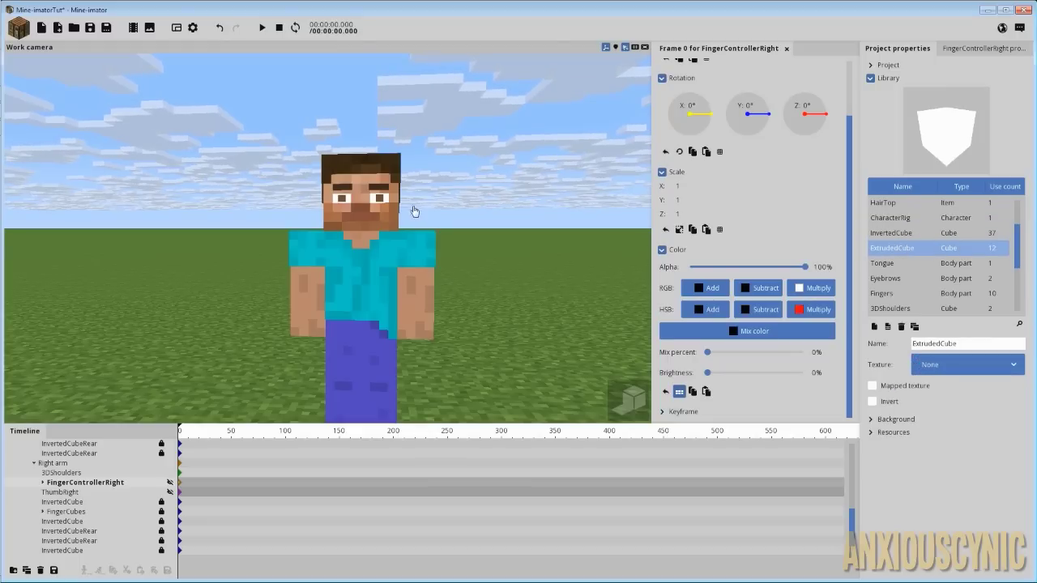
pyautogui.moveTo(413, 210); pyautogui.dragTo(375, 254, button='right')
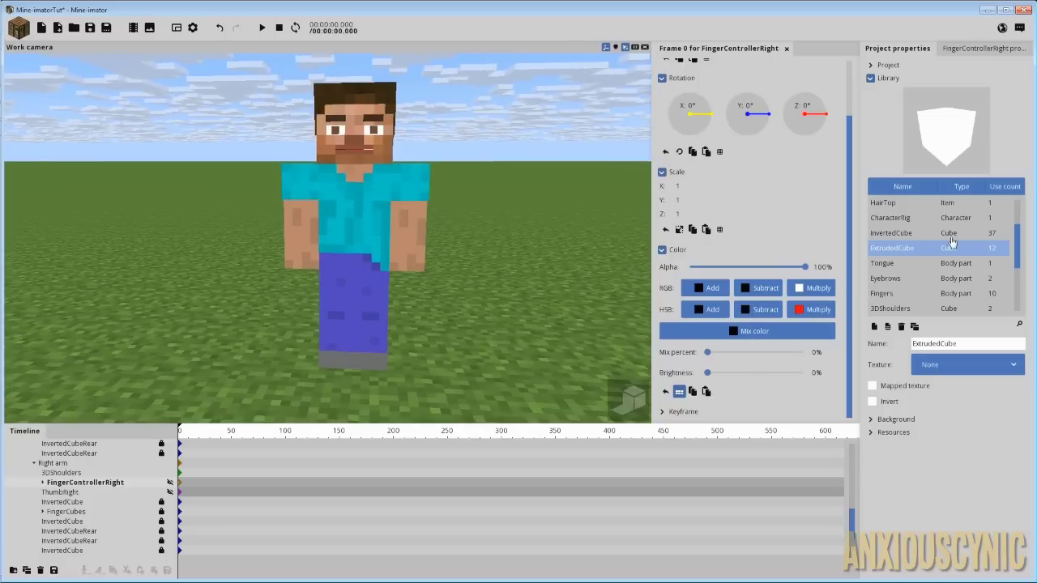
pyautogui.click(918, 269)
pyautogui.scroll(-2, 917, 272)
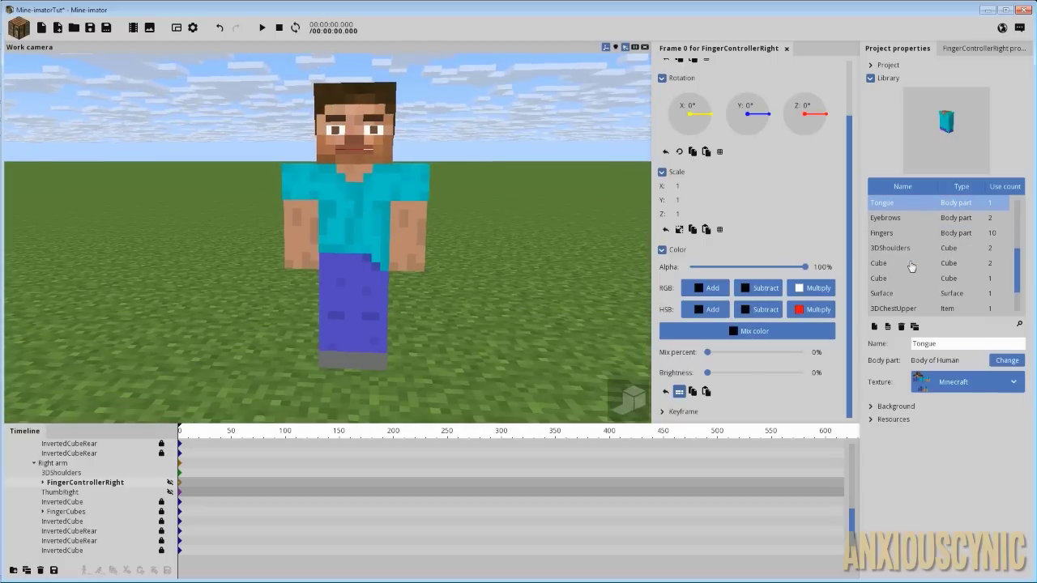
# Select the 3DShoulders cube in the library and sort the library list by name.
pyautogui.click(896, 251)
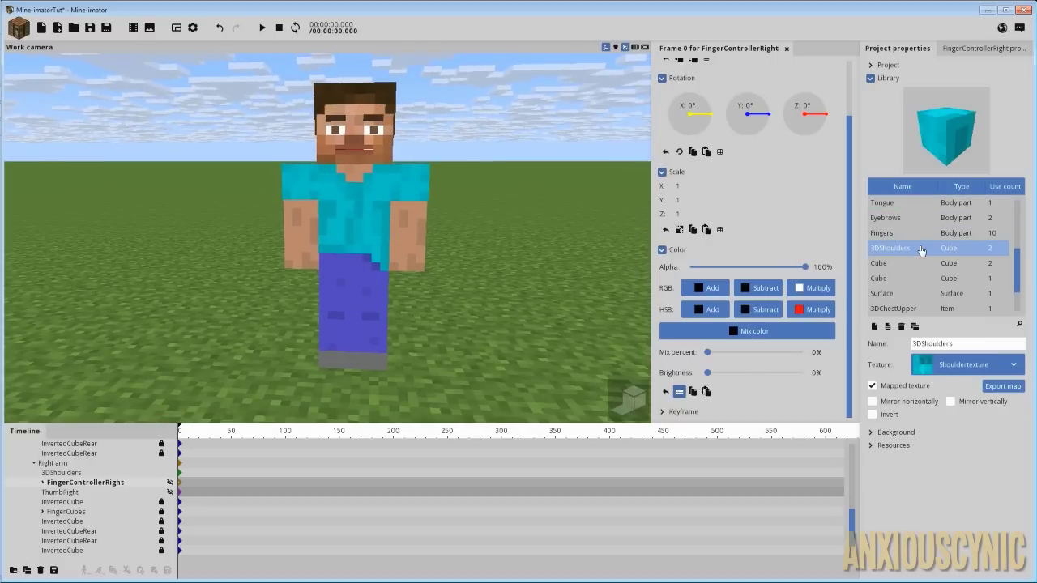
pyautogui.click(912, 191)
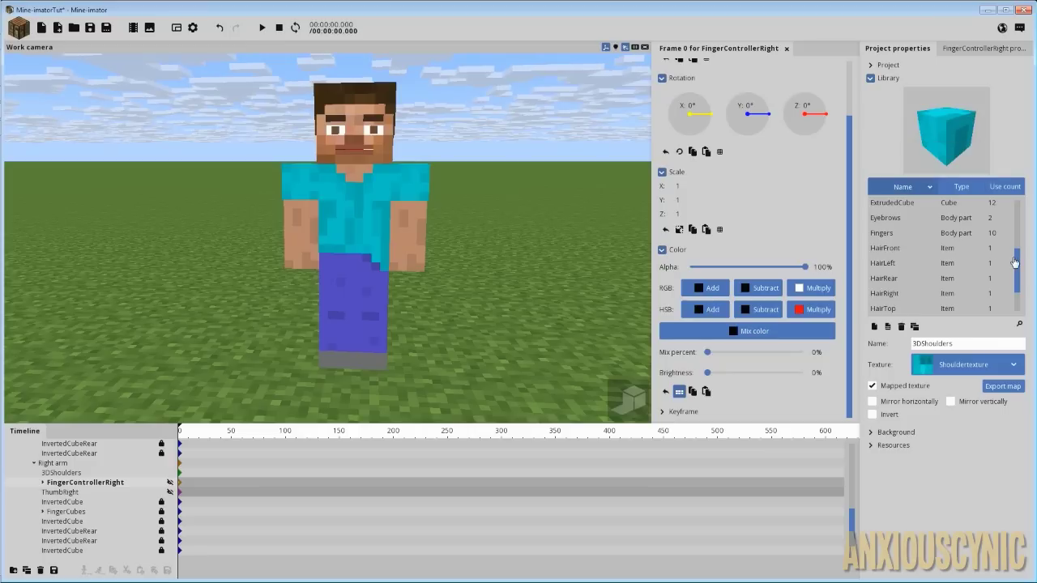
pyautogui.moveTo(1016, 264); pyautogui.dragTo(1013, 203)
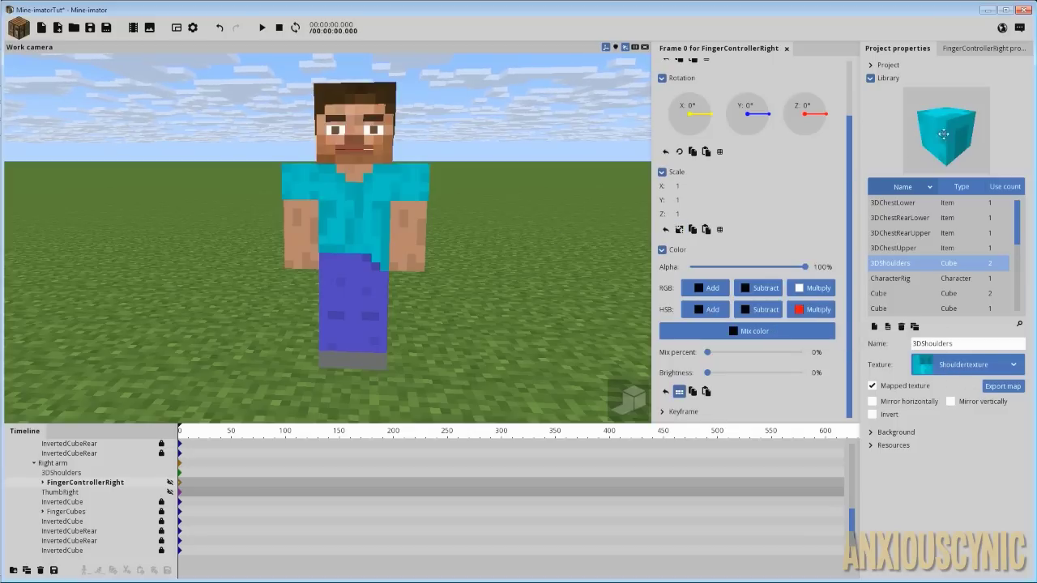
# Rotate the 3DShoulders preview to examine the cube's faces and check its Texture setting.
pyautogui.moveTo(943, 136); pyautogui.dragTo(965, 112)
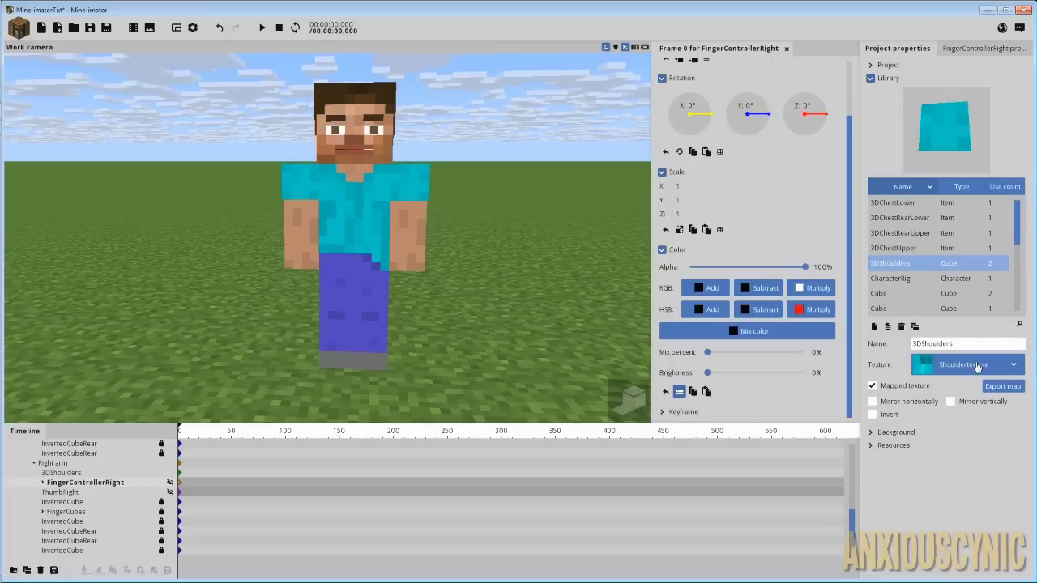
pyautogui.click(979, 366)
pyautogui.click(968, 366)
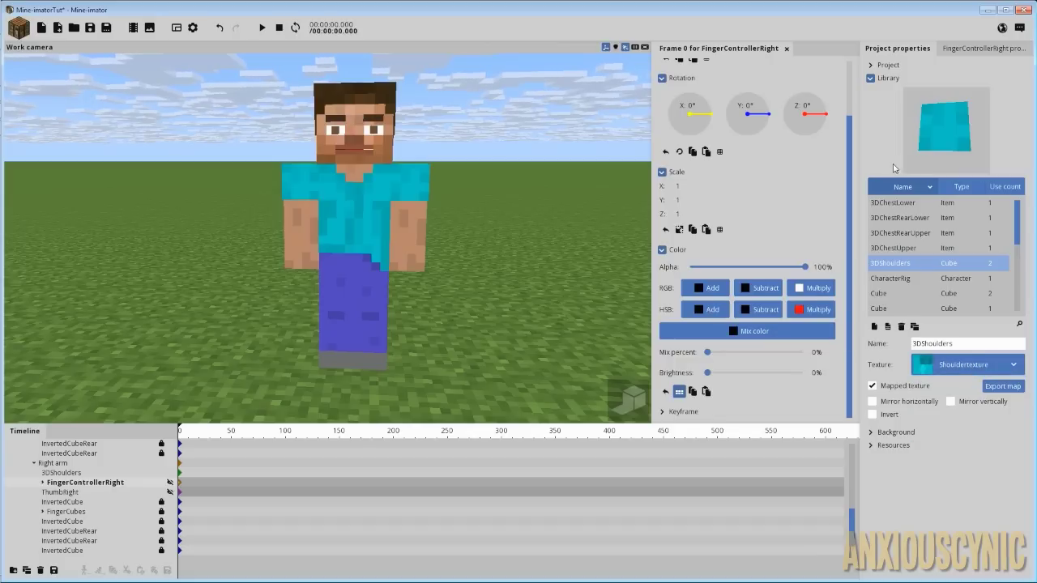
pyautogui.moveTo(948, 136); pyautogui.dragTo(933, 143)
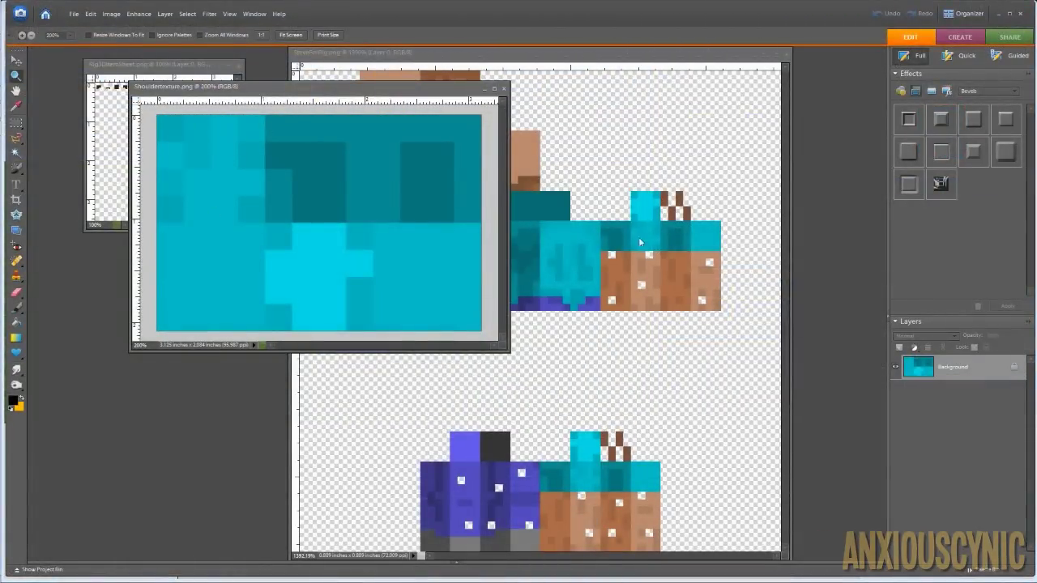
# Switch to Photoshop Elements and move the Shouldertexture.png window to uncover more of the SteveForRig.png skin.
pyautogui.moveTo(406, 91); pyautogui.dragTo(360, 86)
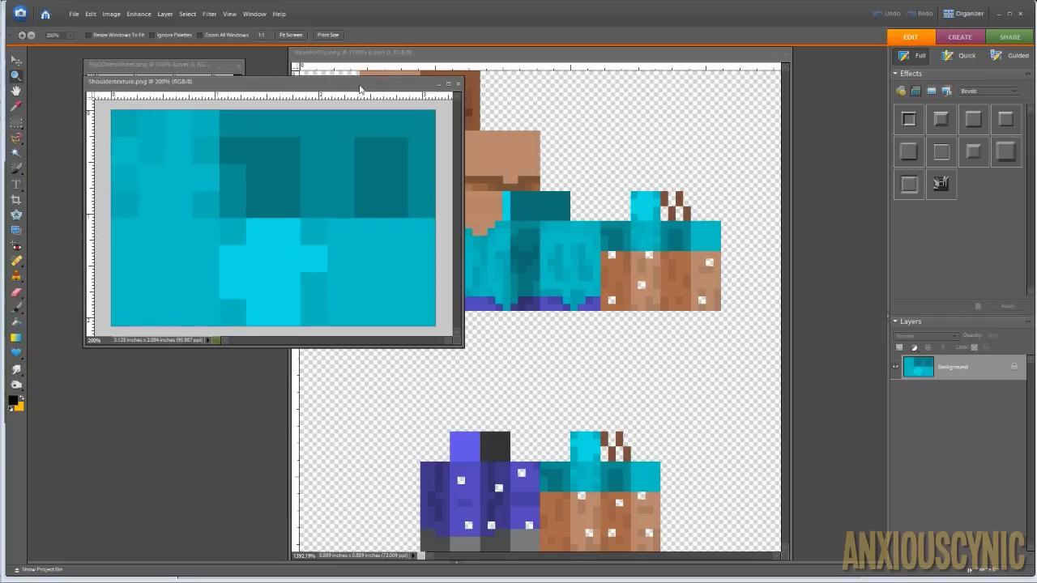
# Enlarge the arm area of SteveForRig.png and arrange it beside Shouldertexture.png to compare the sleeve faces.
pyautogui.click(409, 57)
pyautogui.moveTo(592, 180); pyautogui.dragTo(728, 276)
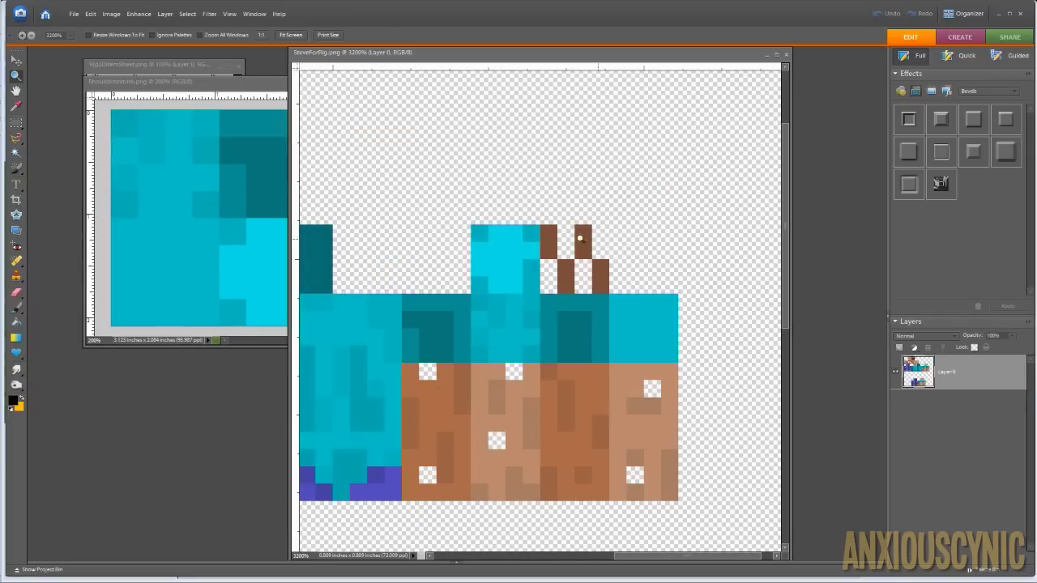
pyautogui.moveTo(470, 52); pyautogui.dragTo(567, 67)
pyautogui.moveTo(243, 81); pyautogui.dragTo(267, 103)
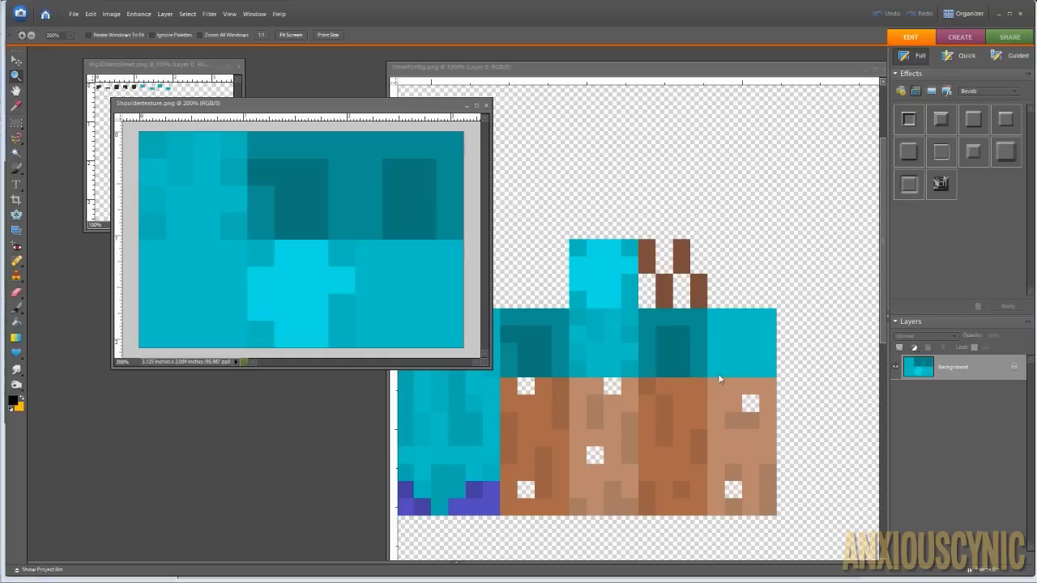
pyautogui.moveTo(329, 113); pyautogui.dragTo(463, 74)
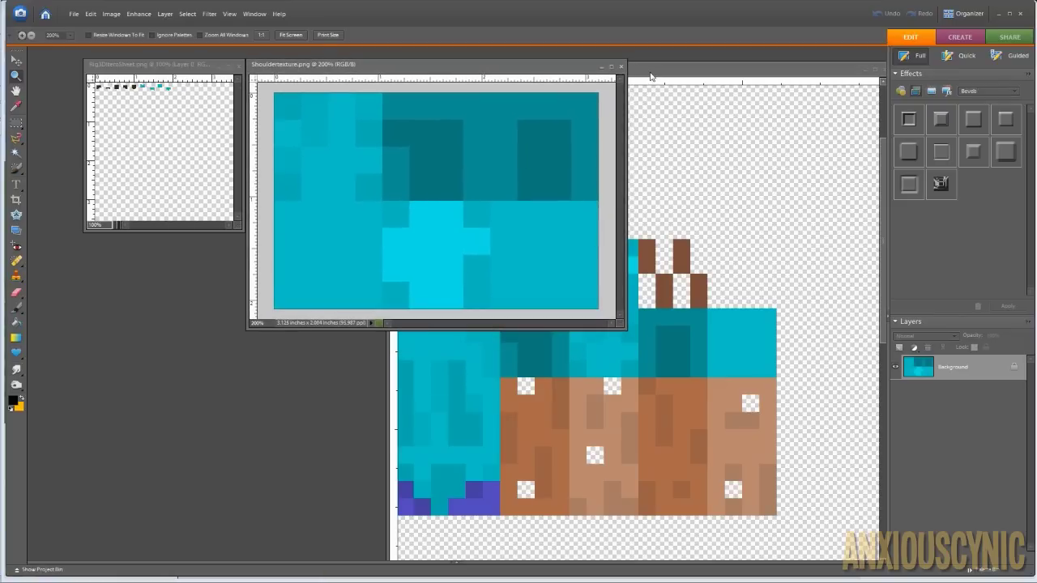
pyautogui.moveTo(541, 68); pyautogui.dragTo(378, 242)
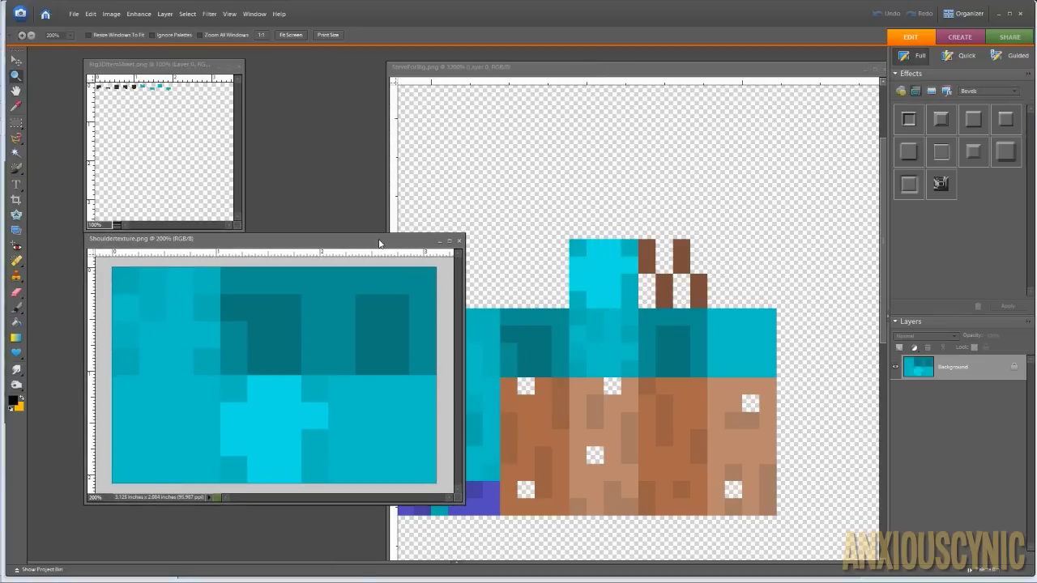
# Fit Rig3DItemSheet.png to the screen, widen its window and magnify the row of hair and chest items to 700%.
pyautogui.click(173, 68)
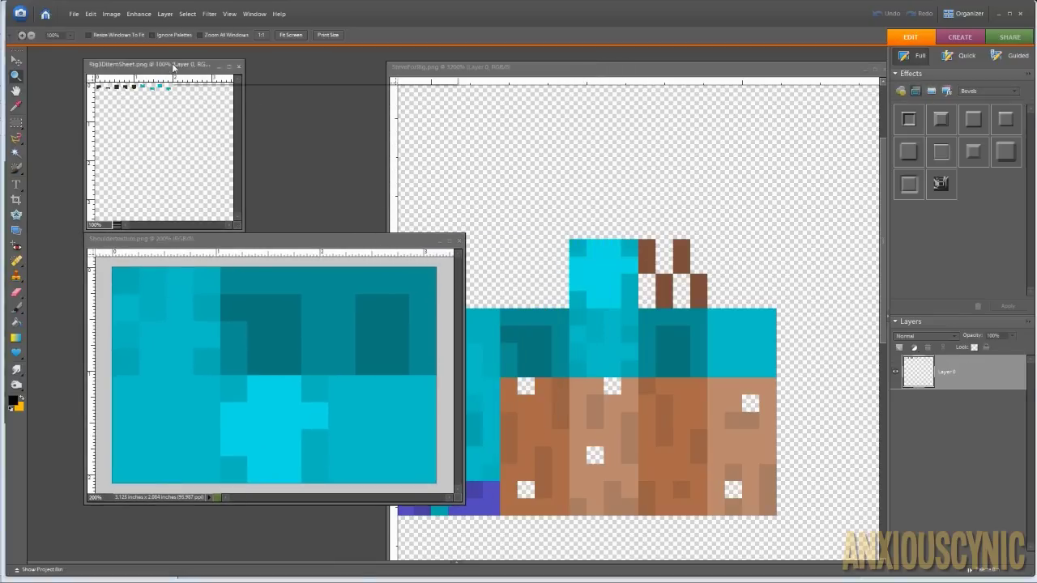
pyautogui.moveTo(173, 68); pyautogui.dragTo(295, 74)
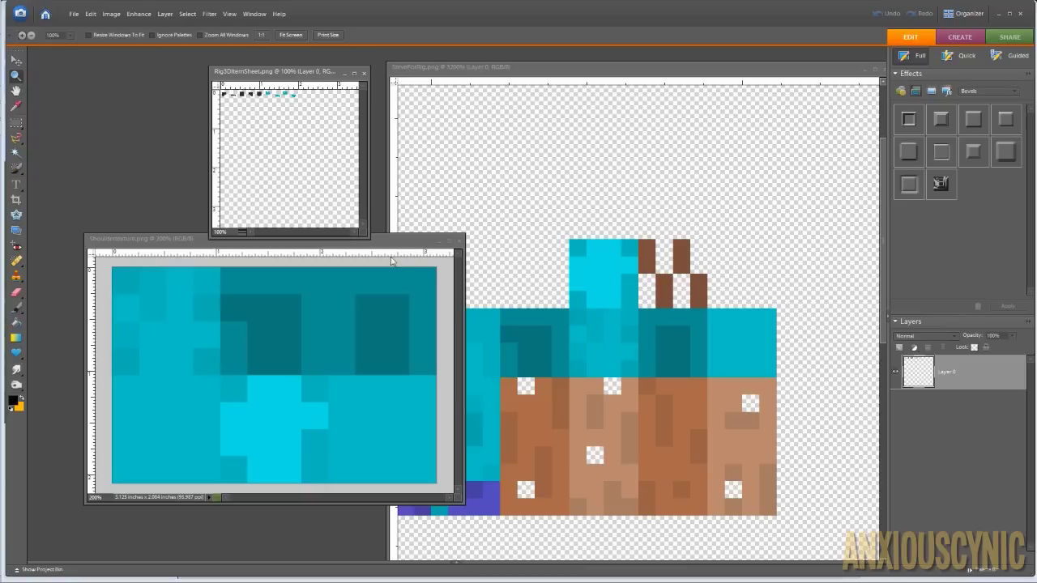
pyautogui.hotkey('ctrl', '0')
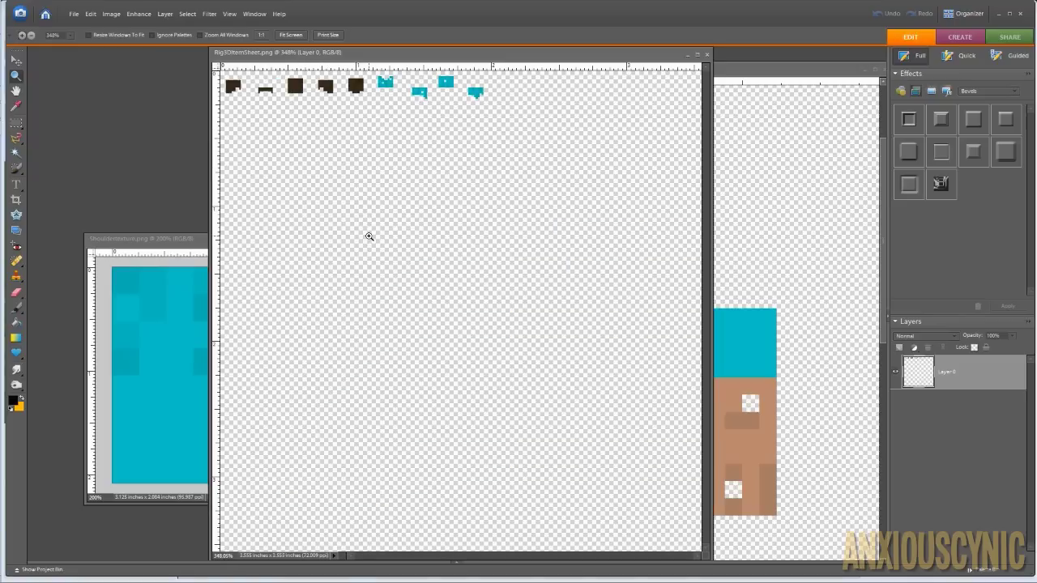
pyautogui.moveTo(510, 136); pyautogui.dragTo(220, 71)
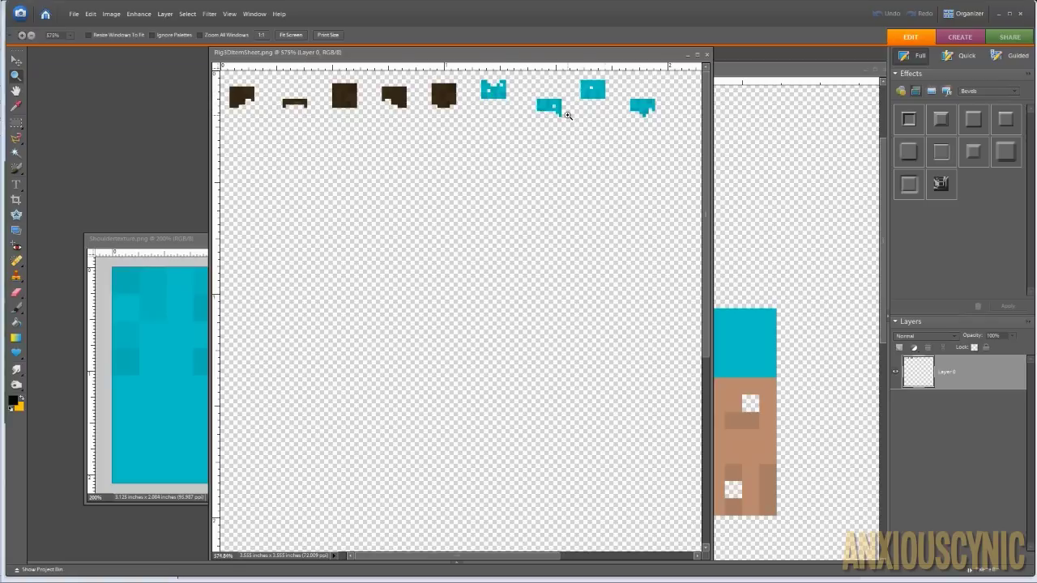
pyautogui.moveTo(713, 110); pyautogui.dragTo(841, 109)
pyautogui.click(463, 104)
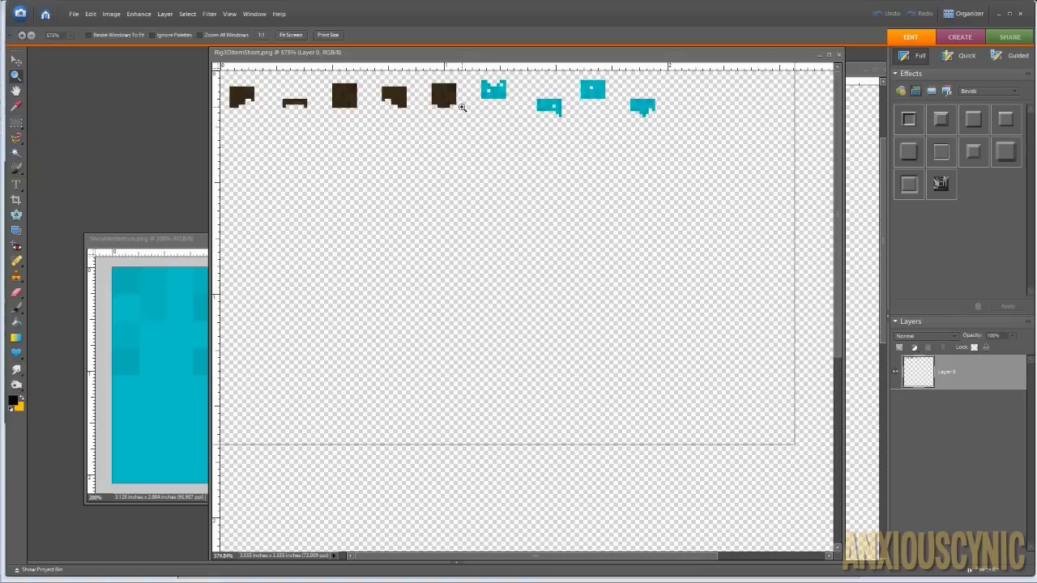
pyautogui.click(463, 104)
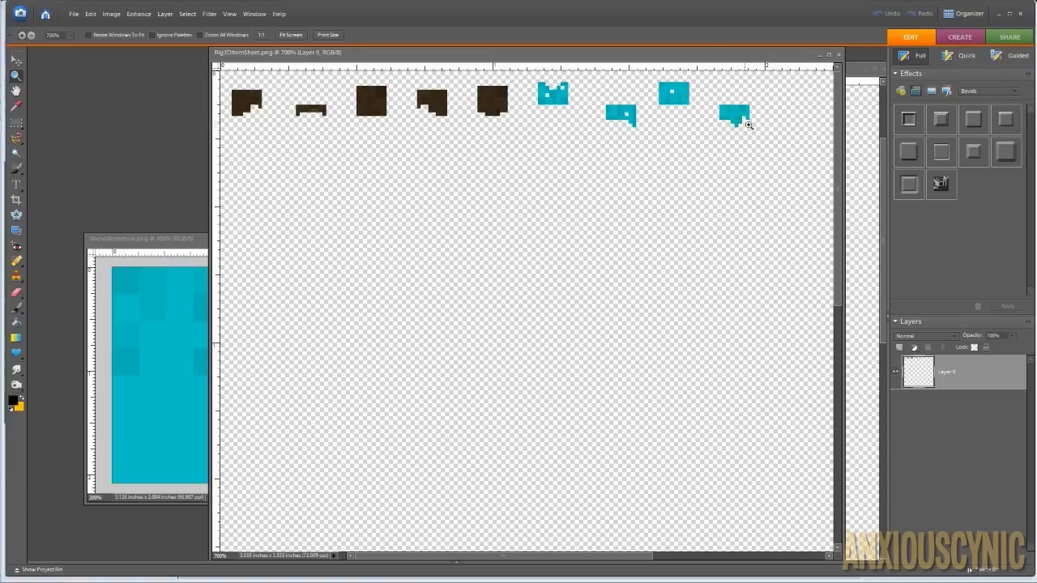
# Bring SteveForRig.png to the front and examine the shirt's front and back areas.
pyautogui.click(846, 75)
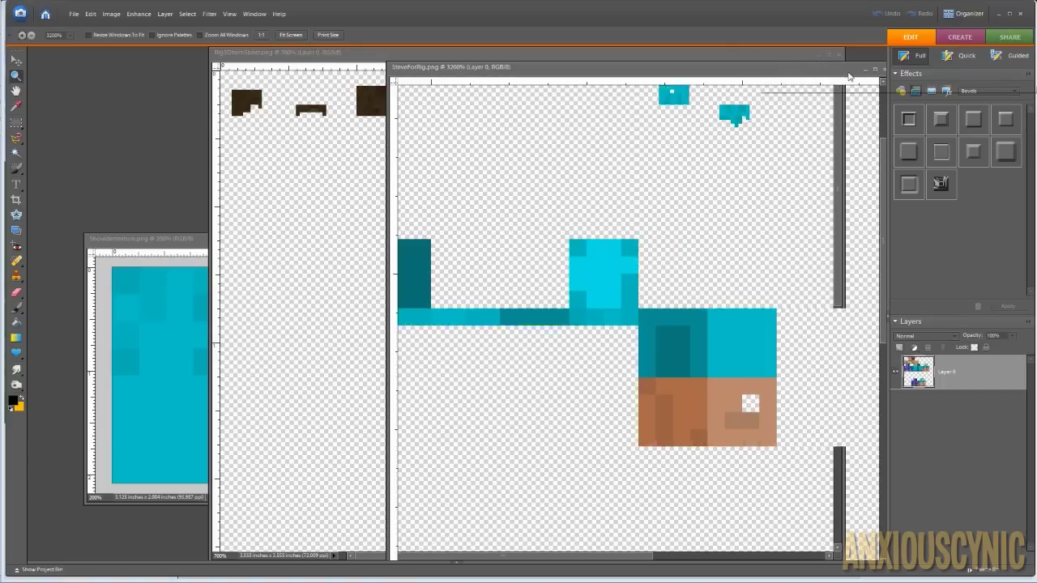
pyautogui.moveTo(436, 351); pyautogui.dragTo(708, 234)
pyautogui.moveTo(544, 289); pyautogui.dragTo(539, 248)
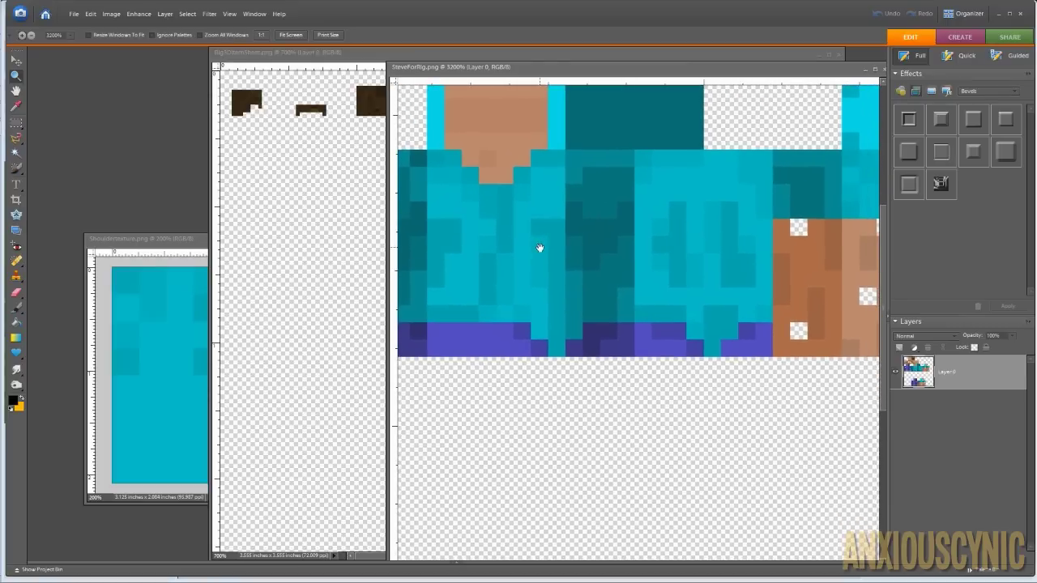
pyautogui.moveTo(583, 208); pyautogui.dragTo(569, 245)
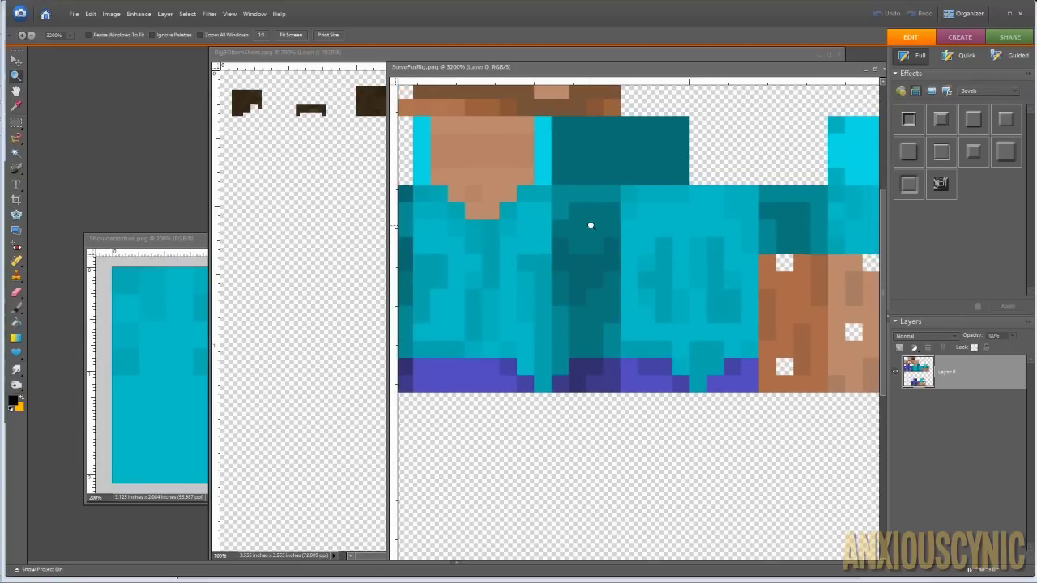
# Compare Rig3DItemSheet.png with SteveForRig.png, fitting each to the screen and rearranging the texture windows.
pyautogui.click(365, 63)
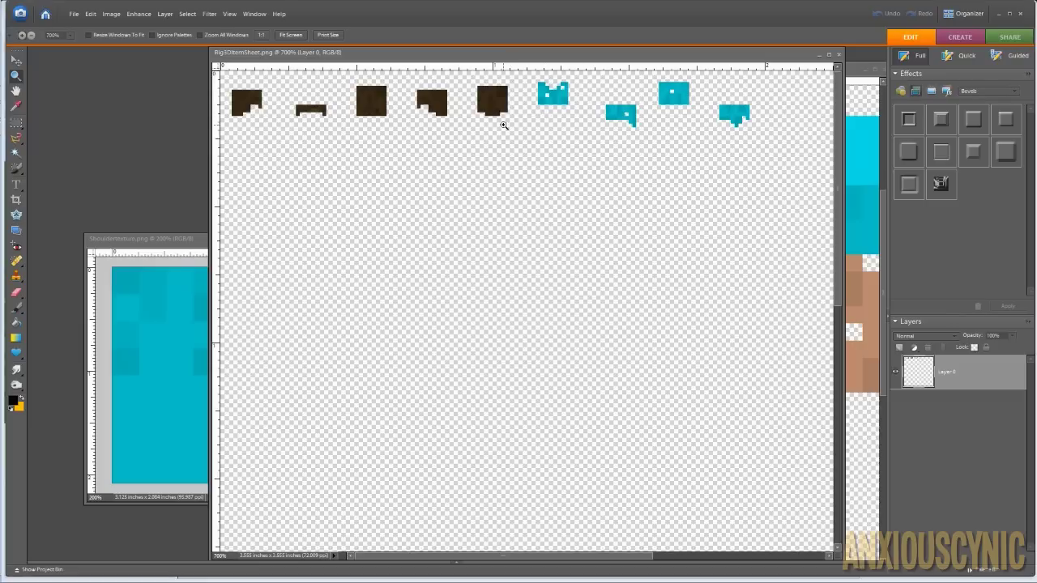
pyautogui.hotkey('ctrl', '0')
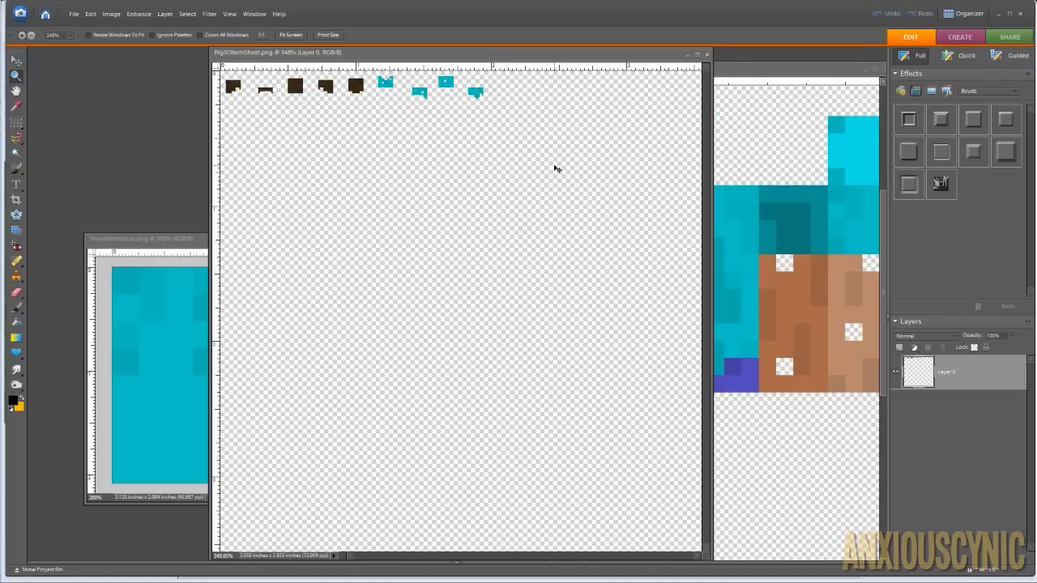
pyautogui.moveTo(384, 54); pyautogui.dragTo(313, 59)
pyautogui.click(697, 100)
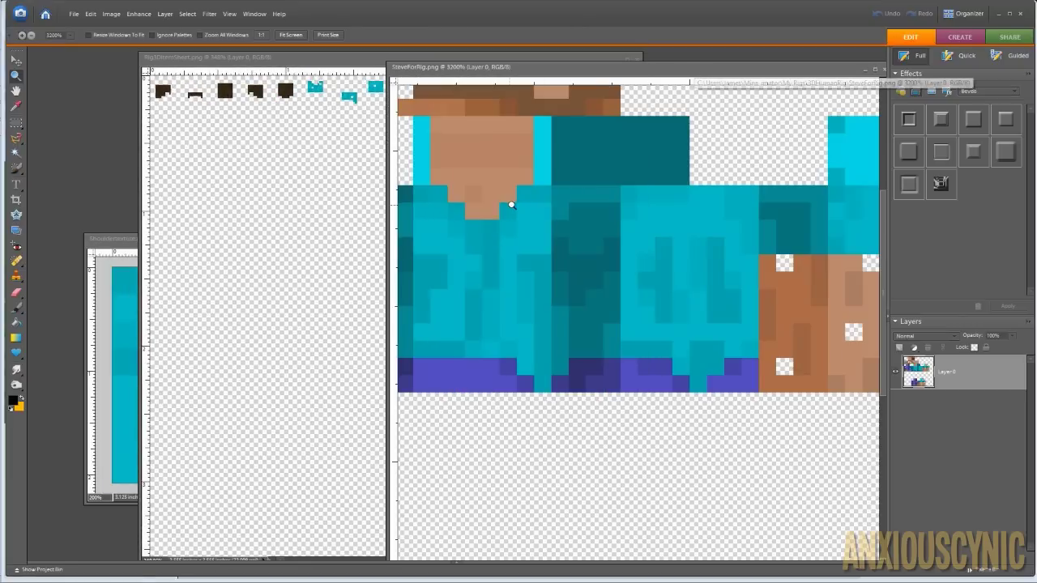
pyautogui.hotkey('ctrl', '0')
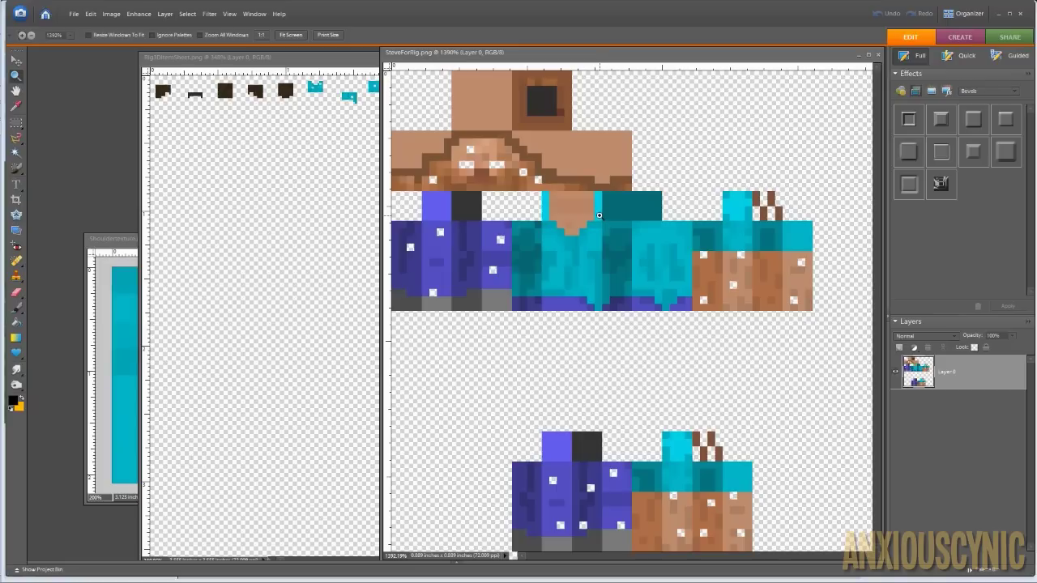
pyautogui.moveTo(123, 241); pyautogui.dragTo(97, 171)
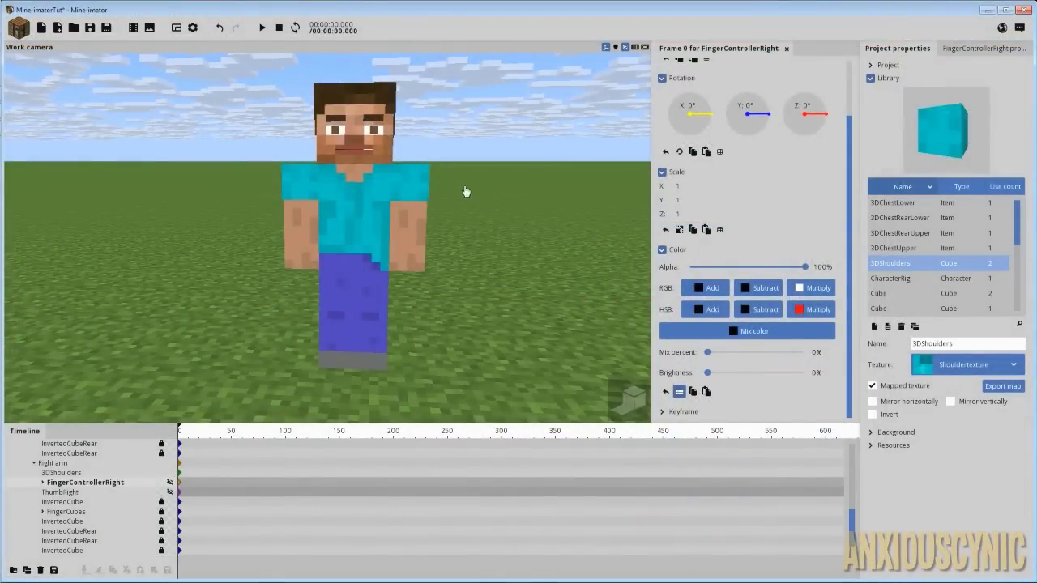
# Switch to Mine-imator, collapse the rig's arm groups and expand the Head group in the timeline.
pyautogui.moveTo(463, 189); pyautogui.dragTo(433, 199)
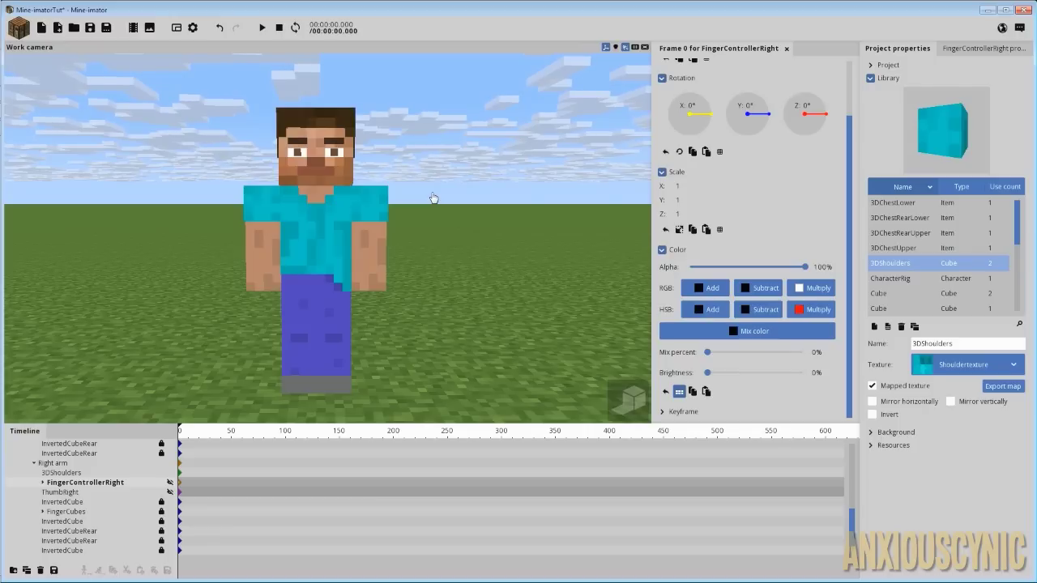
pyautogui.click(35, 463)
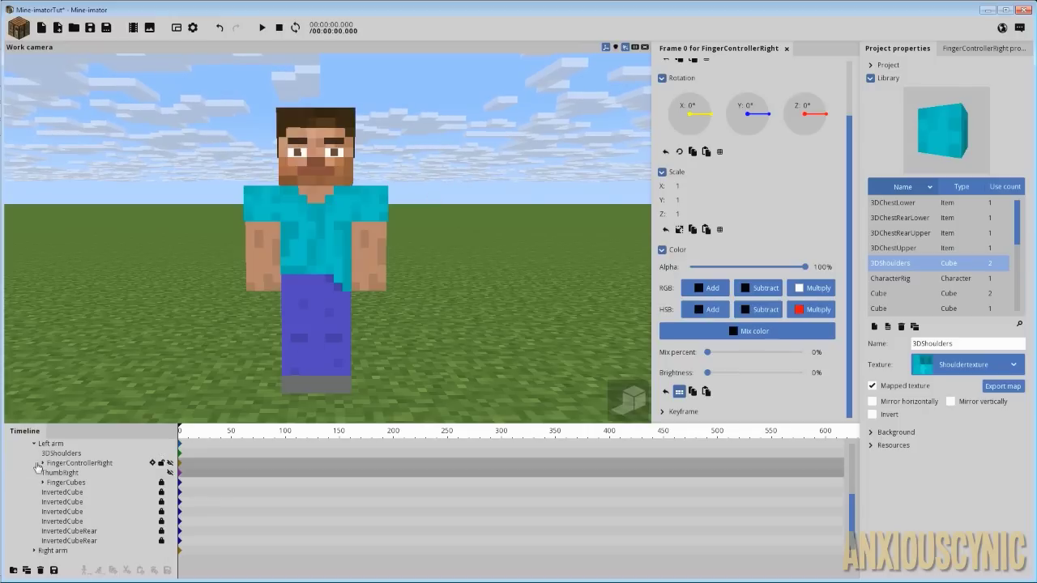
pyautogui.scroll(3, 42, 468)
pyautogui.scroll(3, 42, 474)
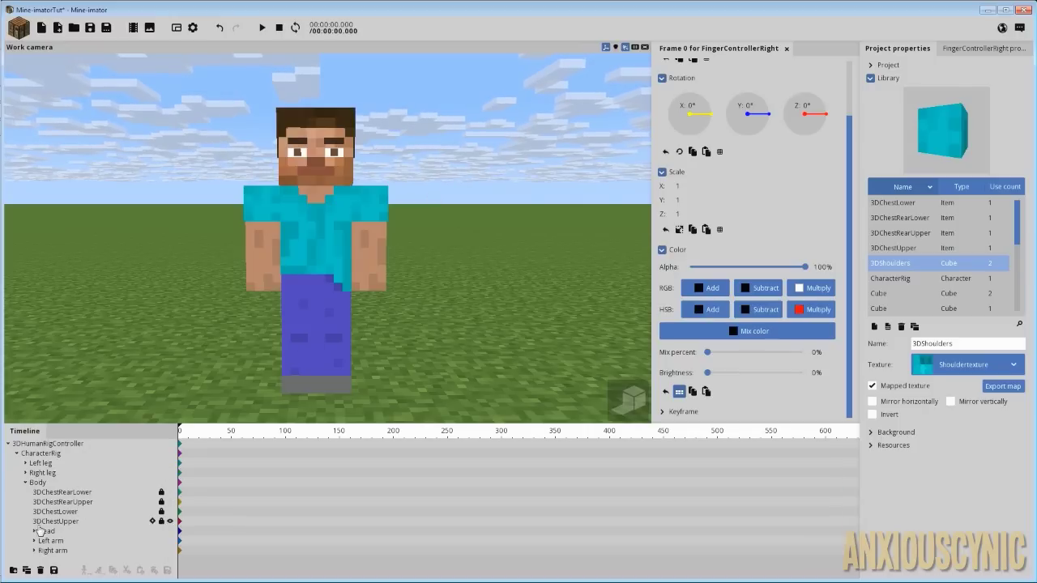
pyautogui.click(35, 531)
pyautogui.scroll(-1, 75, 513)
# Select the Eyebrows - Easy up & down controller under EyebrowAnchor and examine the eyebrows close up from several angles.
pyautogui.click(84, 513)
pyautogui.scroll(-1, 86, 513)
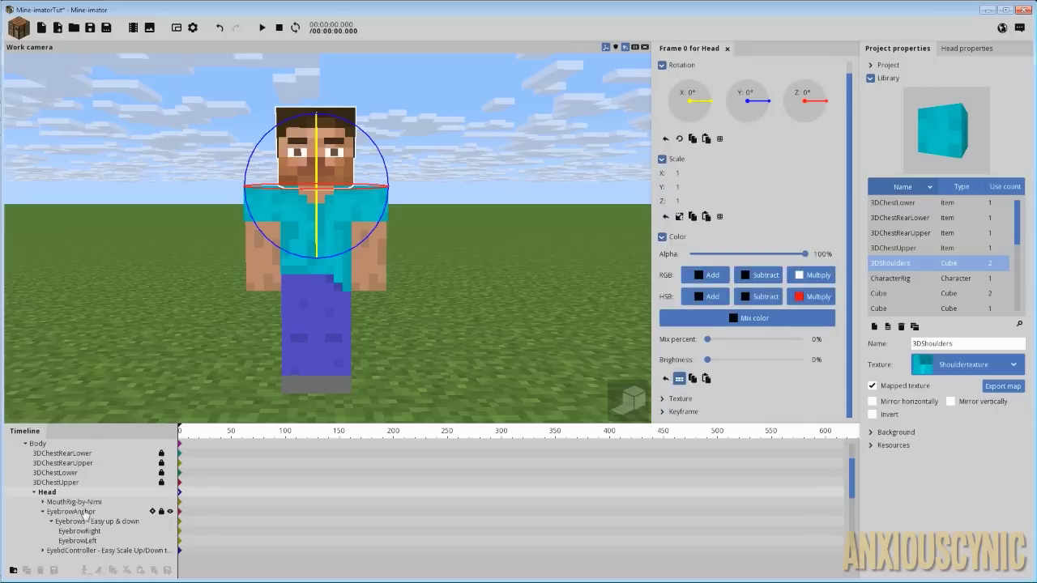
pyautogui.click(91, 511)
pyautogui.scroll(-2, 93, 510)
pyautogui.click(93, 473)
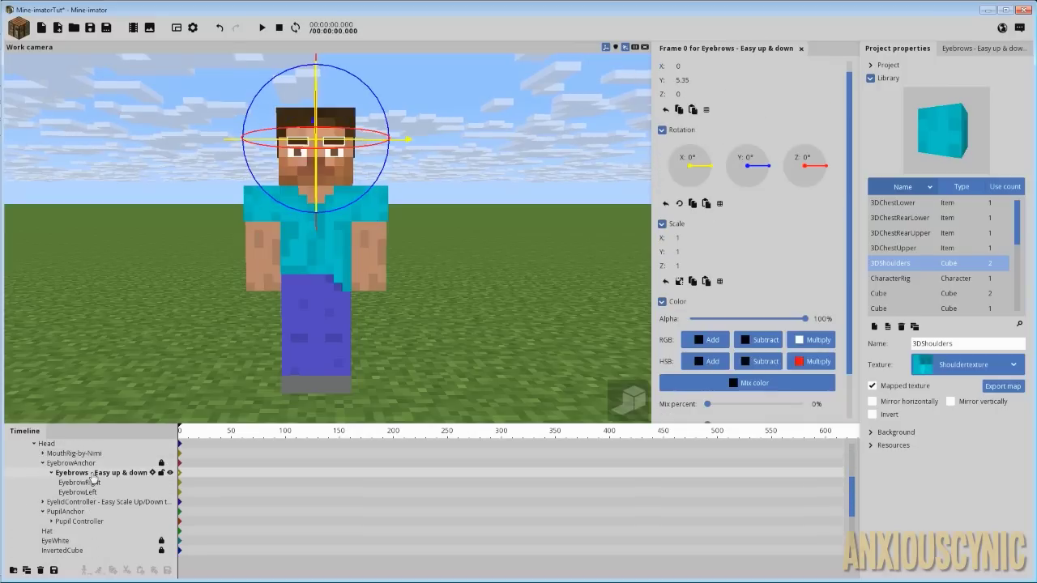
pyautogui.moveTo(433, 240); pyautogui.dragTo(519, 197, button='right')
pyautogui.scroll(5, 463, 232)
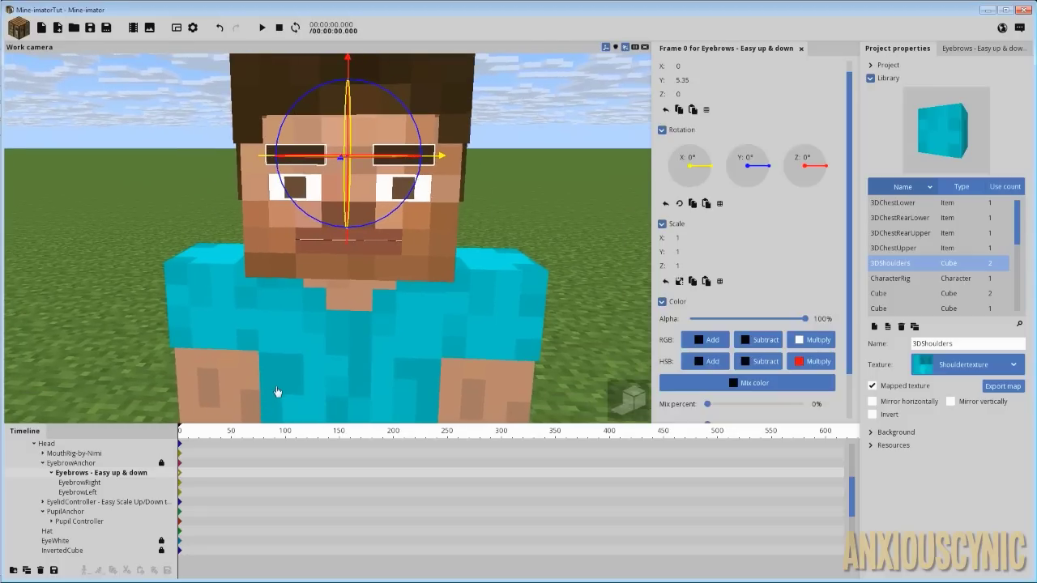
pyautogui.moveTo(494, 270); pyautogui.dragTo(478, 267, button='right')
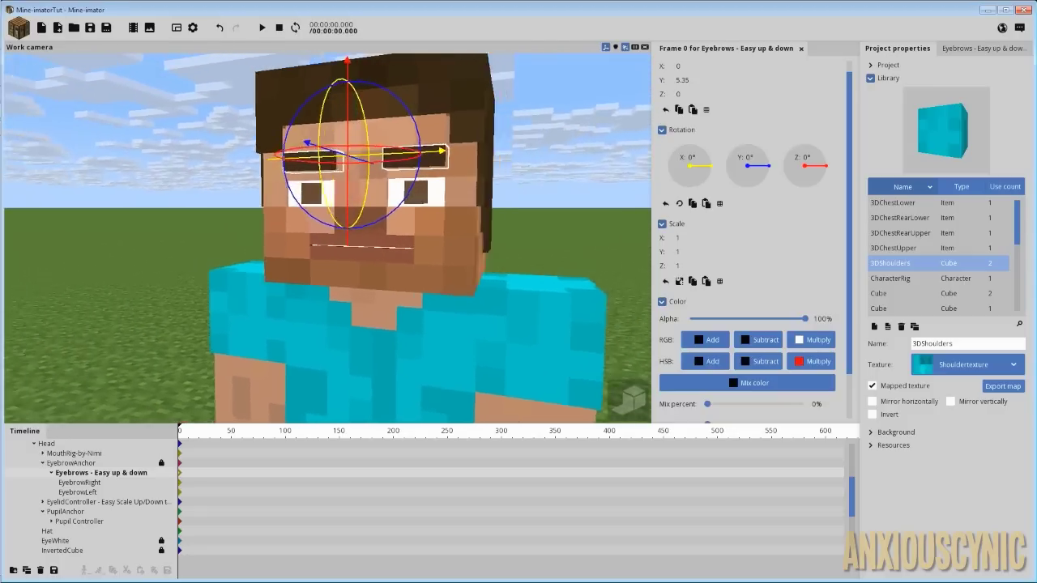
pyautogui.moveTo(478, 267); pyautogui.dragTo(468, 257)
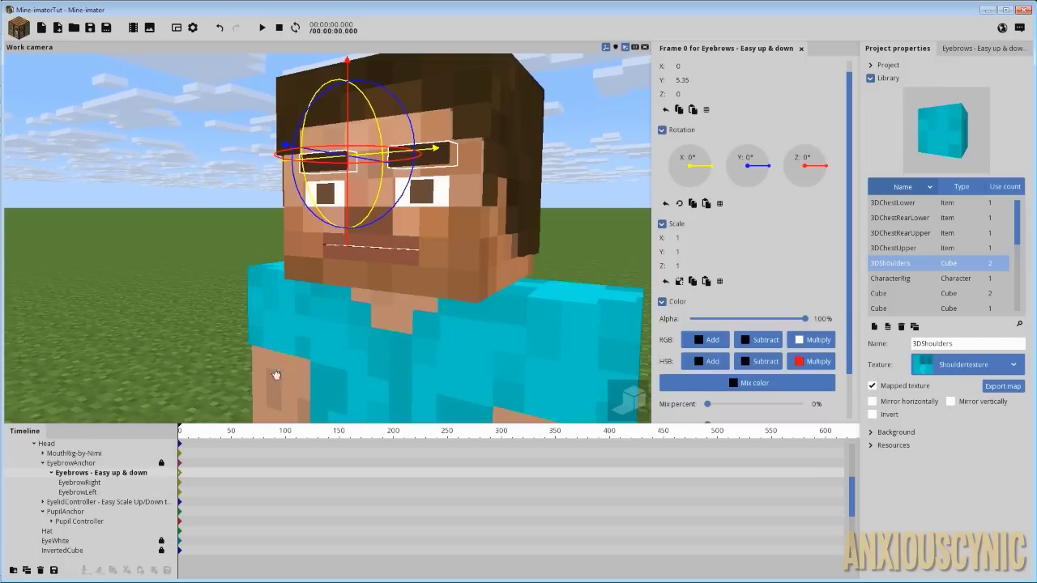
# Inspect PupilAnchor and Pupil Controller, expand the controller and select its first Pupil.
pyautogui.click(66, 512)
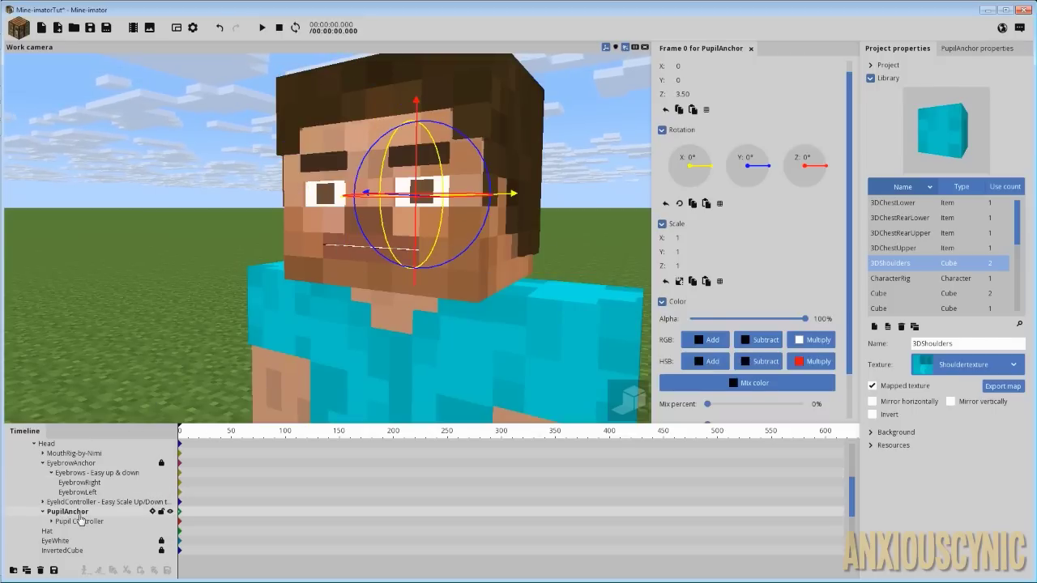
pyautogui.click(80, 521)
pyautogui.moveTo(446, 205); pyautogui.dragTo(451, 213)
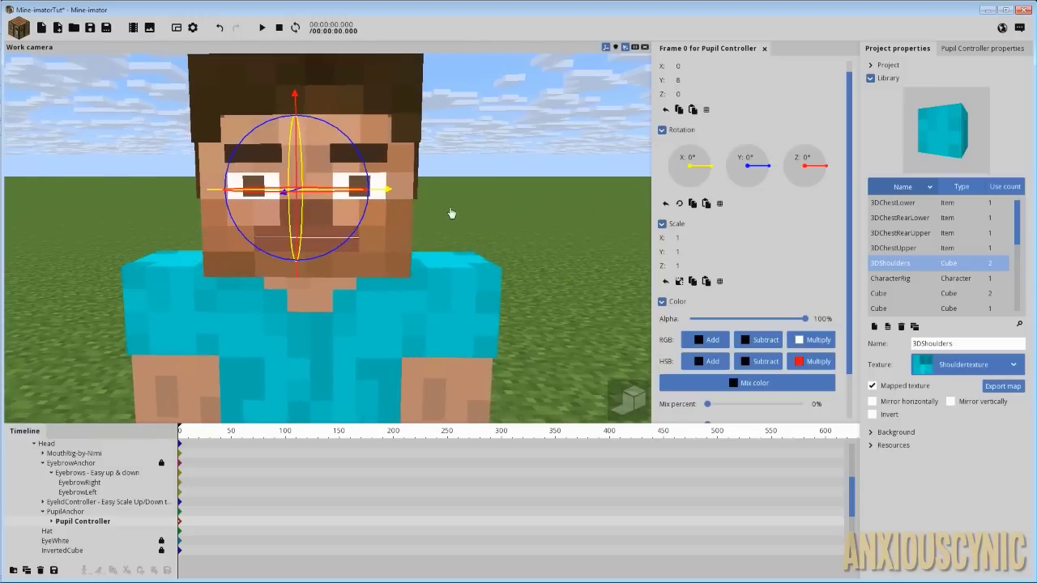
pyautogui.click(51, 521)
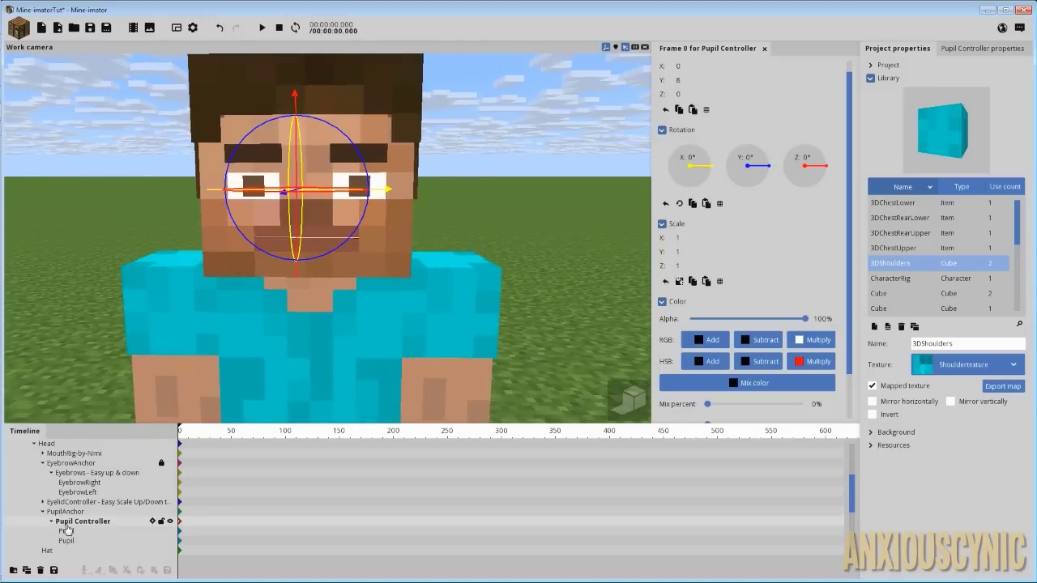
pyautogui.click(66, 530)
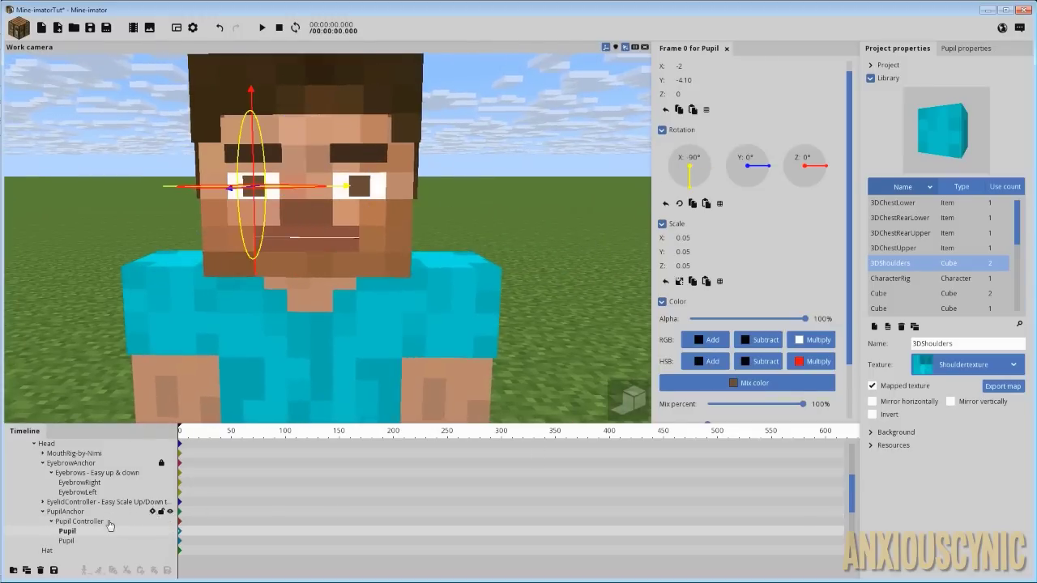
# Try an orange FF6600 mix color on the selected pupil and undo it.
pyautogui.moveTo(850, 322); pyautogui.dragTo(851, 357)
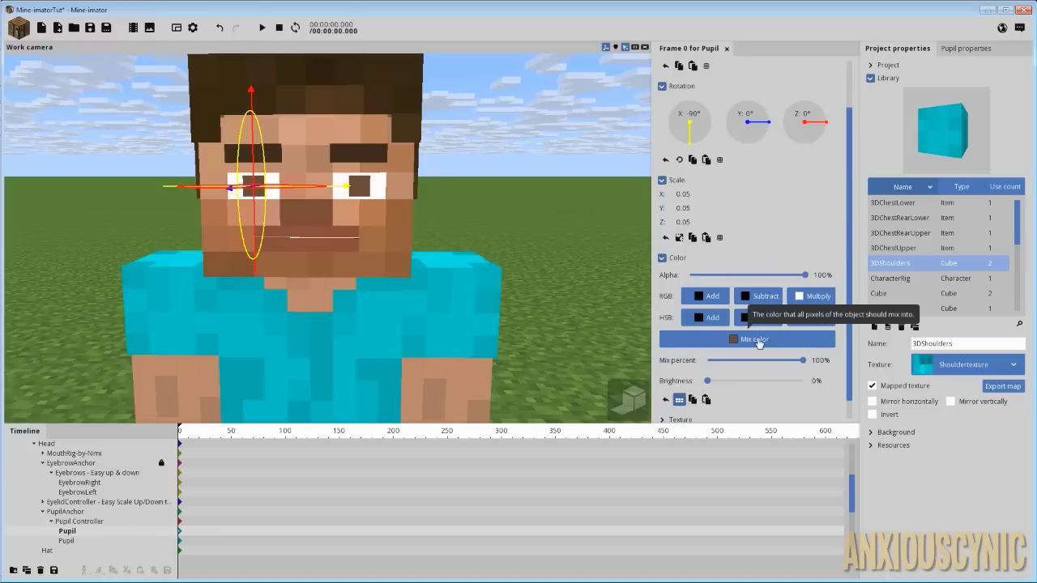
pyautogui.click(755, 341)
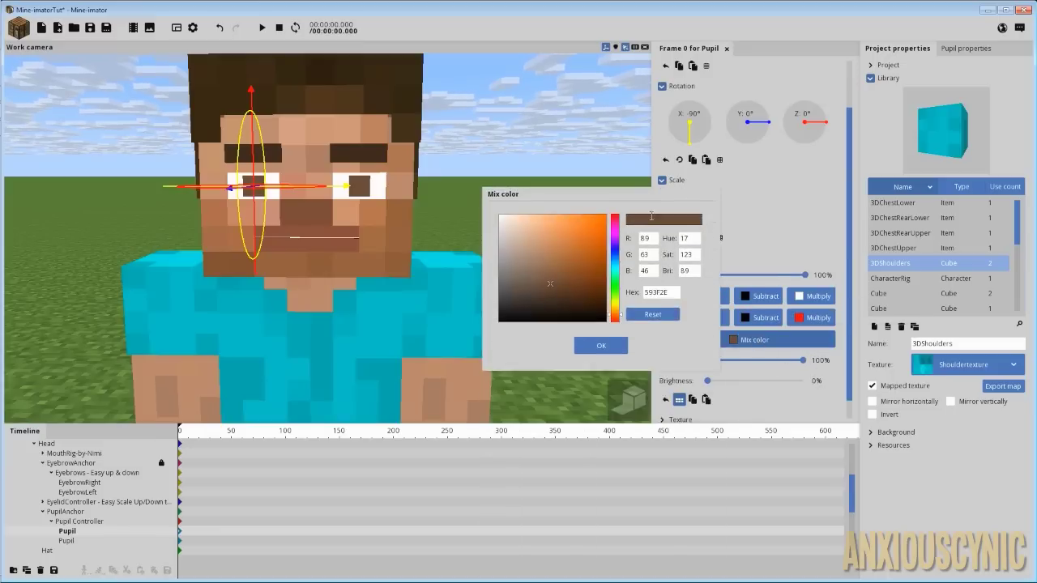
pyautogui.moveTo(597, 239); pyautogui.dragTo(636, 175)
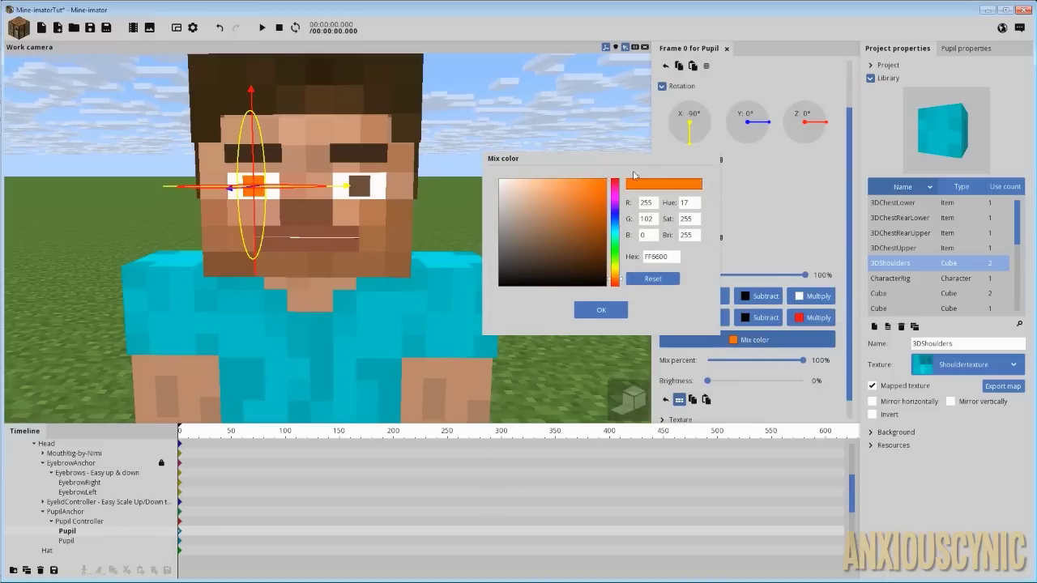
pyautogui.click(615, 312)
pyautogui.hotkey('ctrl', 'z')
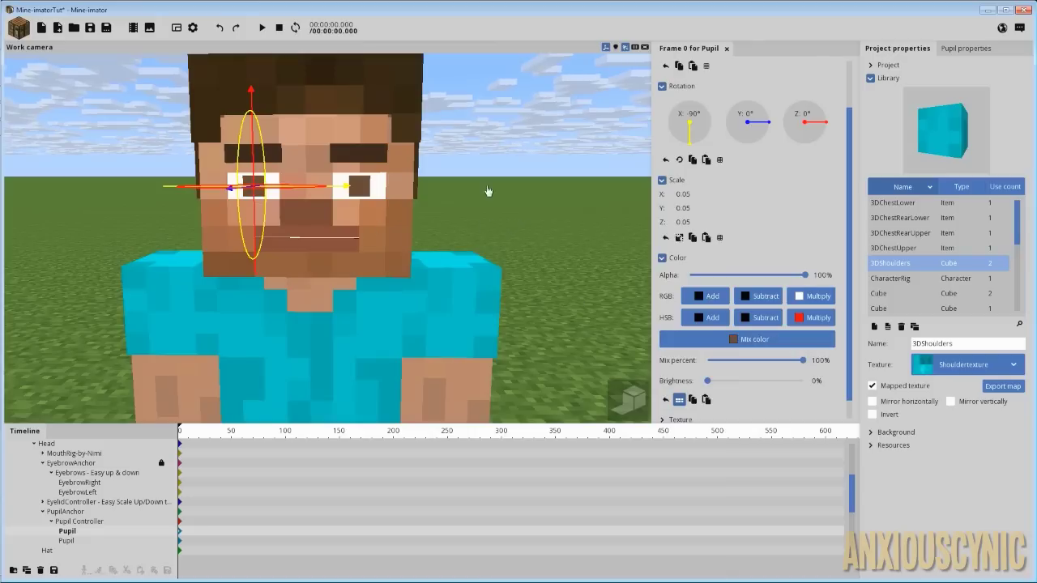
# Deselect the pupil and examine the whole character rig from a distance.
pyautogui.moveTo(488, 191); pyautogui.dragTo(502, 165)
pyautogui.moveTo(502, 165); pyautogui.dragTo(493, 116, button='right')
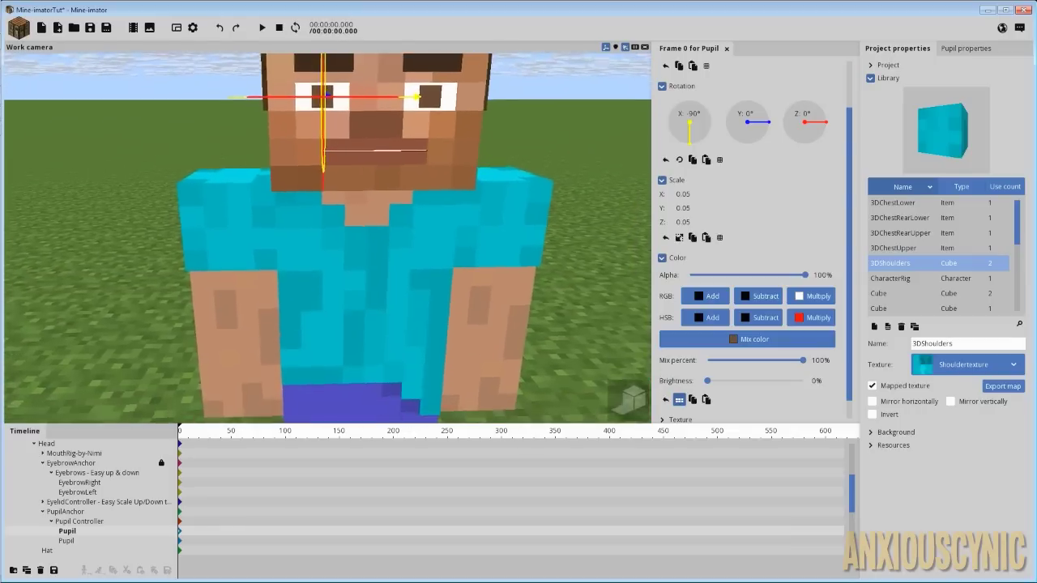
pyautogui.scroll(-3, 493, 116)
pyautogui.click(493, 115)
pyautogui.moveTo(536, 151)
pyautogui.mouseDown(button='right')
pyautogui.moveTo(541, 162)
pyautogui.moveTo(534, 151)
pyautogui.mouseUp(button='right')
pyautogui.scroll(-2, 535, 151)
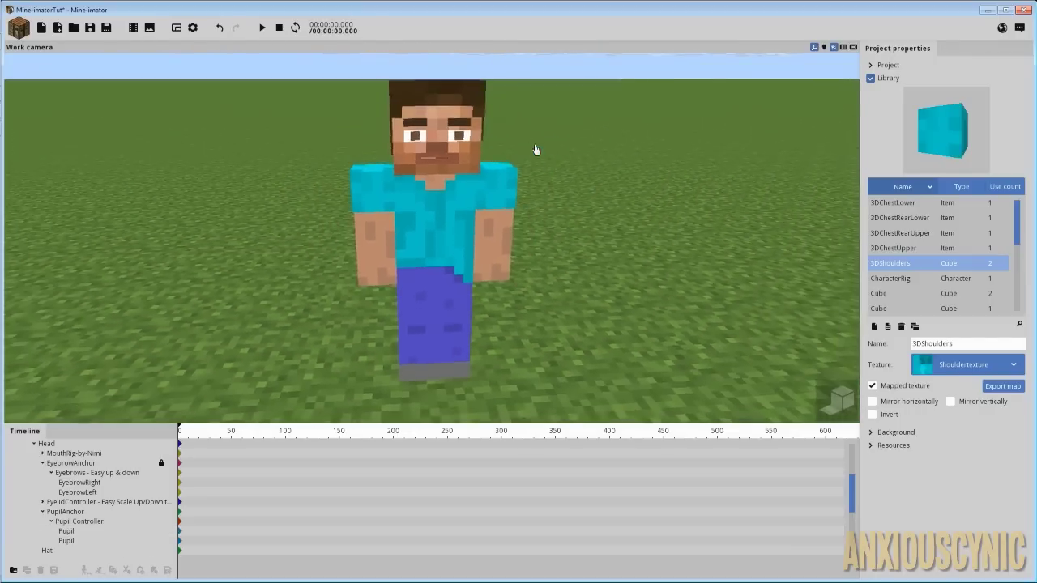
pyautogui.moveTo(534, 151); pyautogui.dragTo(523, 132)
pyautogui.moveTo(550, 168)
pyautogui.mouseDown()
pyautogui.moveTo(552, 214)
pyautogui.moveTo(555, 185)
pyautogui.mouseUp()
pyautogui.moveTo(555, 184); pyautogui.dragTo(566, 177, button='right')
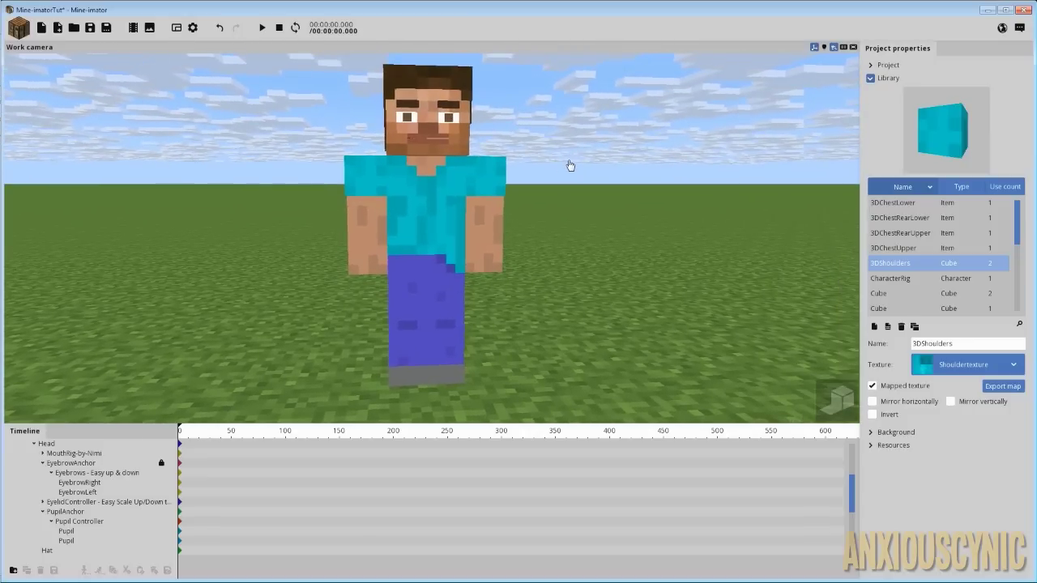
pyautogui.moveTo(562, 159)
pyautogui.mouseDown(button='right')
pyautogui.moveTo(544, 183)
pyautogui.moveTo(525, 187)
pyautogui.moveTo(571, 157)
pyautogui.moveTo(553, 156)
pyautogui.mouseUp(button='right')
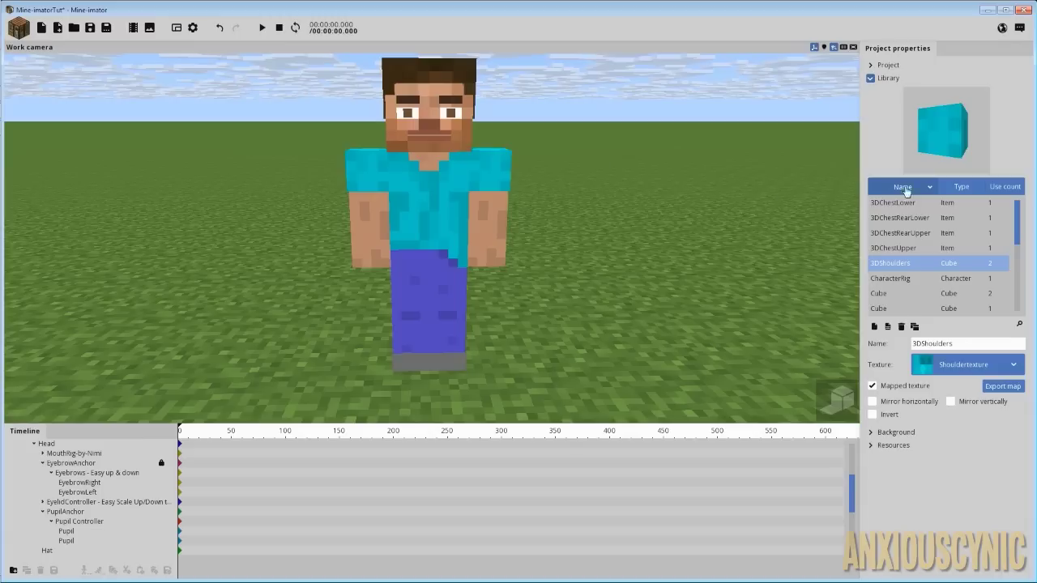
pyautogui.moveTo(1019, 217)
pyautogui.mouseDown()
pyautogui.moveTo(1022, 287)
pyautogui.moveTo(1019, 215)
pyautogui.mouseUp()
pyautogui.moveTo(605, 168); pyautogui.dragTo(602, 197, button='right')
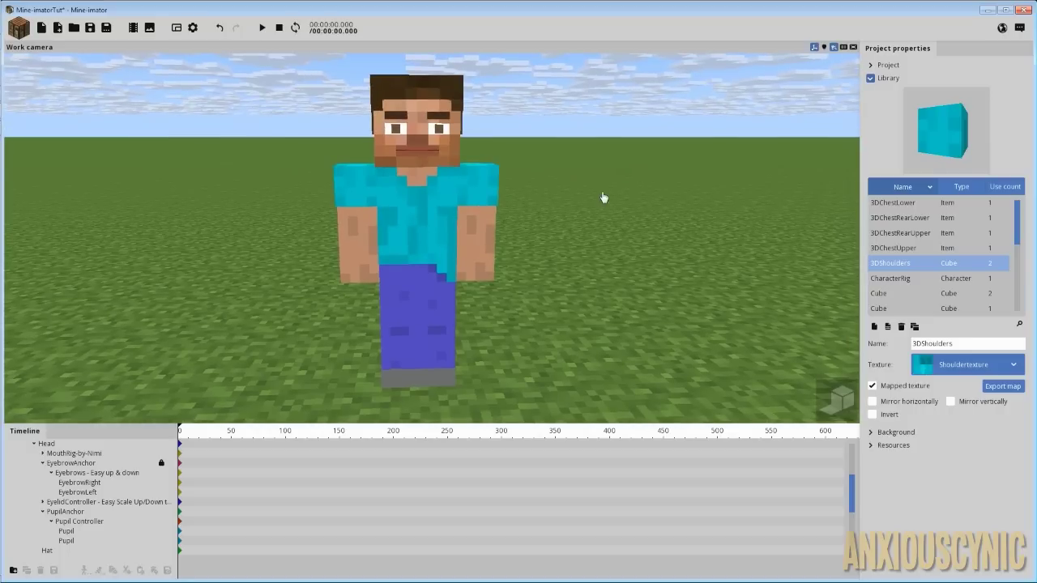